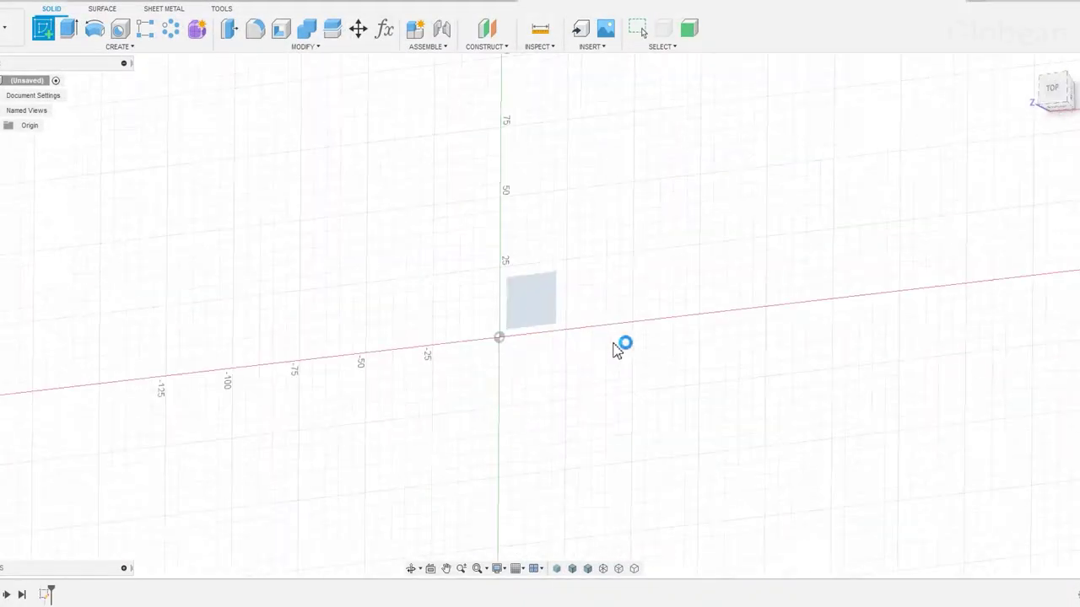
Start a new sketch on the XY ground plane of the empty design.
left_click(130, 47)
Draw three nested circumscribed pentagons centred at the origin.
left_click(194, 114)
left_click(472, 355)
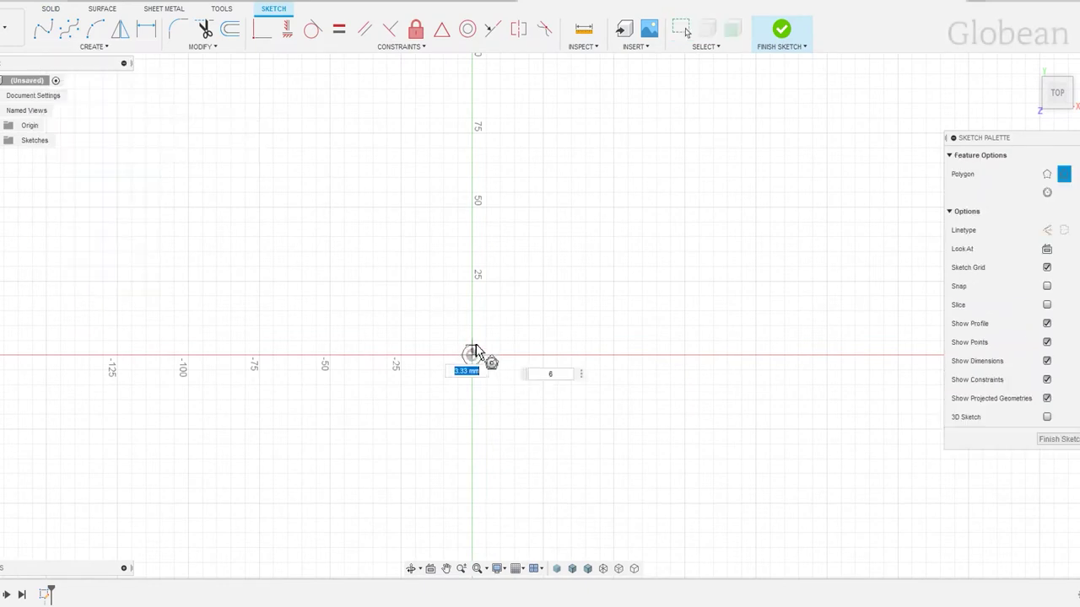
left_click(501, 290)
left_click(472, 356)
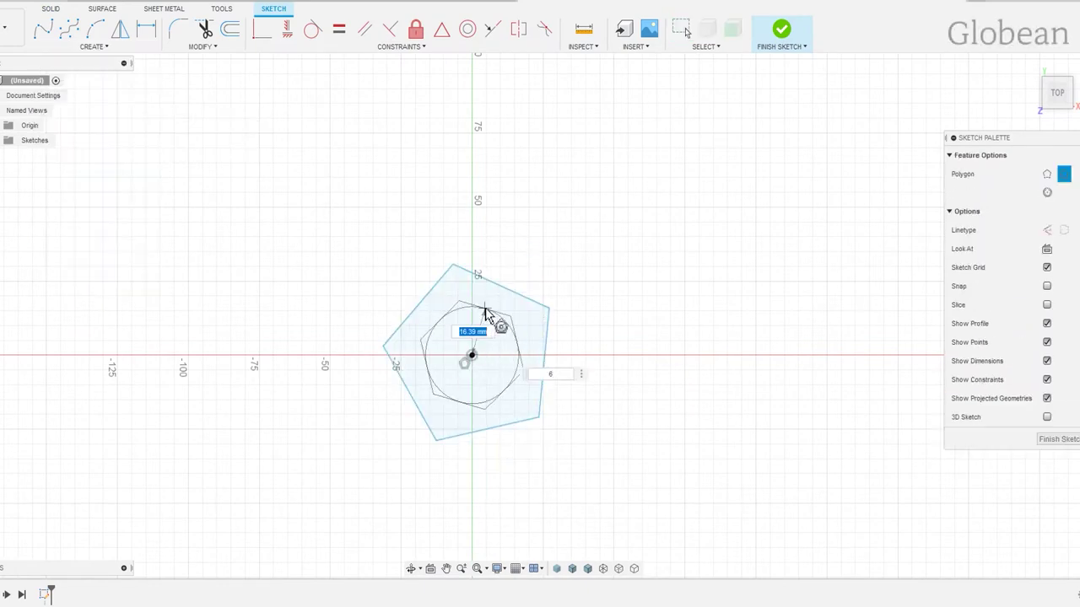
left_click(551, 374)
type("5")
left_click(485, 313)
left_click(472, 355)
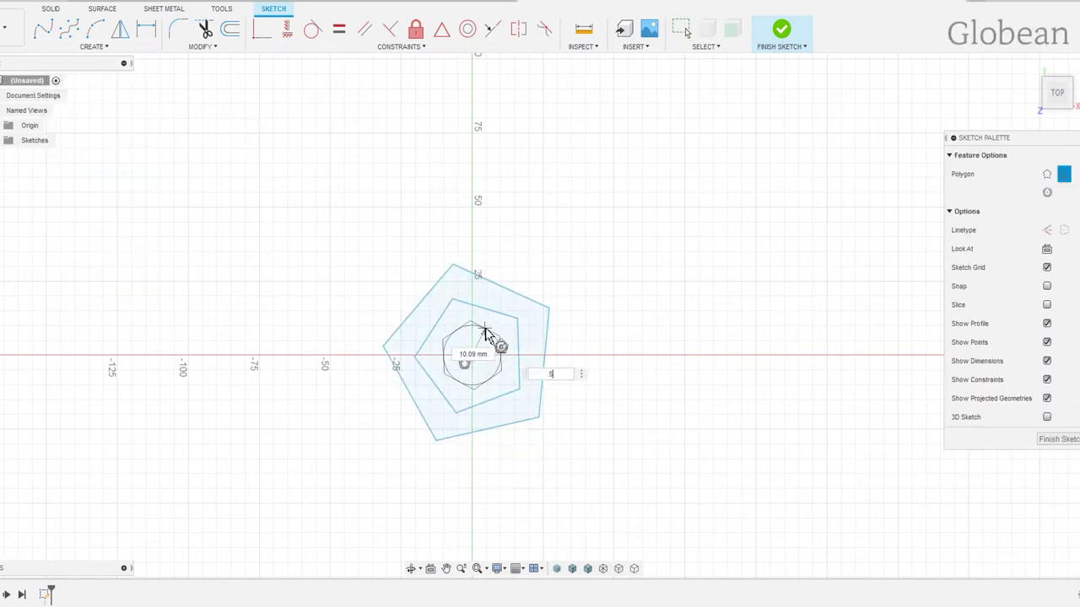
left_click(488, 335)
Make the outer and middle pentagons' right edges vertical and dimension them 100 mm and 50 mm.
key("h")
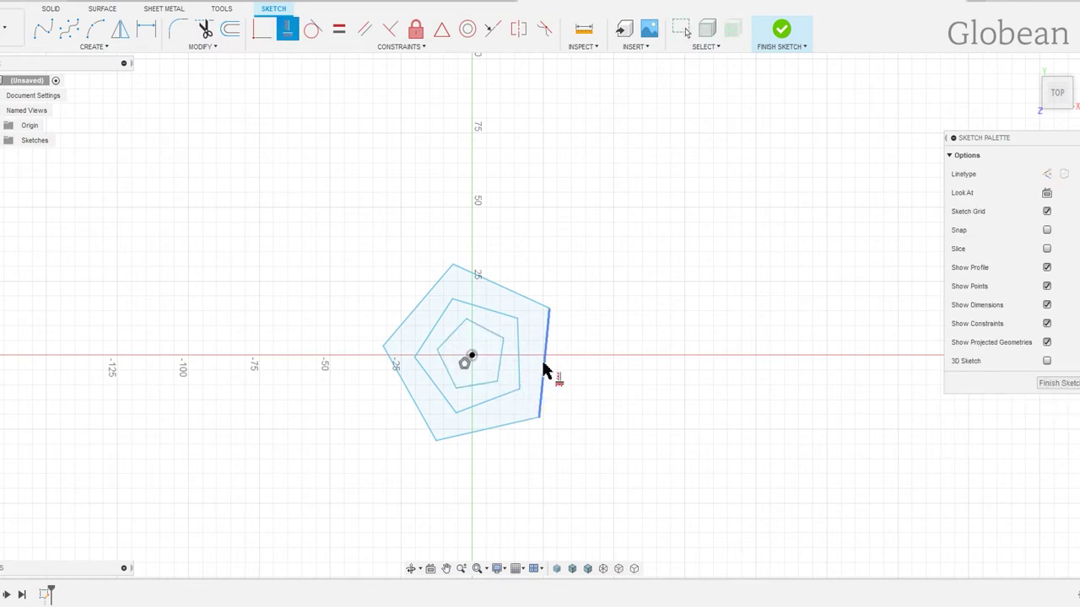
left_click(544, 370)
left_click(519, 361)
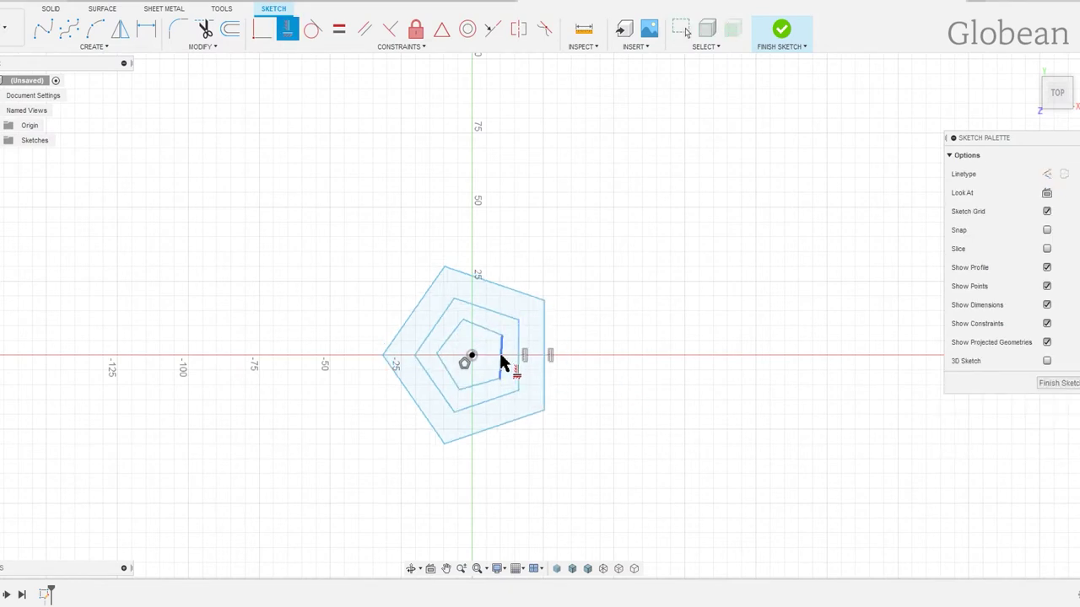
key("d")
left_click(544, 354)
left_click(603, 357)
type("100")
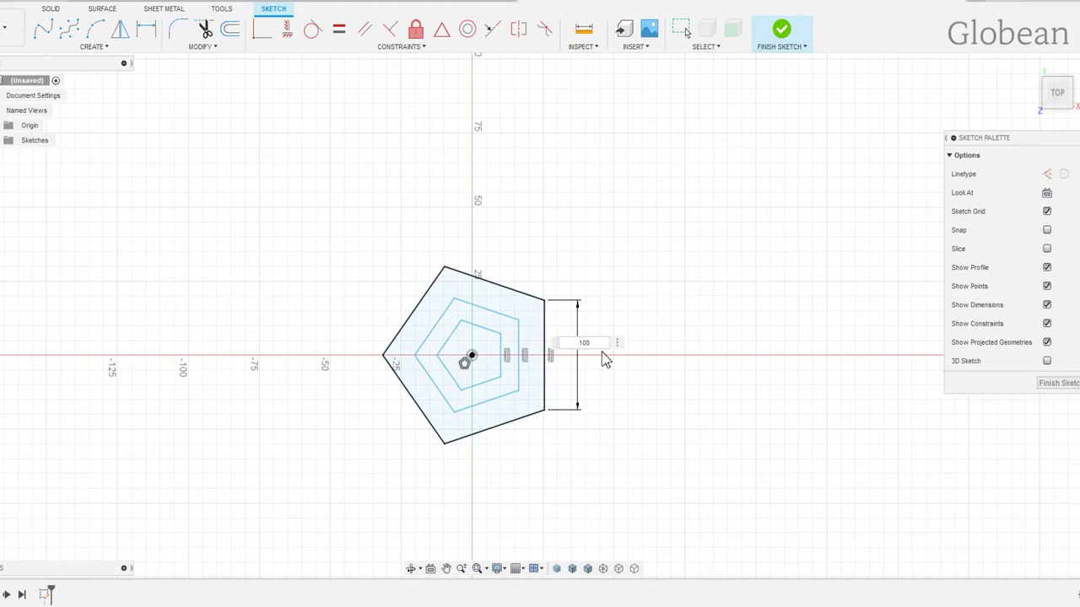
key("Return")
left_click(519, 364)
left_click(556, 370)
type("50")
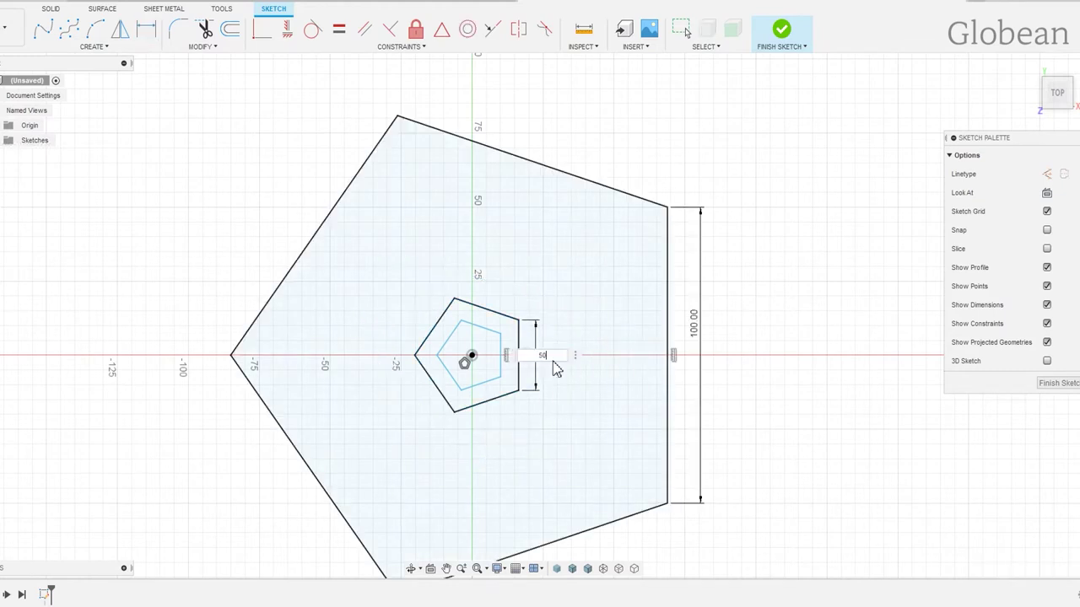
key("Return")
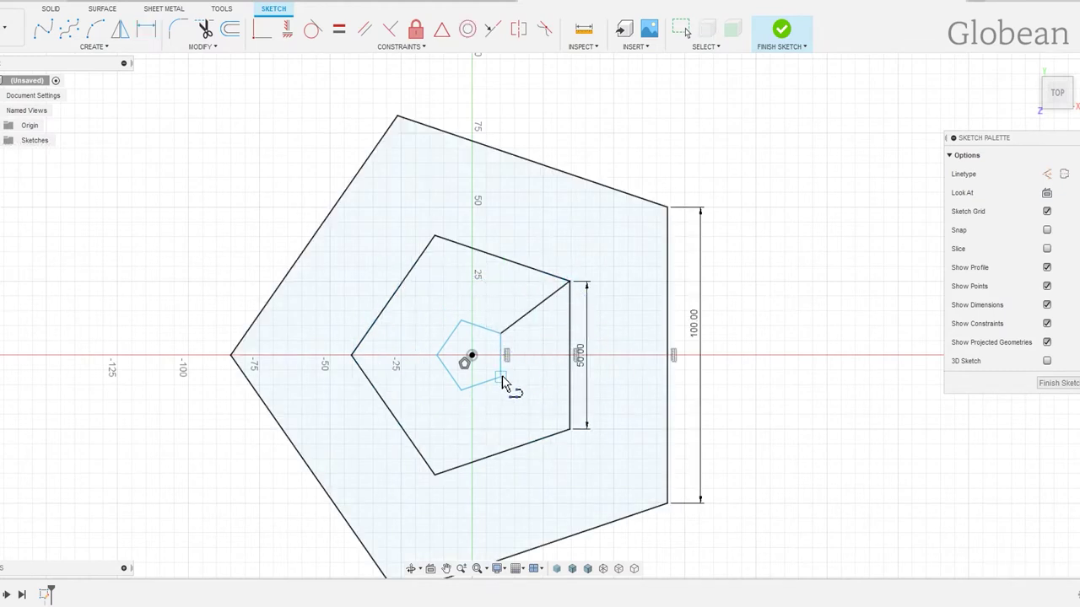
left_click(502, 382)
key("Escape")
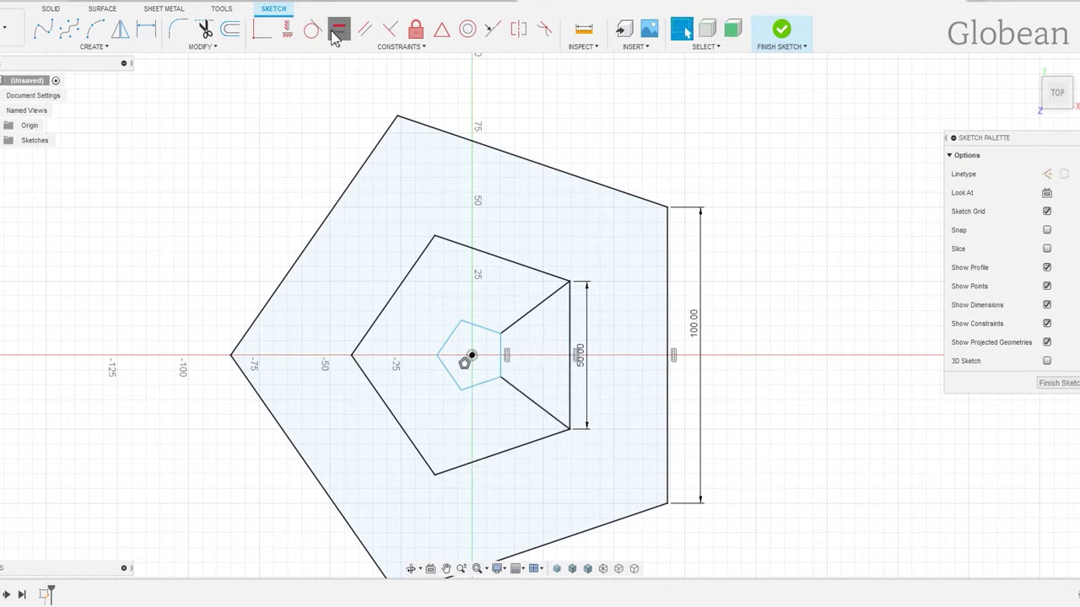
Make the inner pentagon's edge equal in length to its connecting edge.
left_click(338, 30)
left_click(528, 312)
left_click(501, 362)
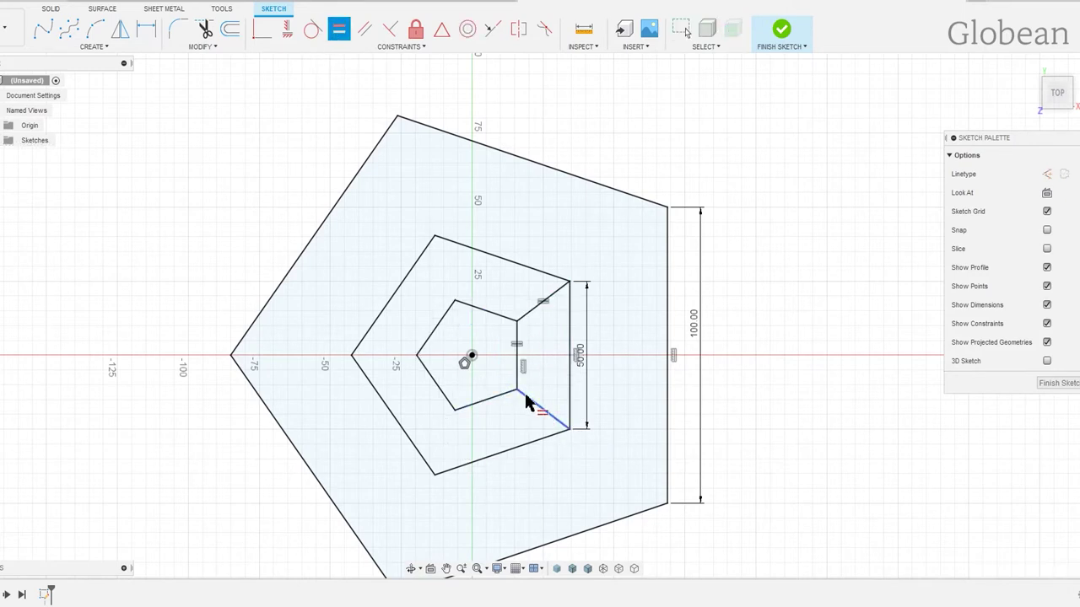
left_click(699, 445)
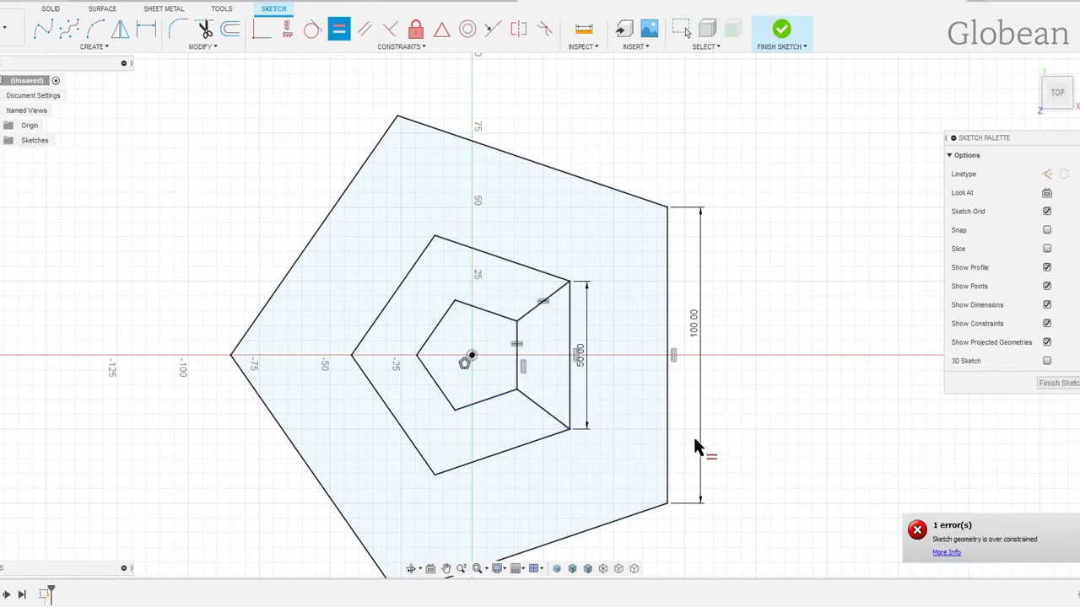
key("Escape")
Convert the middle pentagon to construction lines and select the outer pentagon's edges.
middle_click_drag(611, 303, 663, 264)
left_click(502, 163)
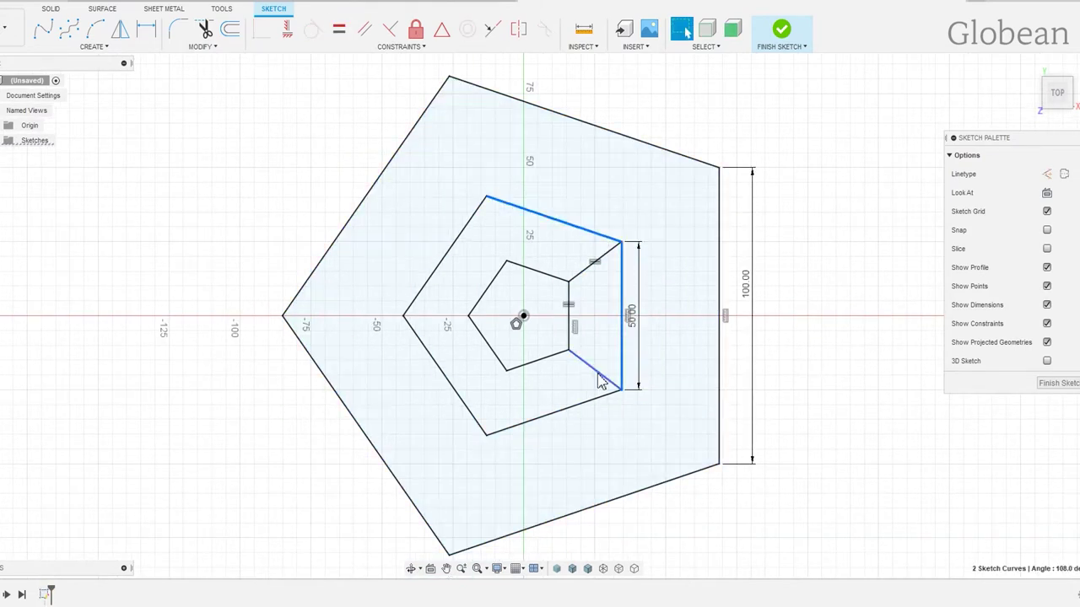
left_click(522, 367)
left_click(469, 414)
key("x")
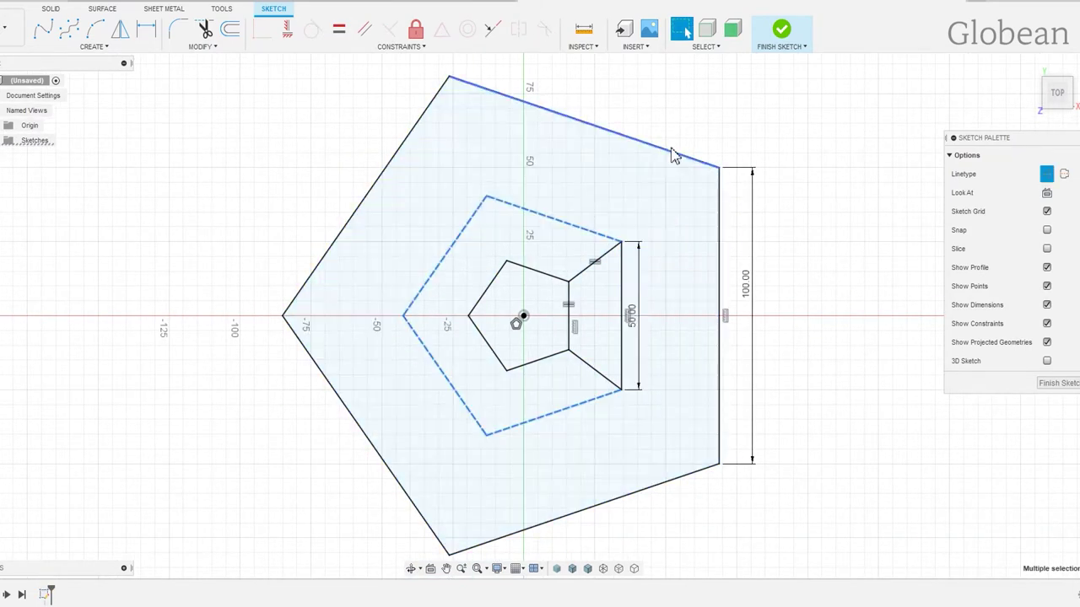
left_click(674, 154)
left_click(571, 515)
Make the outer pentagon construction geometry and finish the pentagon sketch.
key("x")
left_click(781, 30)
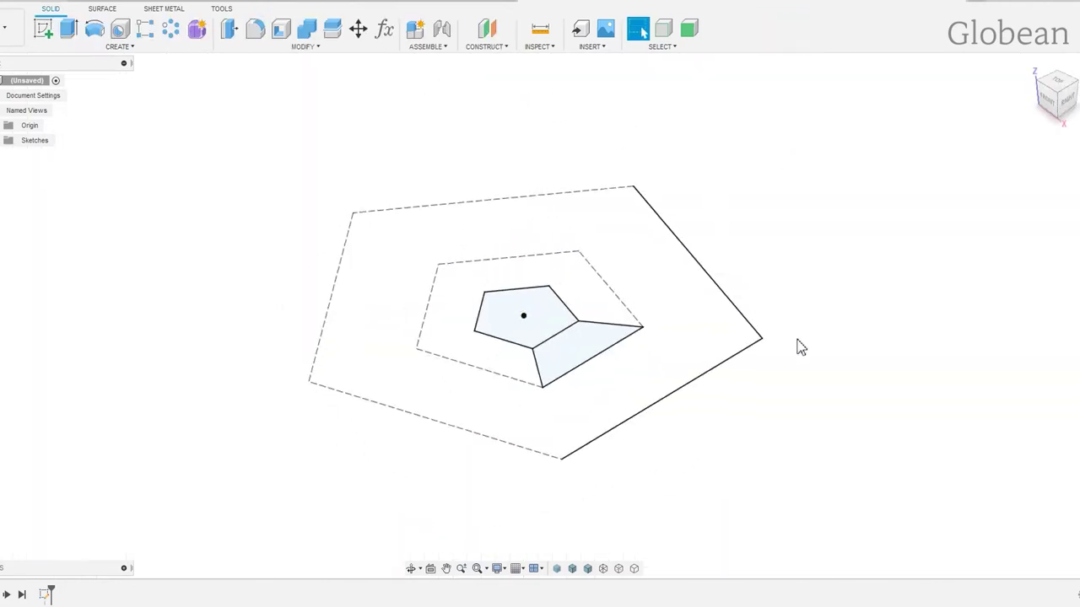
left_click(47, 155)
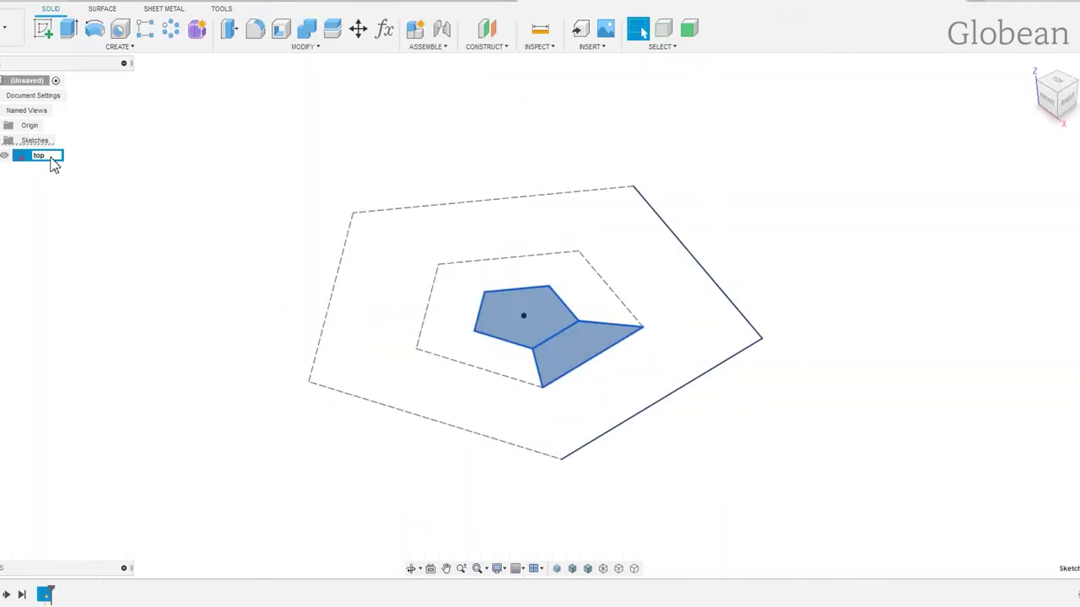
Start a sketch on the front plane and intersect the outer pentagon's right edge into it.
left_click(43, 29)
left_click(544, 279)
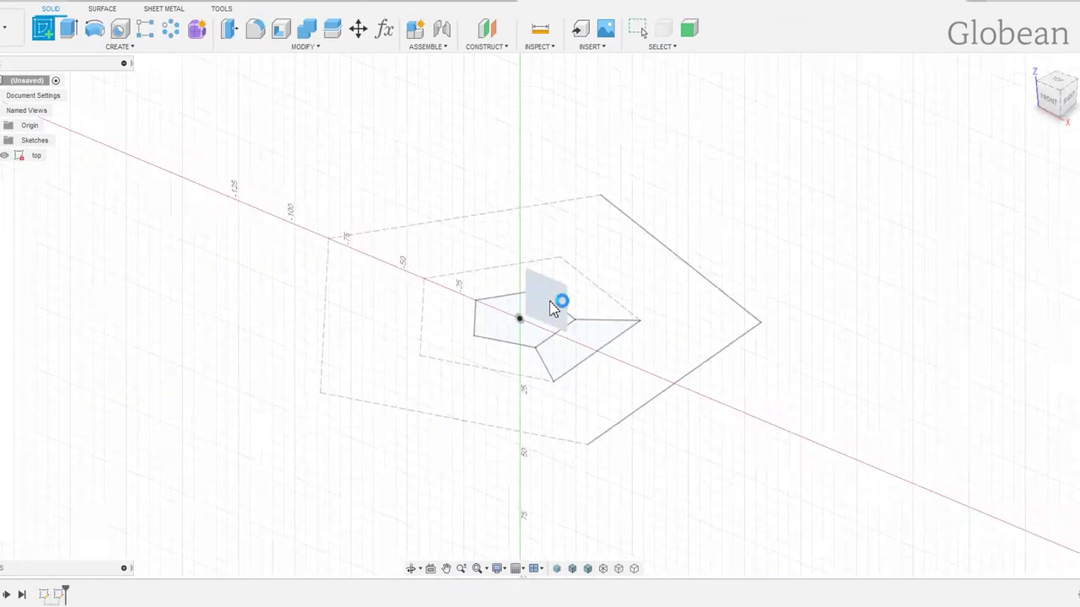
left_click(94, 46)
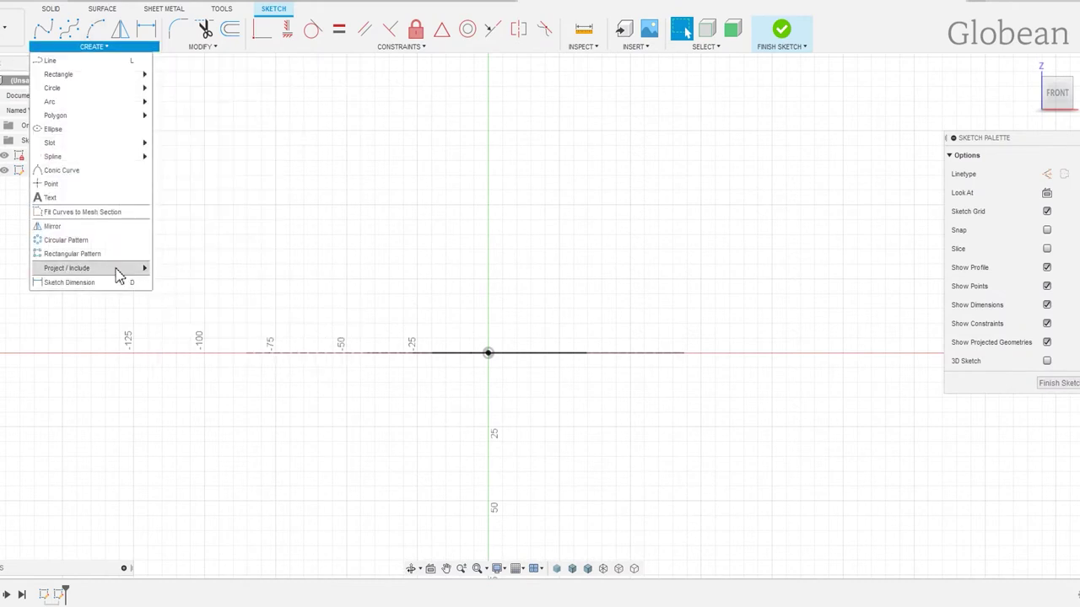
left_click(186, 283)
middle_click_drag(216, 299, 588, 379, "shift")
left_click(668, 397)
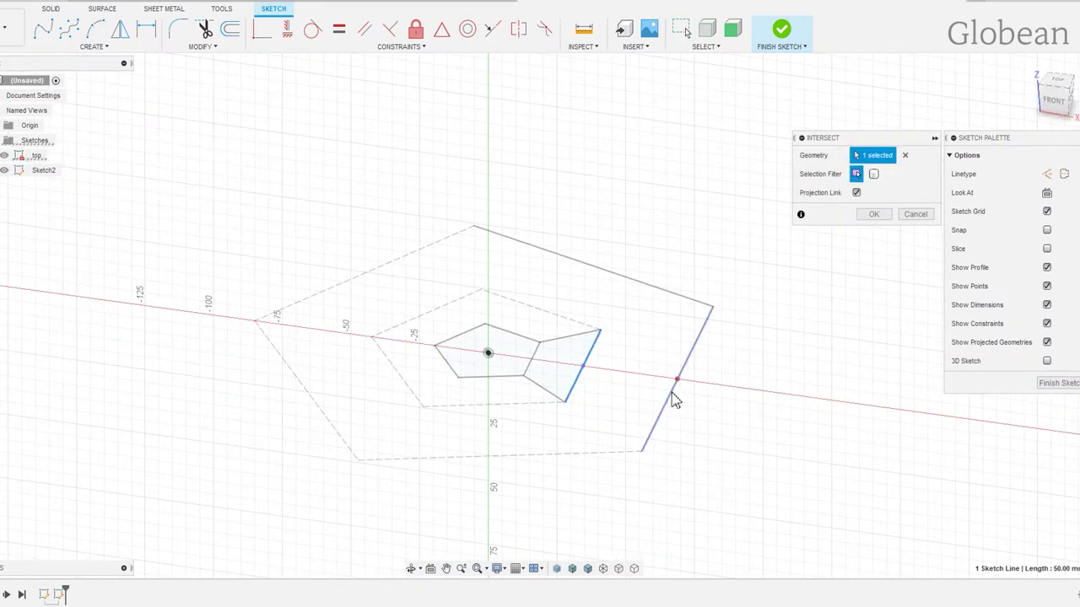
left_click(877, 216)
Draw a vertical guide line up from the intersected point and a line to the inner pentagon's corner.
key("l")
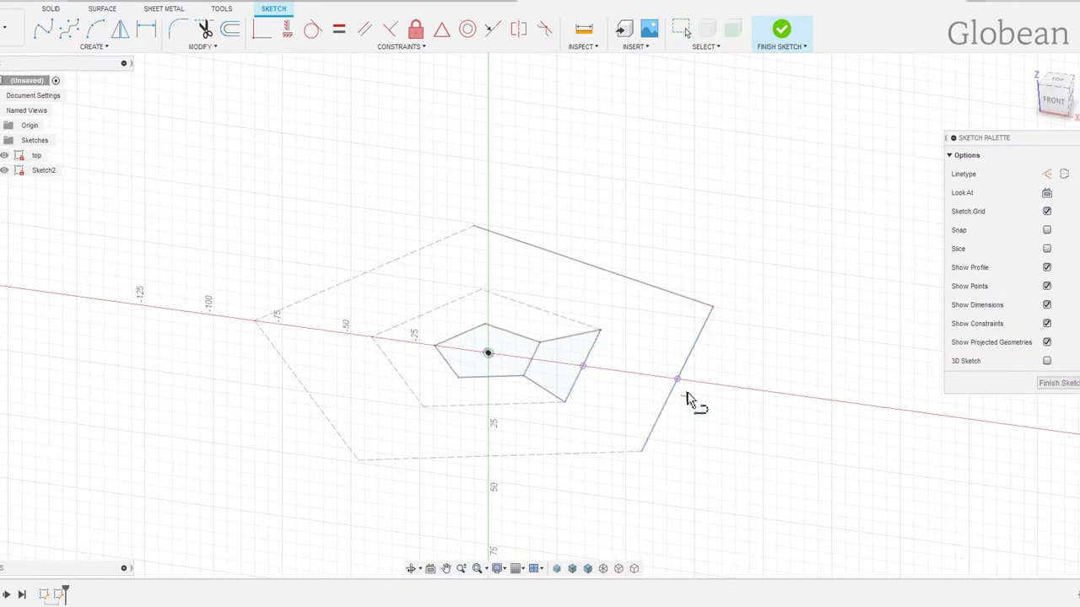
left_click(677, 379)
left_click(676, 258)
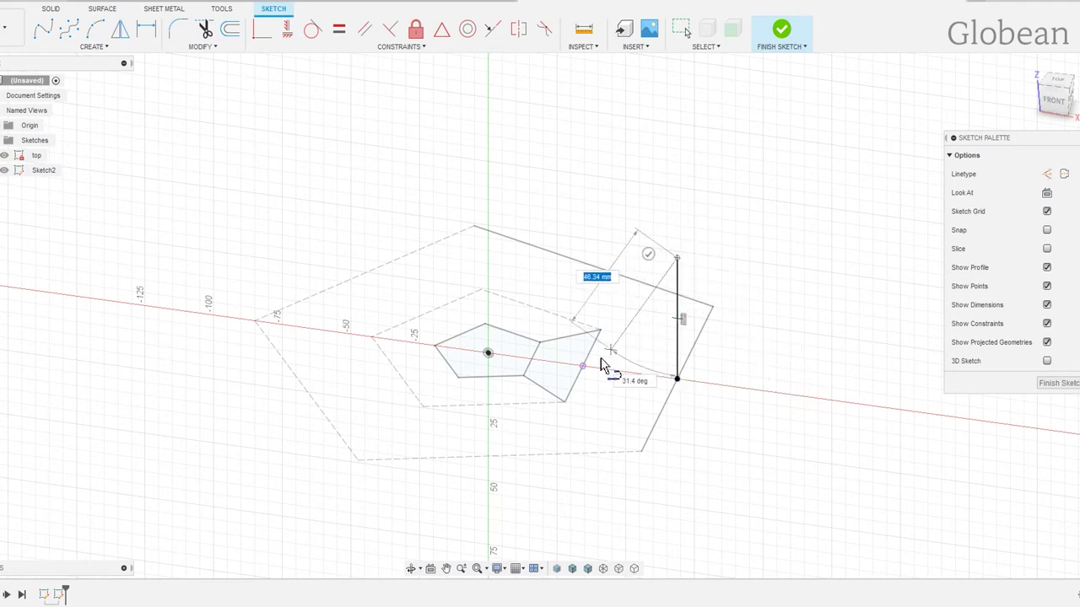
left_click(582, 366)
mouse_move(607, 380)
middle_mouse_down("shift")
mouse_move(685, 382)
mouse_move(666, 376)
middle_mouse_up("shift")
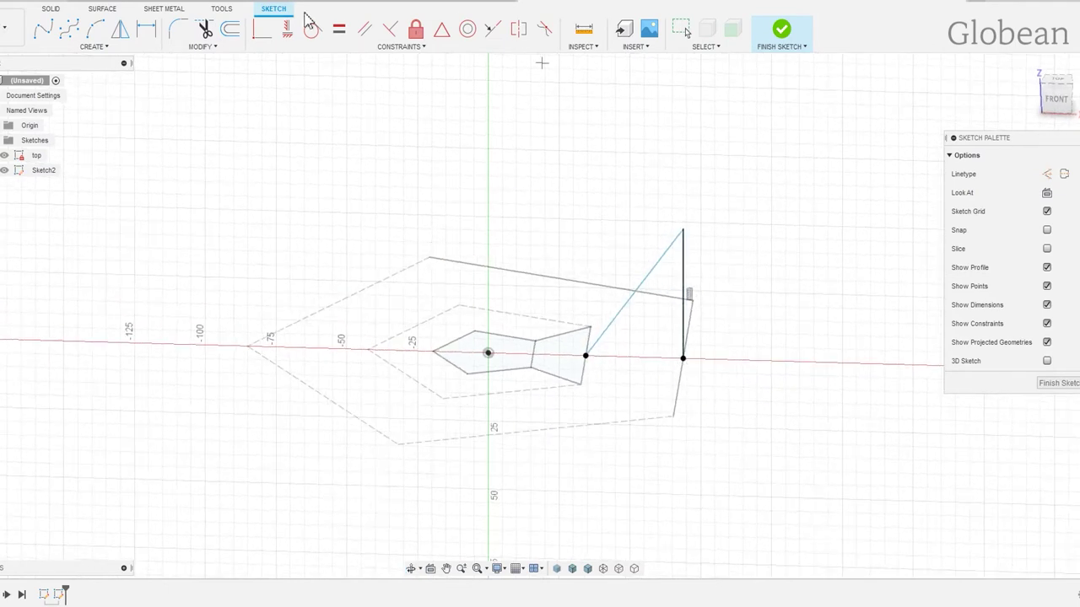
Draw a circumscribed hexagon centred on the top of the vertical guide line.
left_click(94, 47)
mouse_move(56, 115)
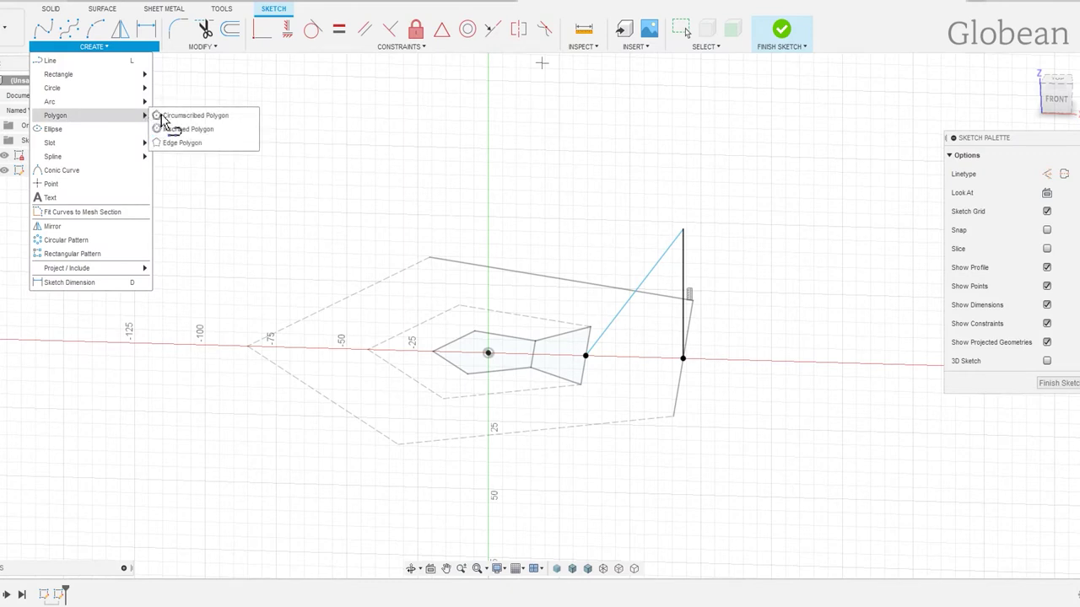
left_click(217, 122)
middle_click_drag(684, 232, 679, 251, "shift")
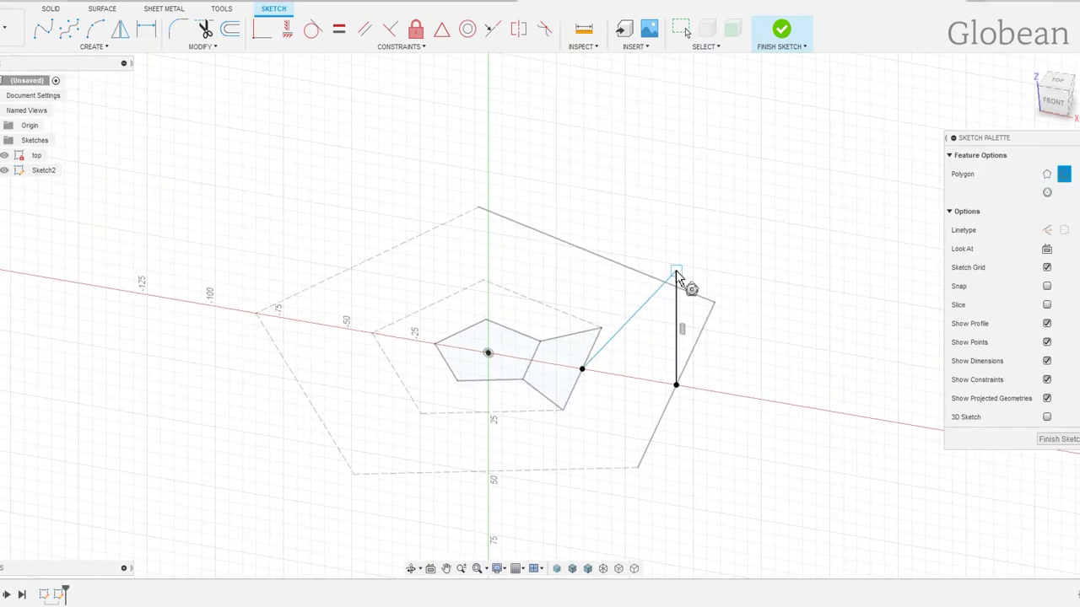
left_click(676, 273)
left_click(679, 361)
mouse_move(678, 361)
middle_mouse_down("shift")
mouse_move(700, 354)
mouse_move(591, 357)
middle_mouse_up("shift")
key("Escape")
Convert the connecting guide line to construction geometry.
left_click(588, 353)
left_click(638, 310, "ctrl")
right_click(638, 312)
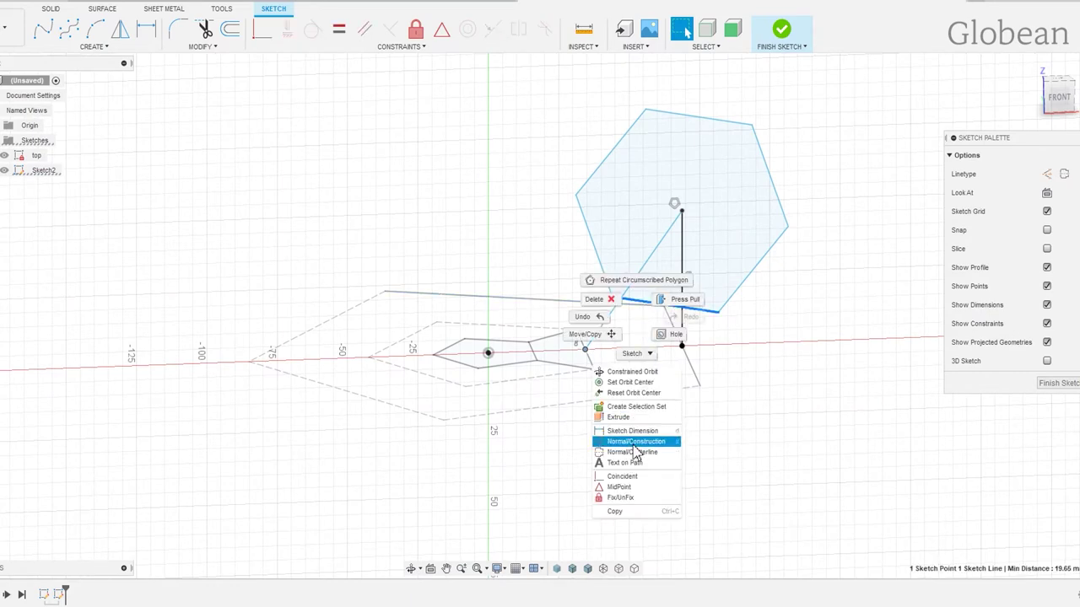
left_click(635, 446)
middle_click_drag(708, 412, 722, 393, "shift")
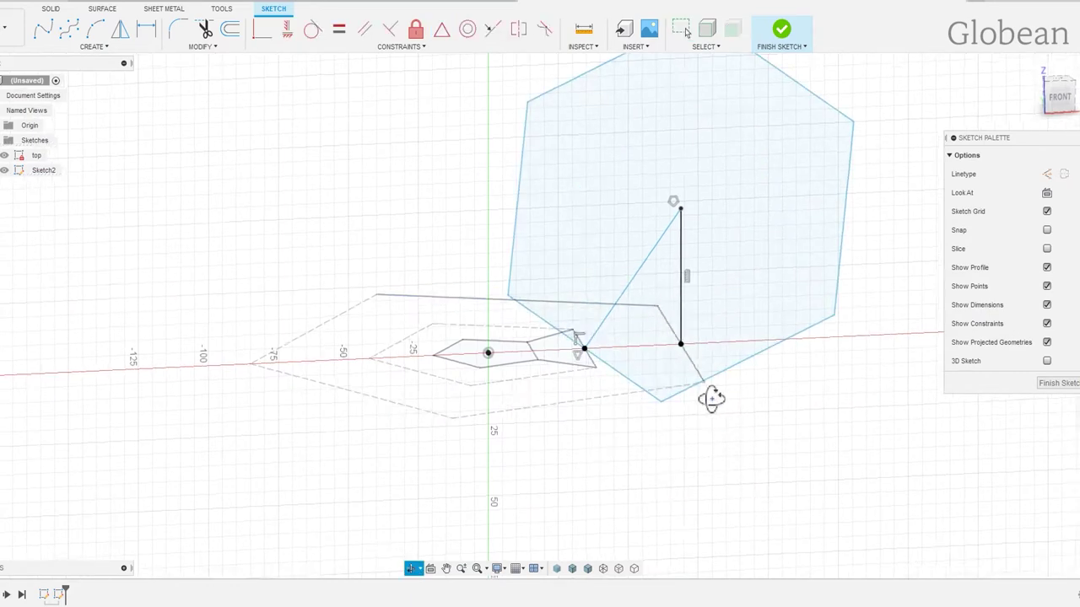
Dimension the hexagon's bottom-right edge to 50 mm.
left_click(720, 373)
left_click(751, 399)
type("50")
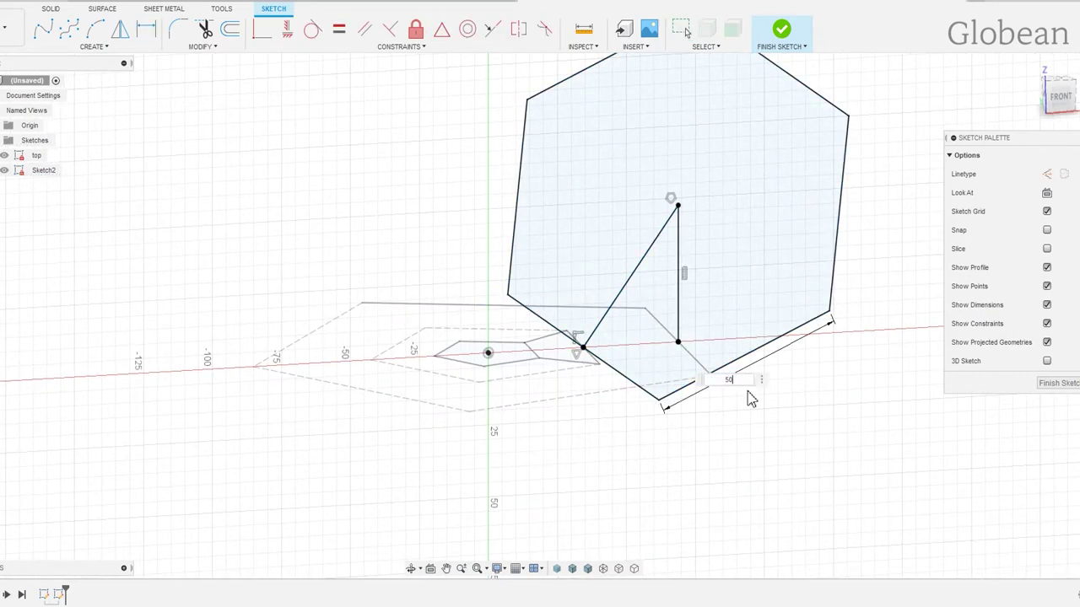
key("Return")
middle_click_drag(723, 397, 717, 362, "shift")
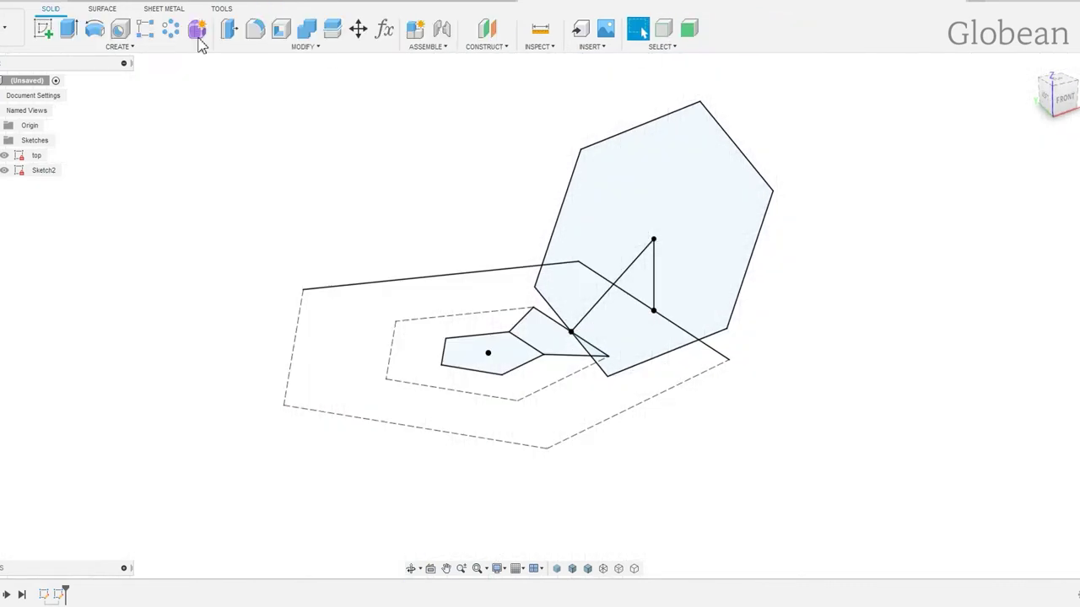
Finish the hexagon sketch and fill the hexagon with a patch surface.
left_click(102, 8)
left_click(69, 29)
left_click(1025, 252)
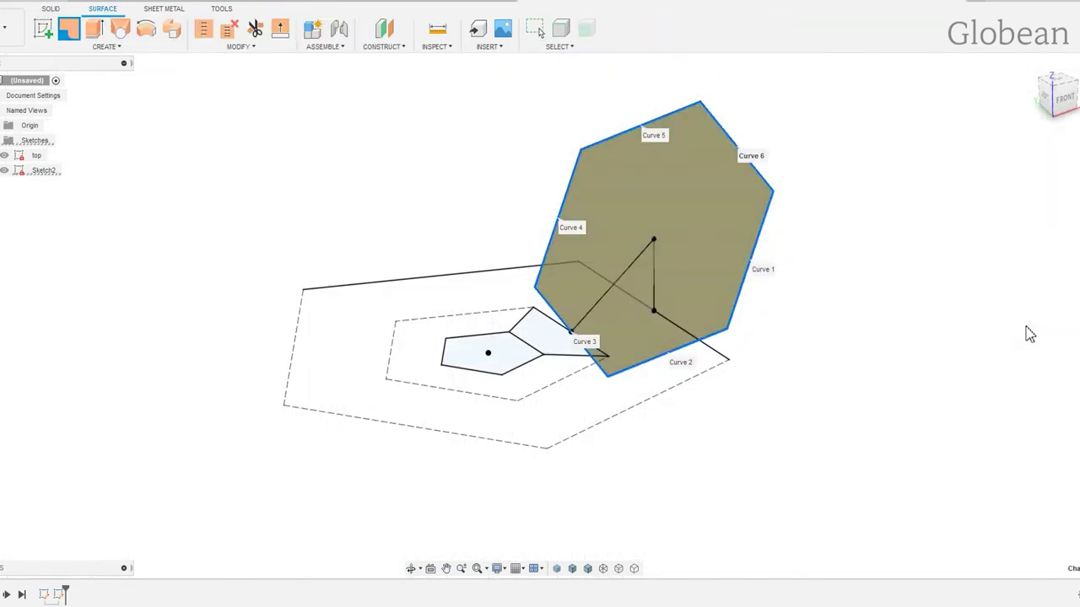
Rotate the hexagon surface 90 degrees about the slanted guide line.
left_click(637, 191)
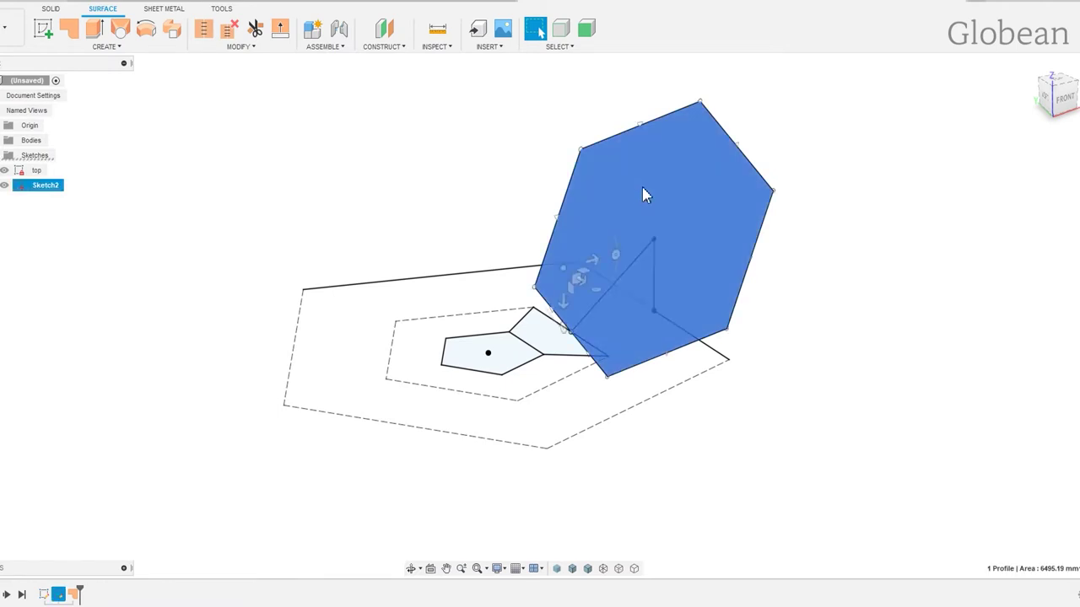
key("m")
left_click(1004, 211)
left_click(591, 311)
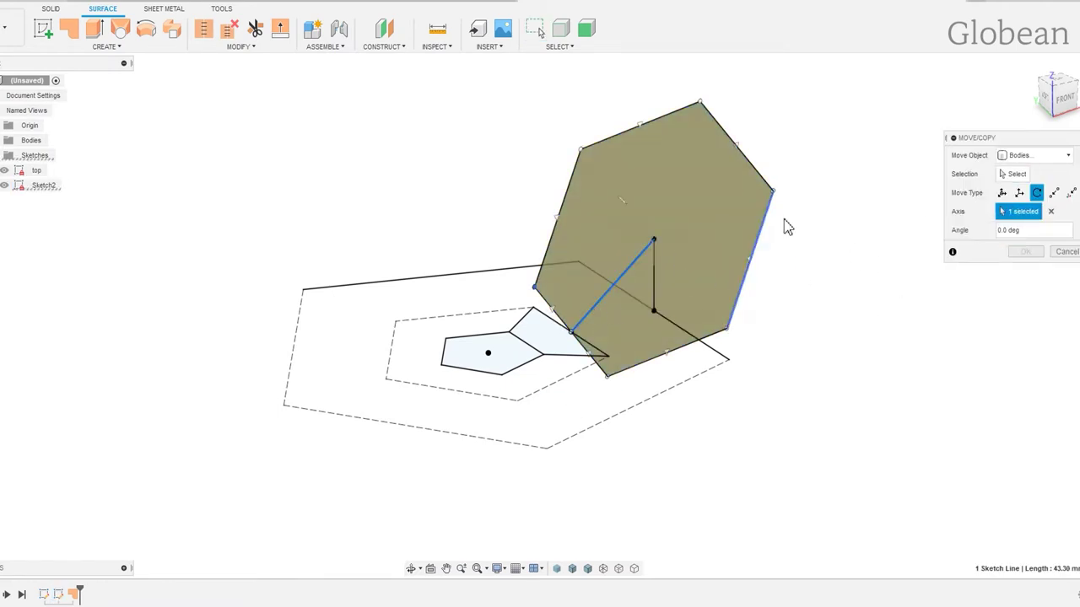
type("90")
key("Return")
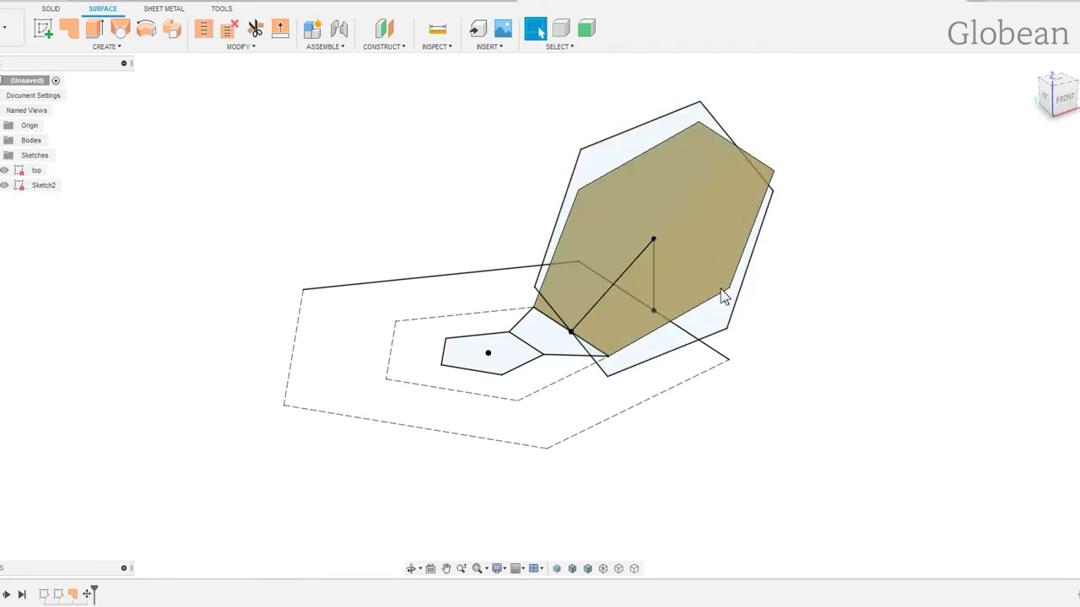
mouse_move(718, 296)
middle_mouse_down("shift")
mouse_move(588, 268)
mouse_move(723, 374)
middle_mouse_up("shift")
Create a construction axis perpendicular to the hexagon face through its centre point.
left_click(384, 46)
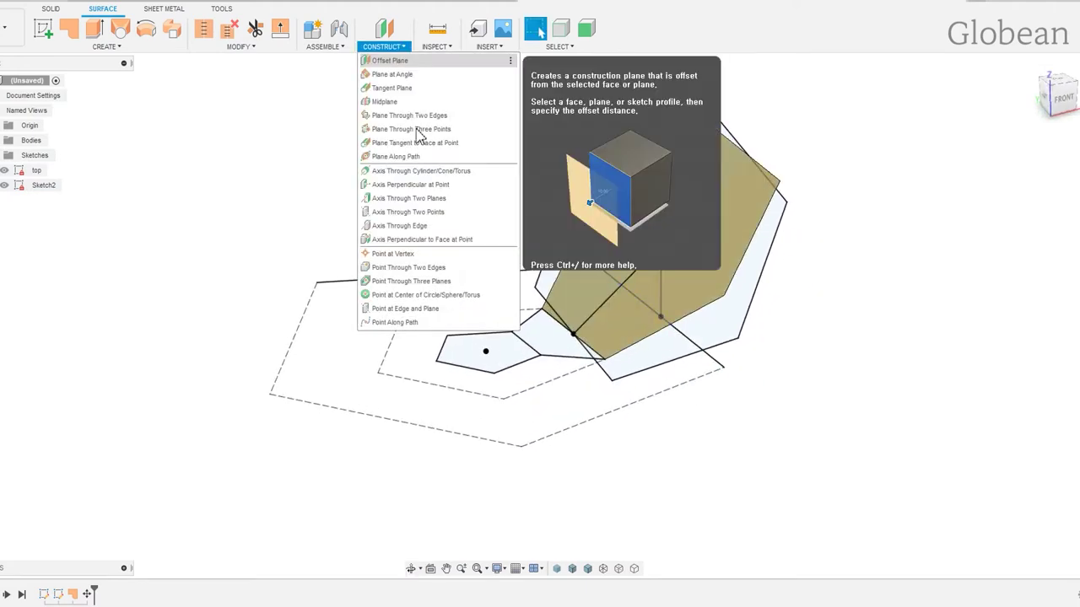
left_click(426, 253)
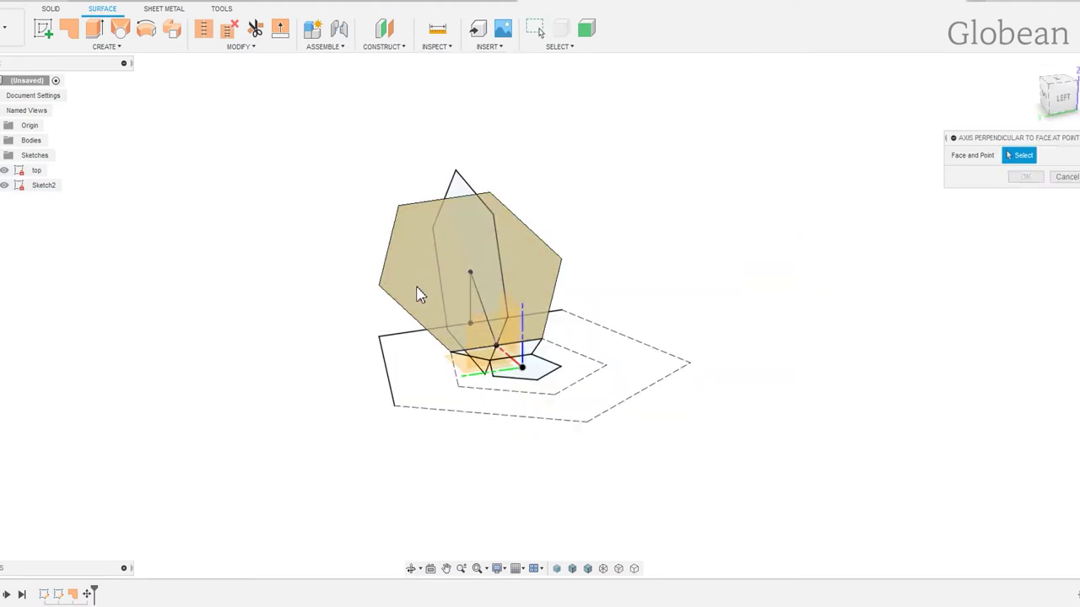
left_click(470, 272)
left_click(1026, 177)
mouse_move(590, 253)
middle_mouse_down("shift")
mouse_move(526, 248)
mouse_move(588, 271)
middle_mouse_up("shift")
Select the new axis and try a point through two edges, then cancel it.
left_click(587, 270)
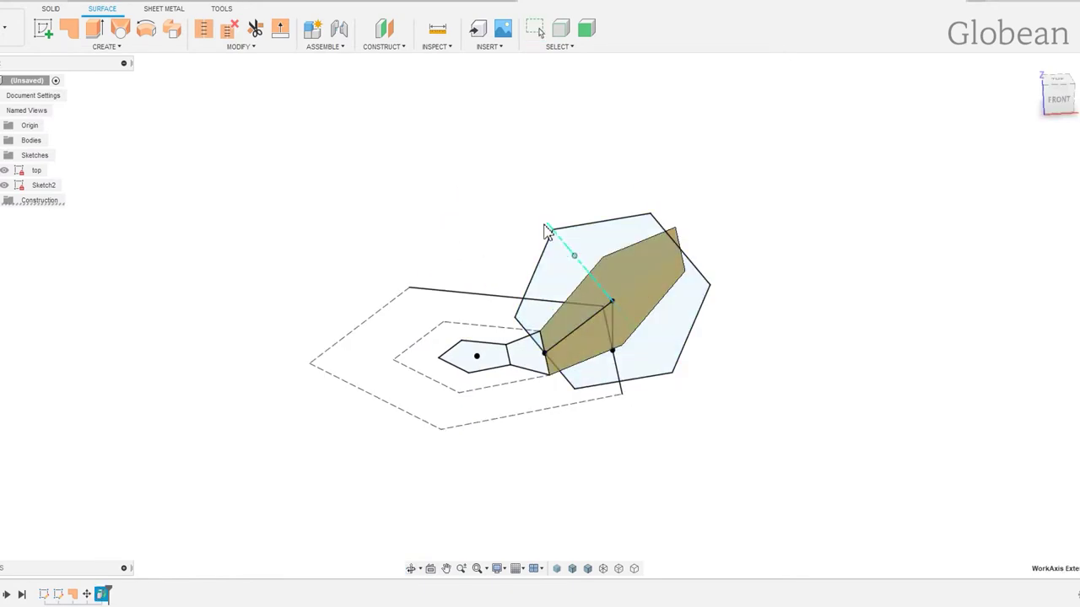
left_click(384, 46)
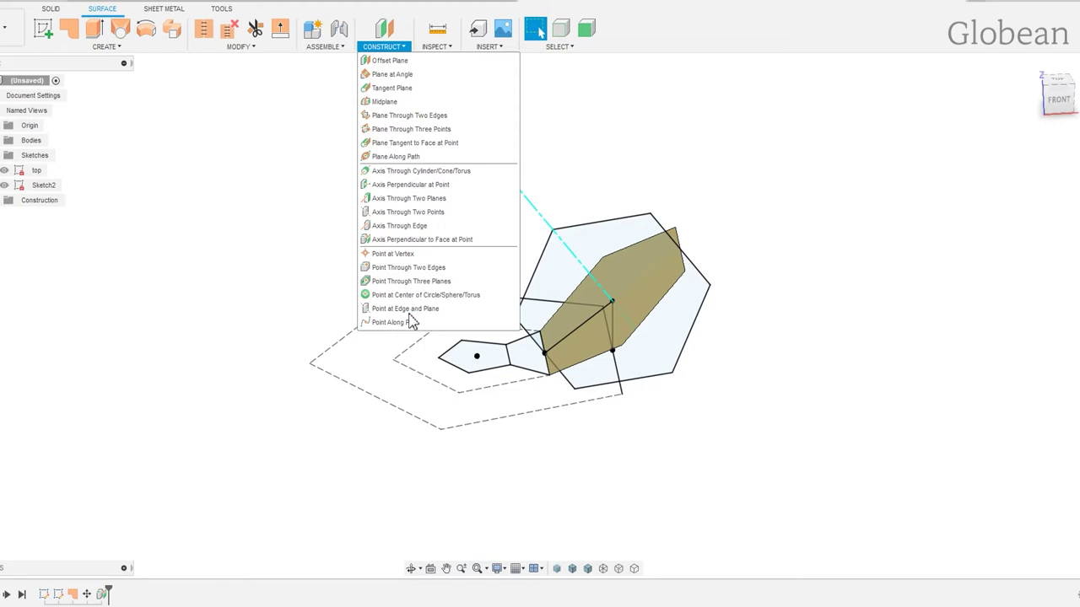
left_click(420, 268)
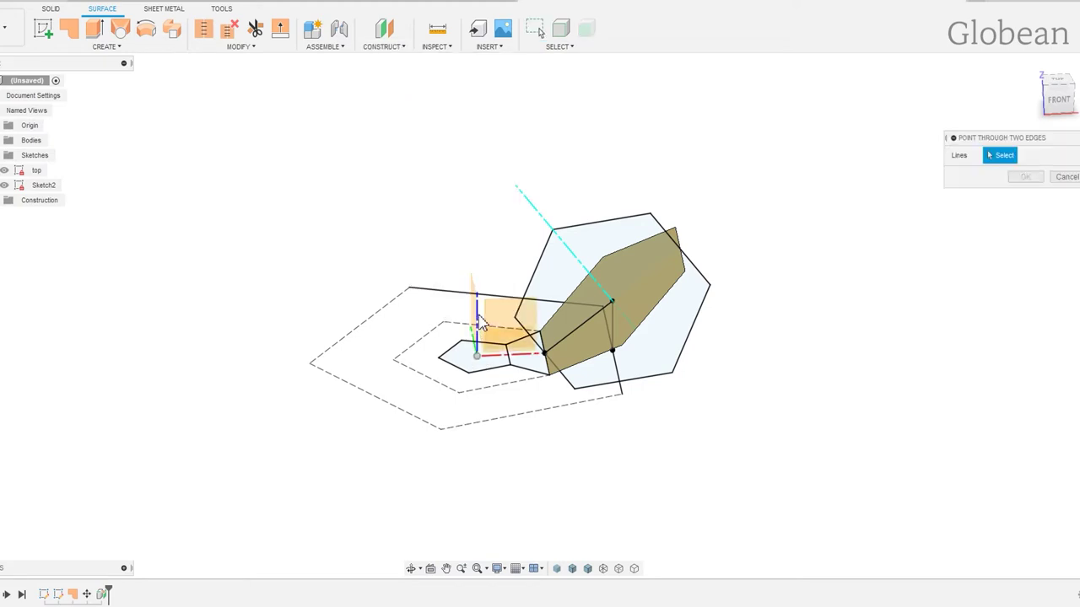
left_click(1054, 178)
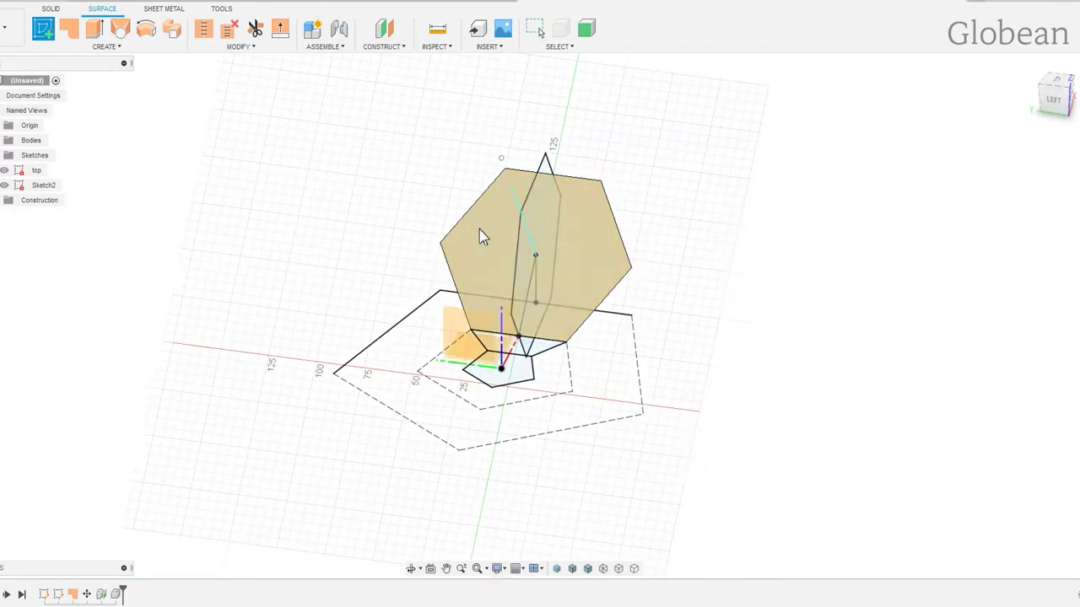
Sketch a smaller inner hexagon on the hexagon face, centred on its centre point.
left_click(482, 234)
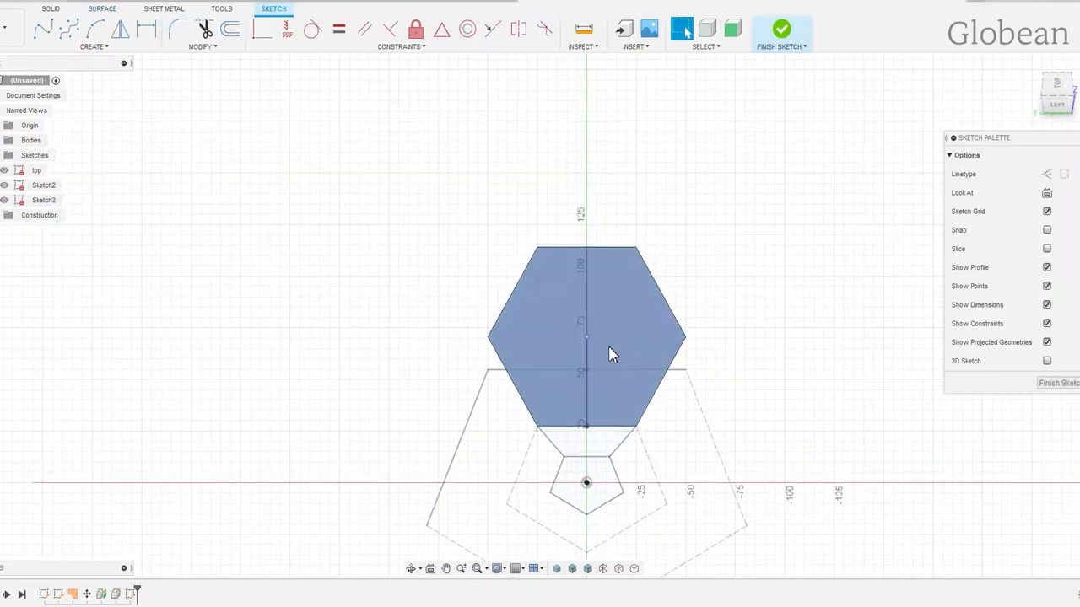
left_click(94, 47)
left_click(198, 113)
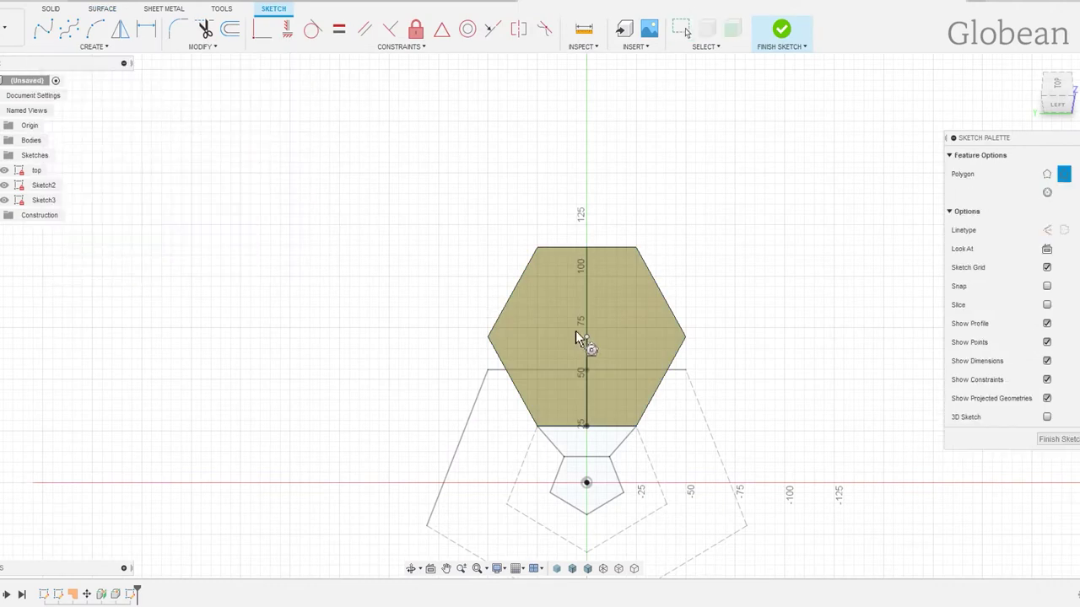
left_click(588, 339)
left_click(634, 333)
scroll(566, 323, "up", 1)
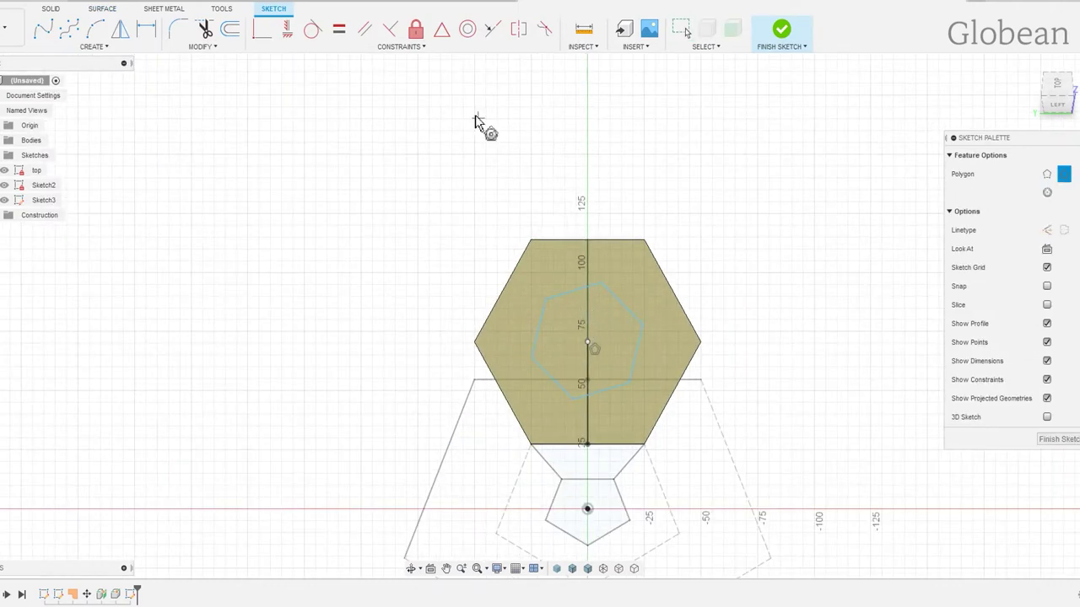
Align the inner hexagon horizontally with the centre point.
left_click(280, 36)
scroll(625, 358, "up", 3)
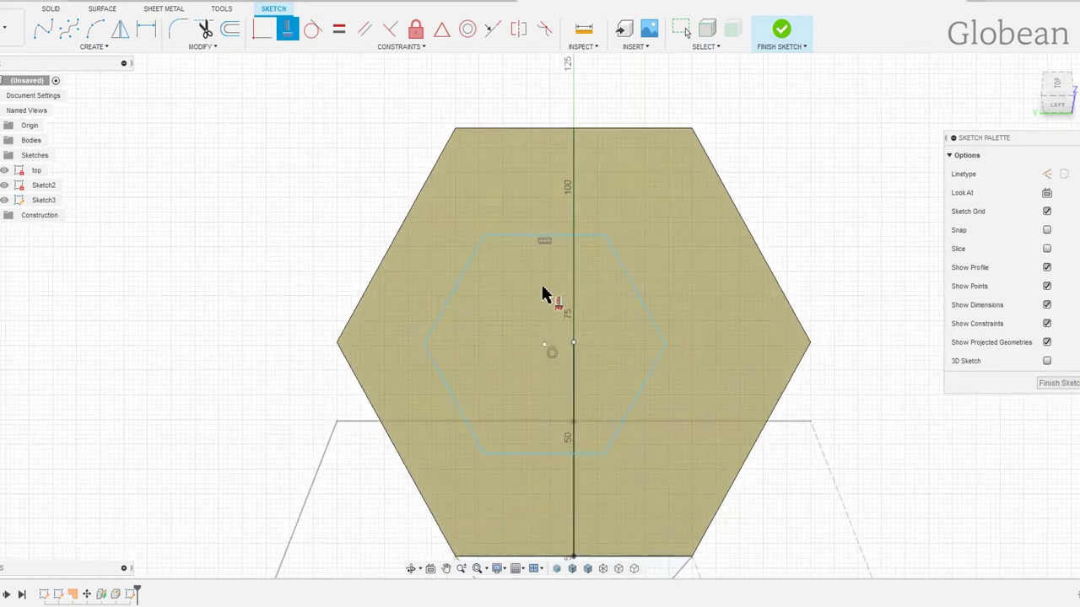
right_click(569, 352)
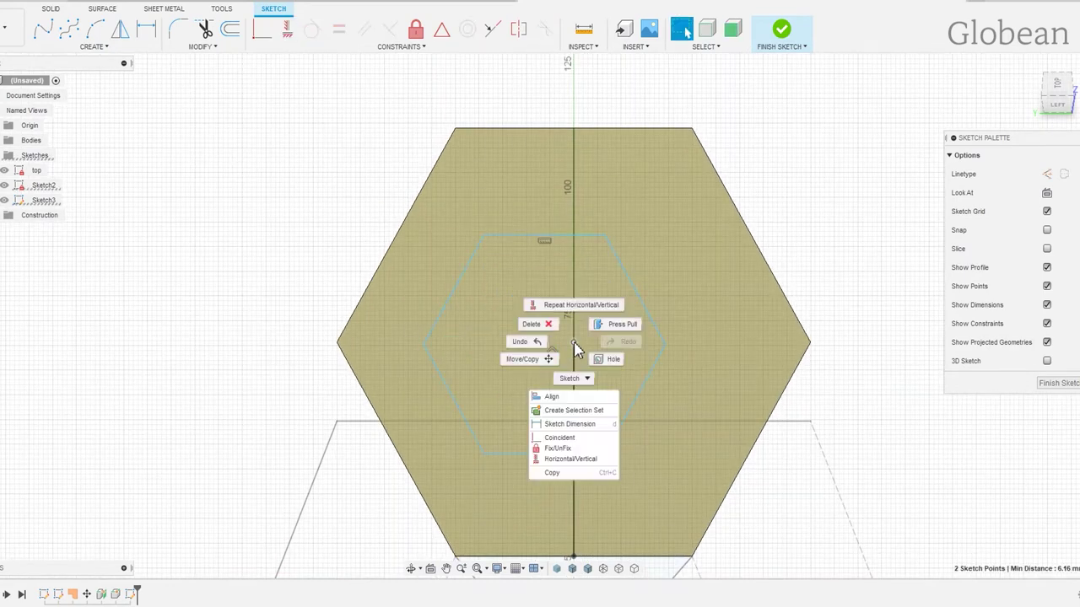
left_click(563, 447)
Draw equal lines from the inner hexagon's lower corners to the outer hexagon's corners.
left_click(520, 361)
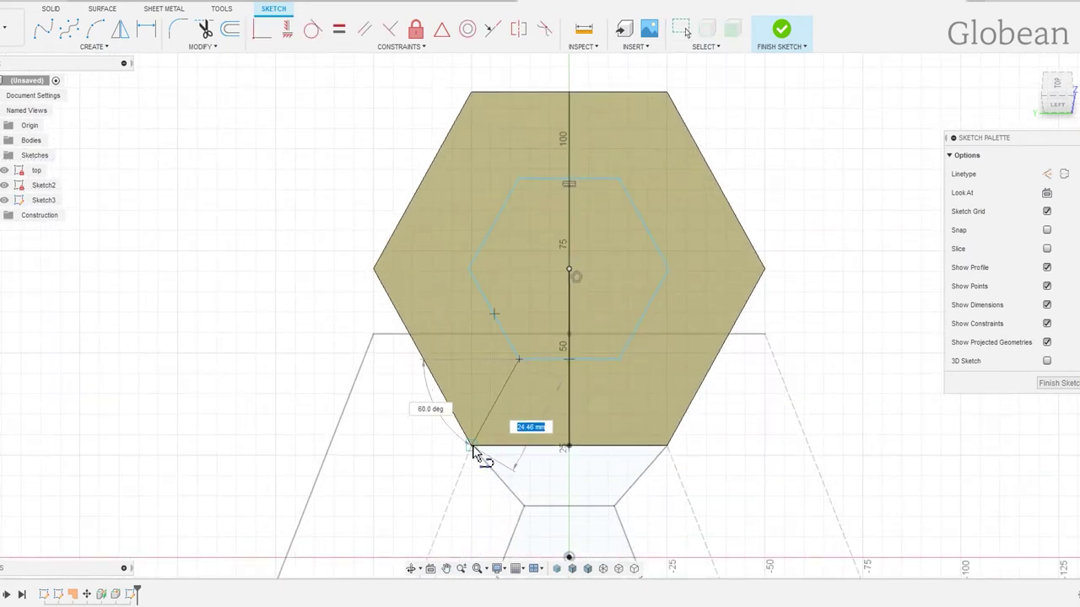
double_click(473, 445)
right_click(545, 361)
left_click(535, 520)
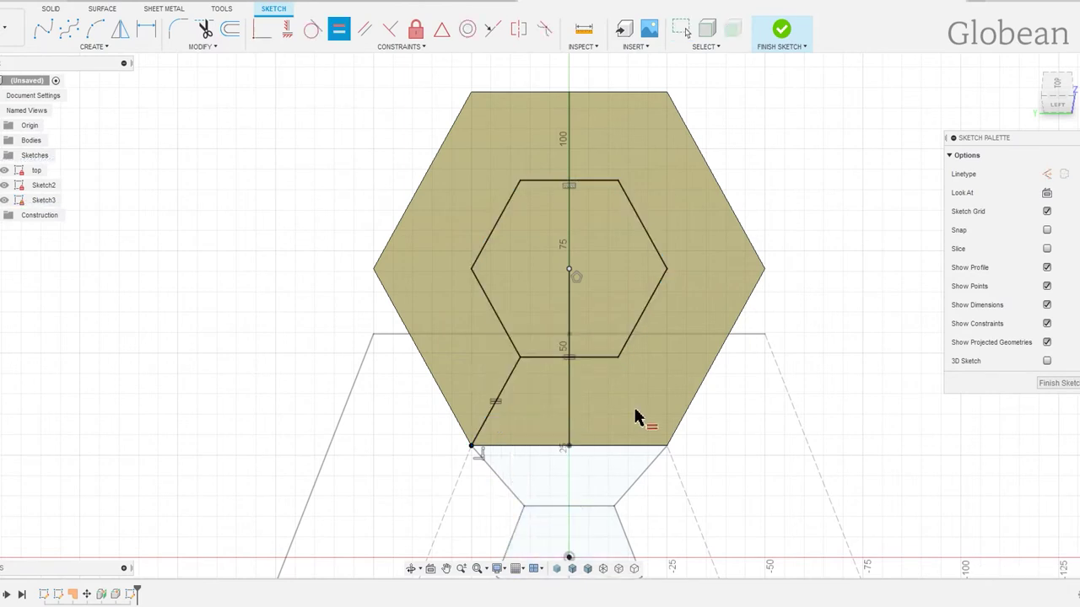
key("l")
left_click(620, 358)
left_click(669, 446)
Finish the sketch, rename the sketches front and hex face, and hide the hexagon surface body.
left_click(781, 32)
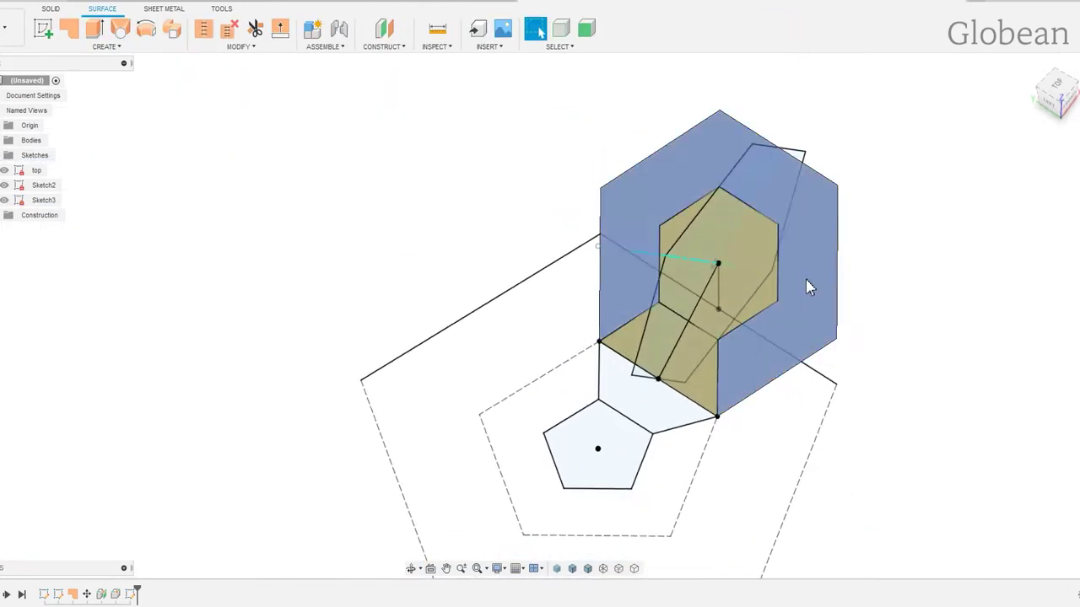
left_click(43, 188)
type("front")
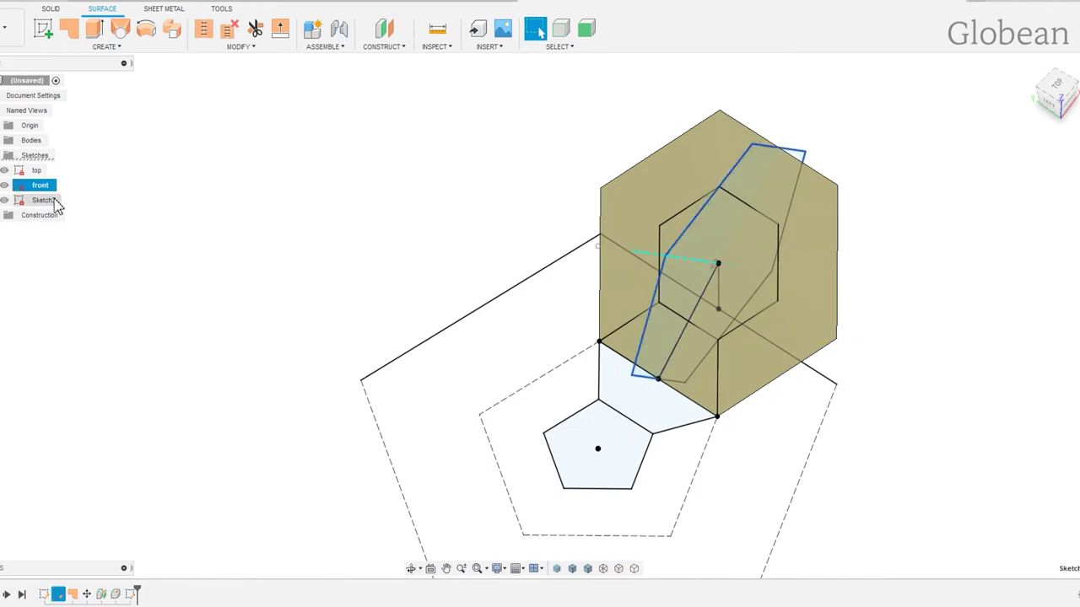
left_click(53, 202)
type("hex face")
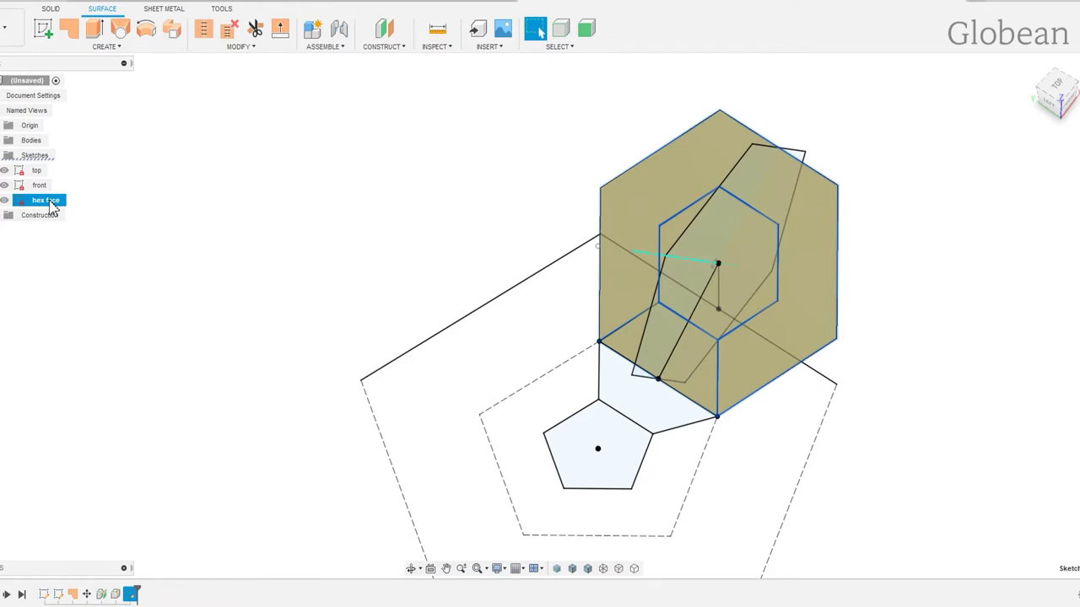
mouse_move(295, 248)
middle_mouse_down("shift")
mouse_move(379, 226)
mouse_move(421, 232)
middle_mouse_up("shift")
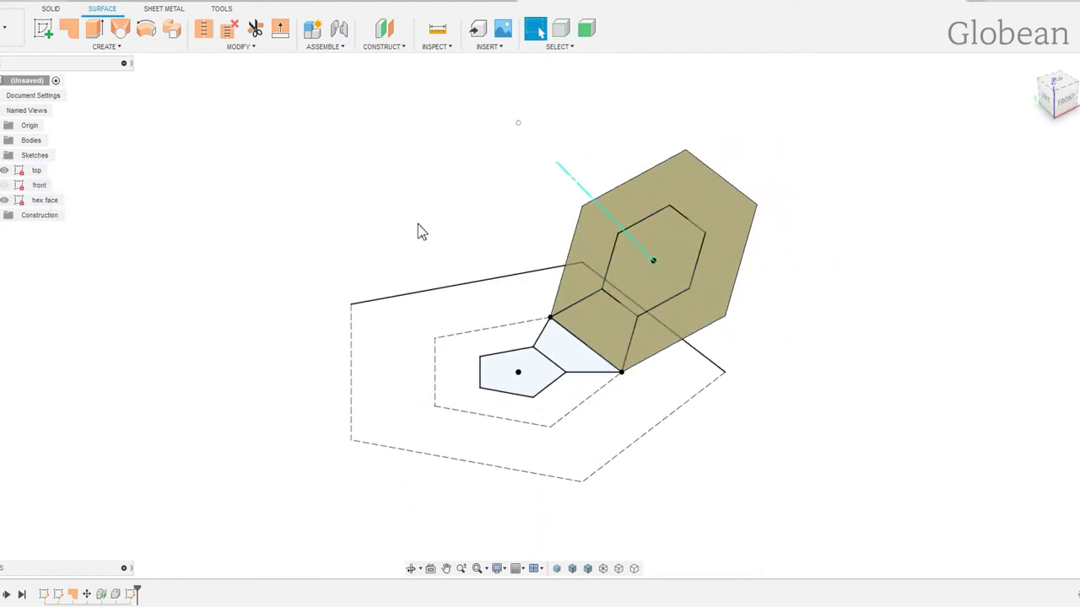
left_click(1, 140)
left_click(4, 155)
Loft the pentagon profile to the apex point into a pyramid body, then hide it.
left_click(50, 8)
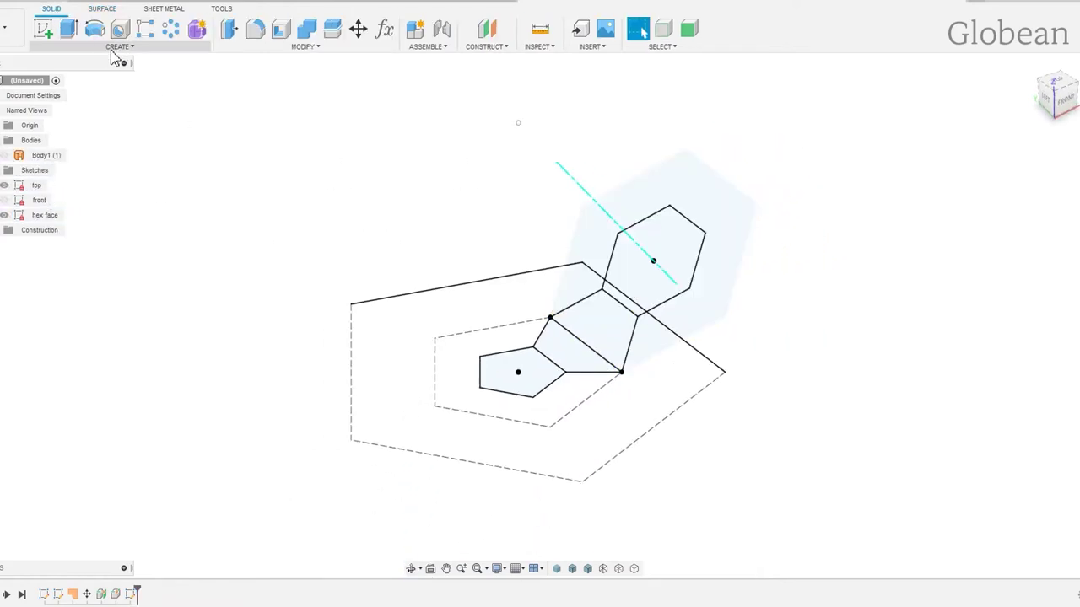
left_click(117, 48)
left_click(73, 157)
left_click(518, 384)
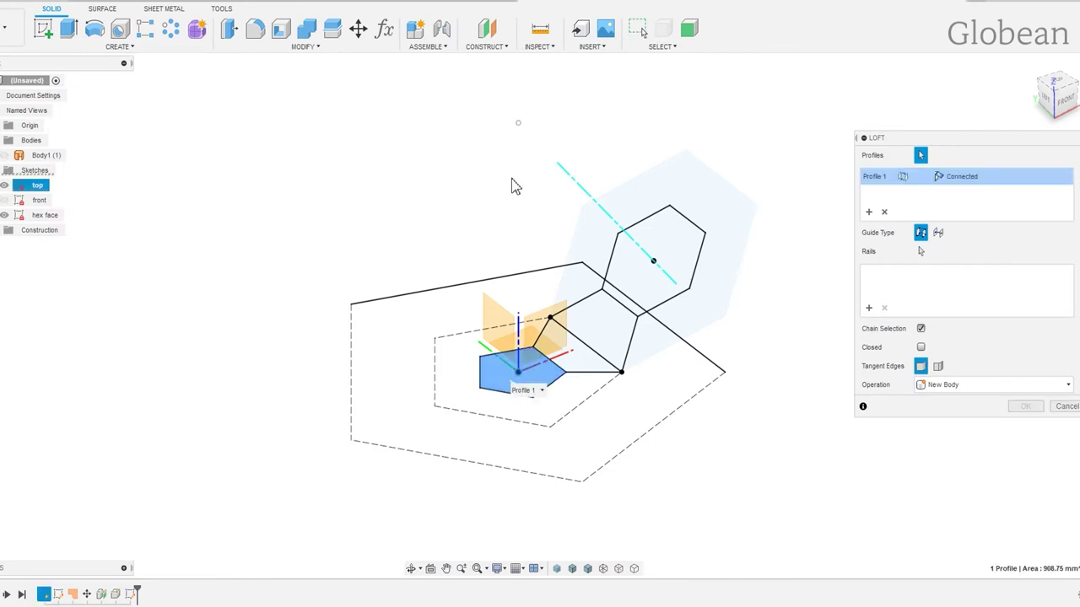
left_click(519, 125)
left_click(1038, 405)
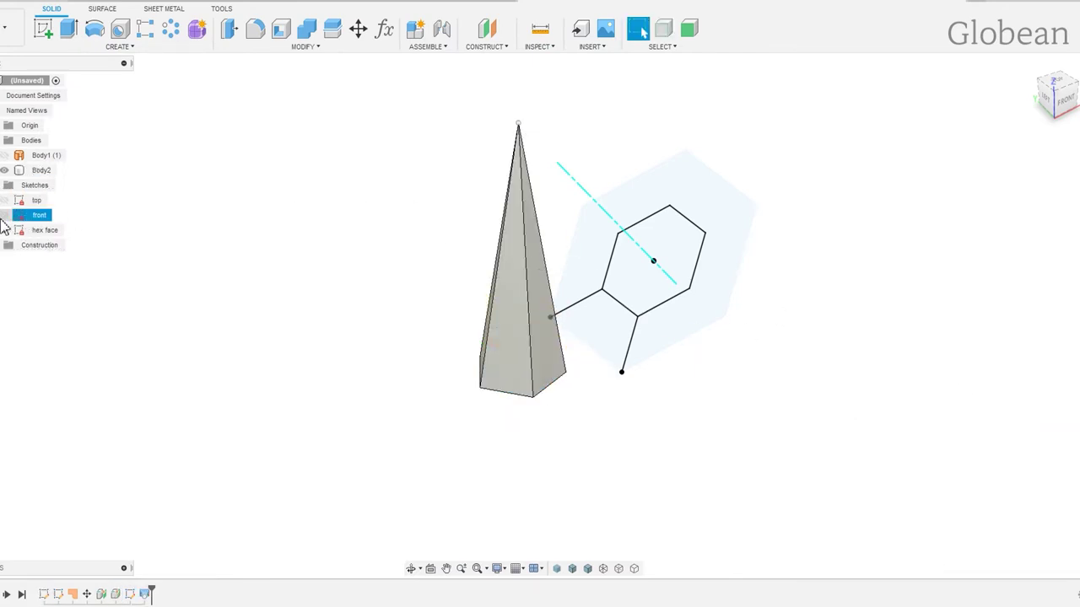
left_click(4, 170)
left_click(4, 200)
Loft the connecting cell to the apex point as a second pyramid body.
right_click(330, 248)
left_click(330, 206)
left_click(574, 291)
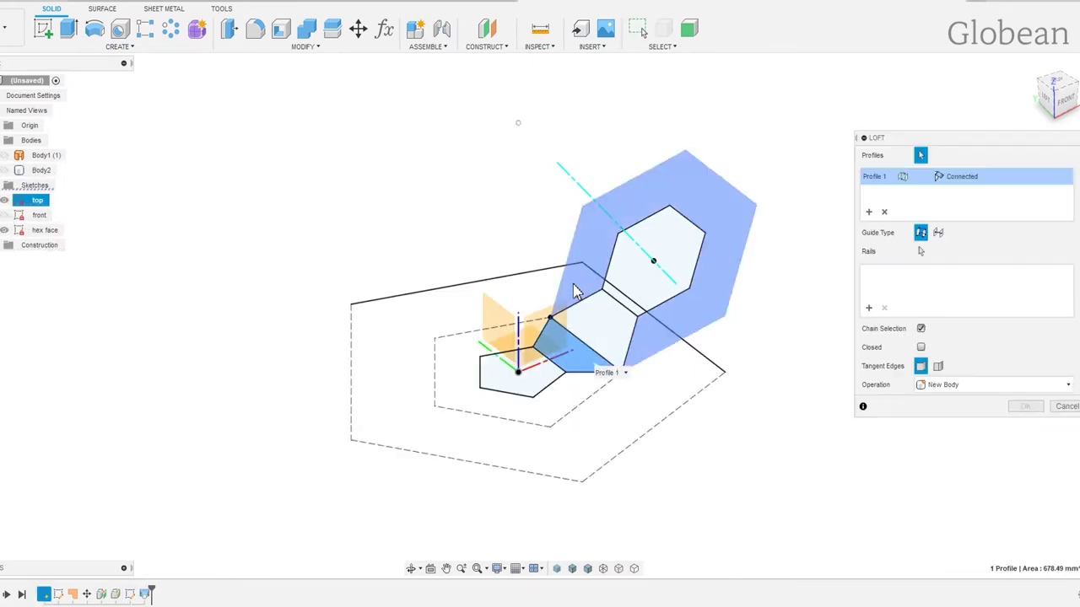
left_click(519, 125)
left_click(1037, 405)
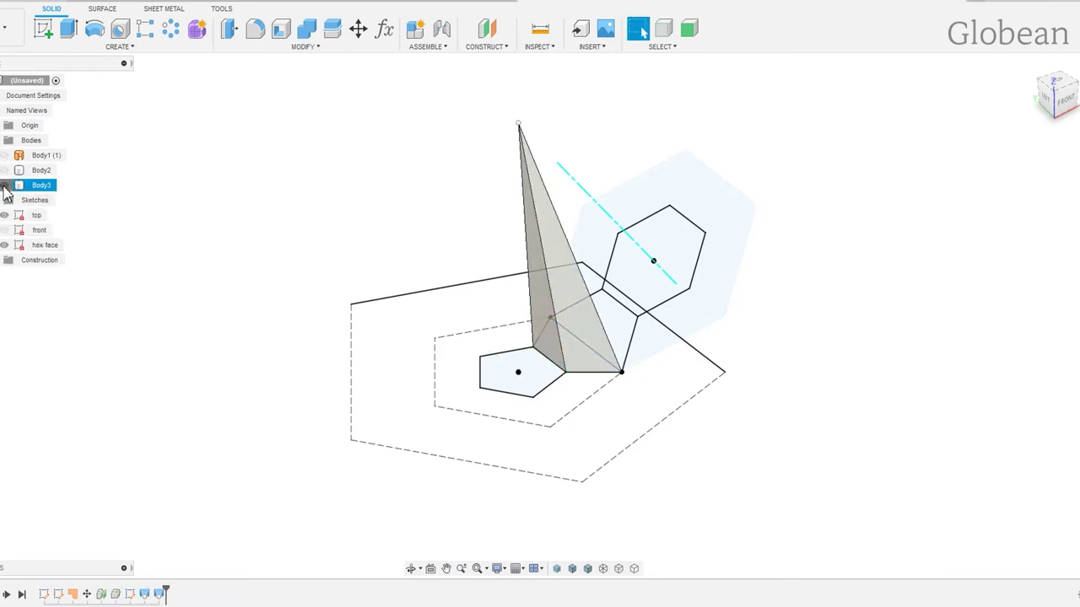
left_click(4, 185)
Loft the next cell to the apex point as a third pyramid body, Body4.
right_click(378, 215)
left_click(379, 173)
left_click(574, 314)
left_click(518, 124)
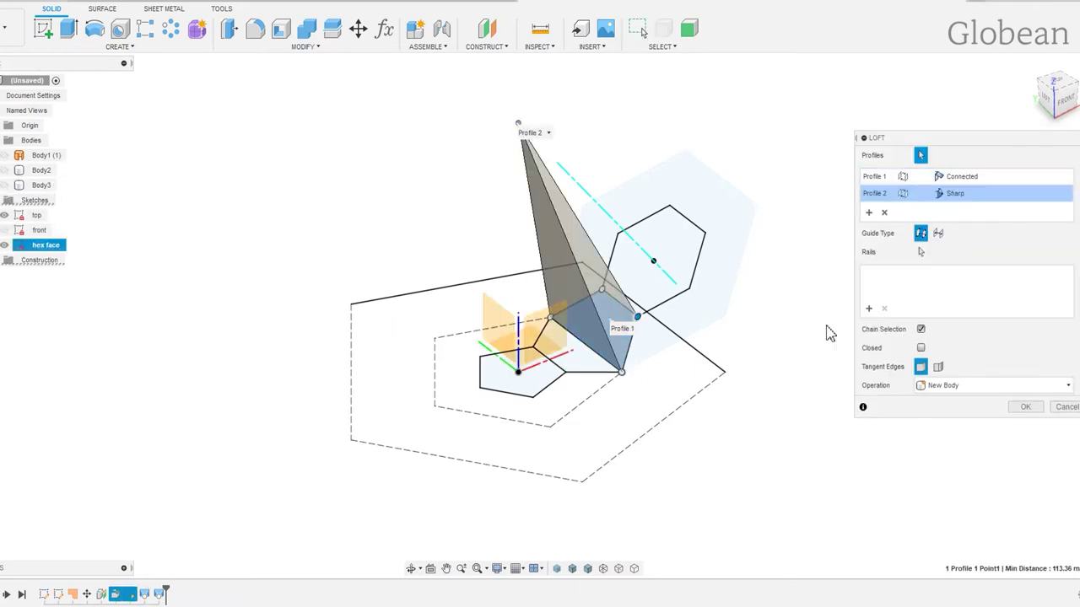
left_click(1039, 406)
left_click(4, 200)
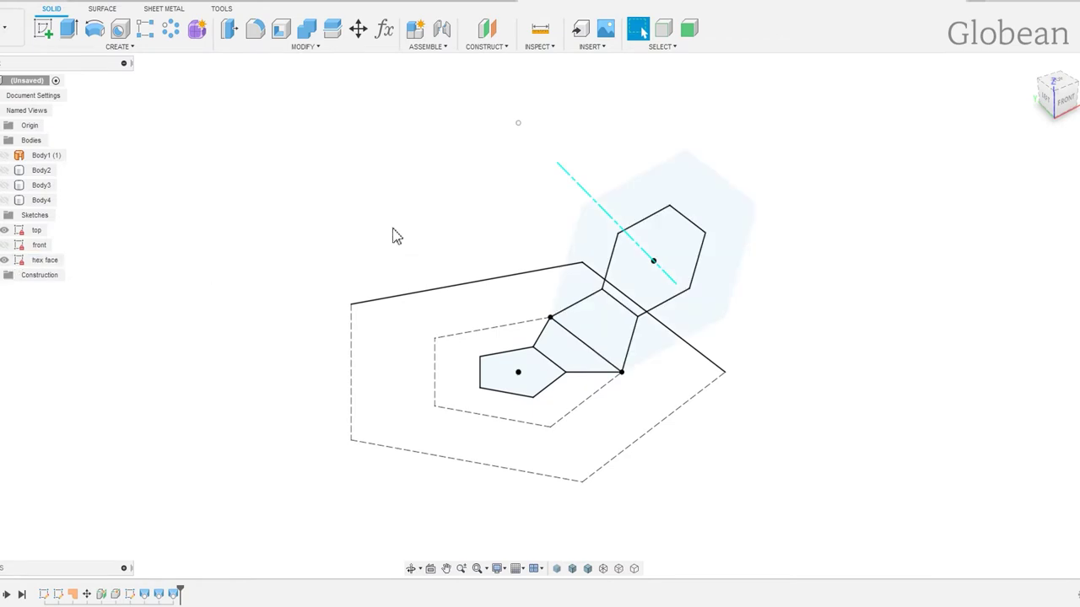
Loft the tilted hexagon to the apex point into a hexagonal pyramid.
right_click(396, 236)
left_click(396, 194)
left_click(651, 258)
left_click(518, 125)
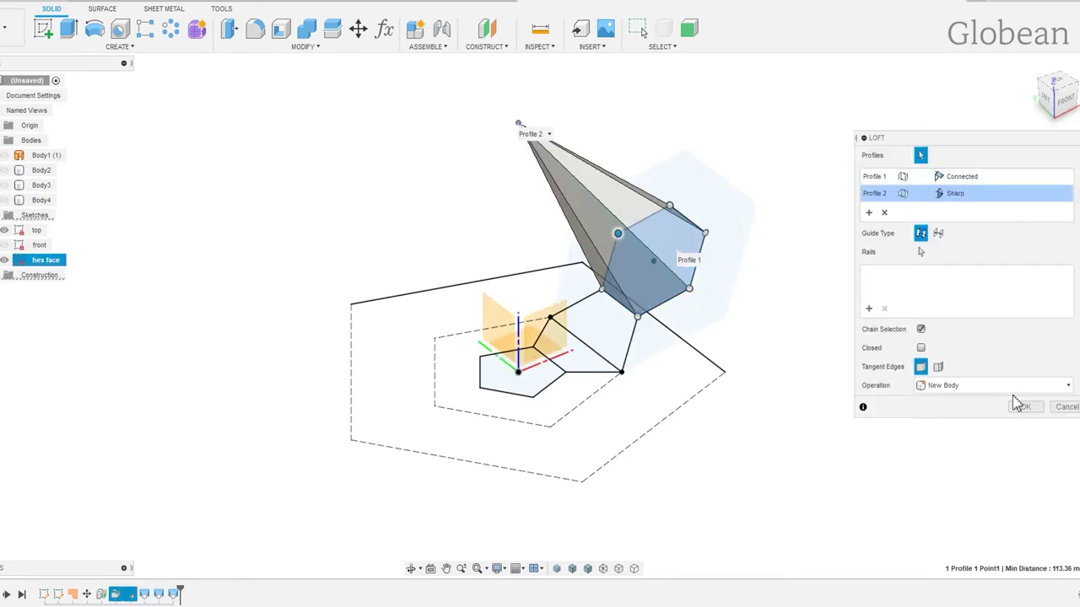
left_click(1016, 403)
left_click(5, 200)
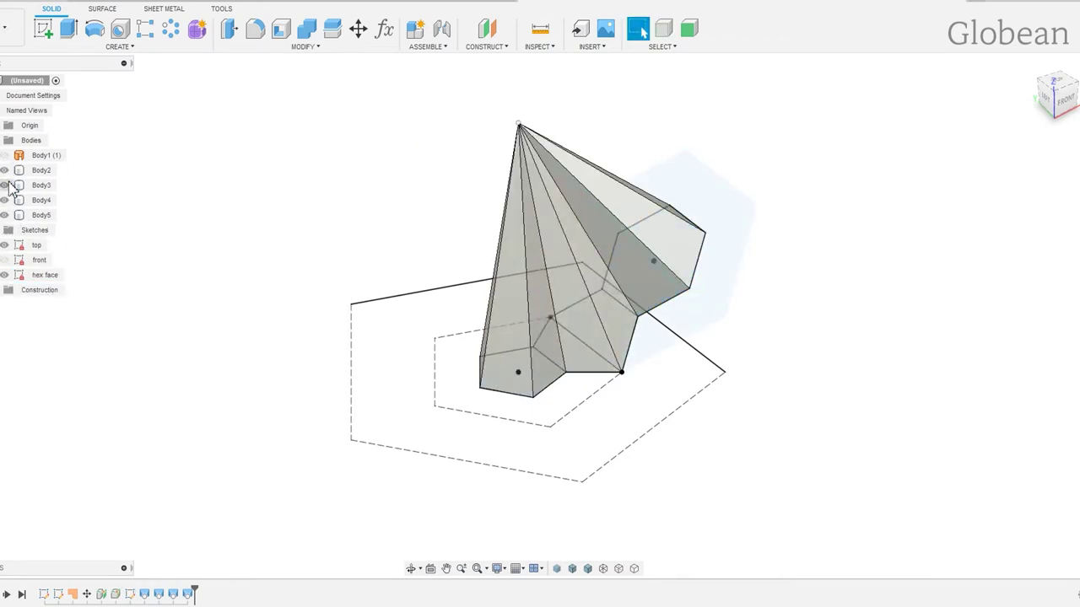
Join Body4 into Body3, then hide Body5, Body3 and Body2.
left_click(306, 29)
left_click(593, 337)
left_click(625, 333)
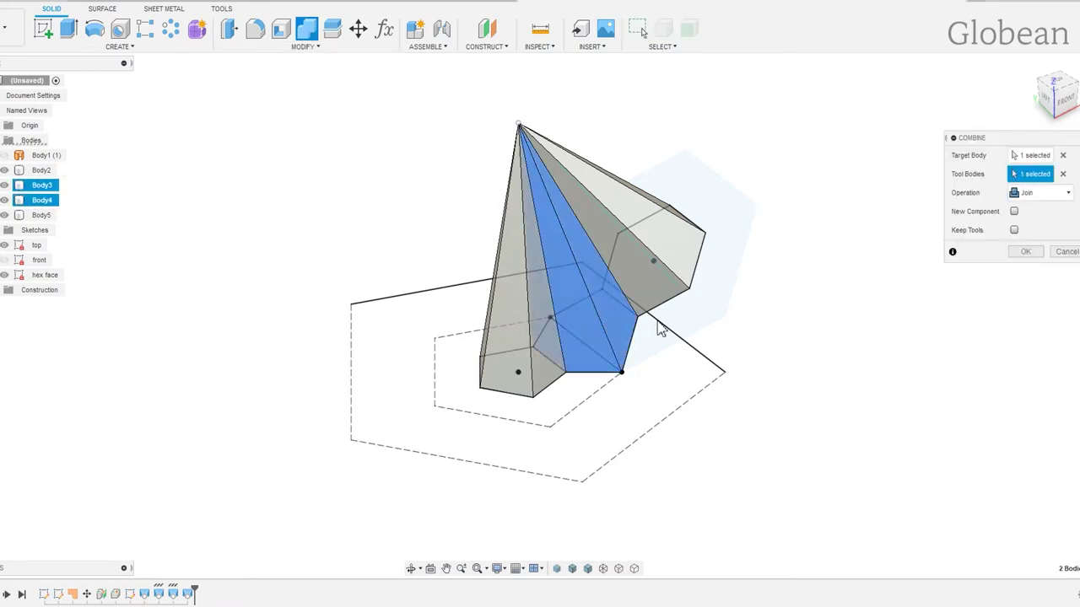
left_click(1026, 253)
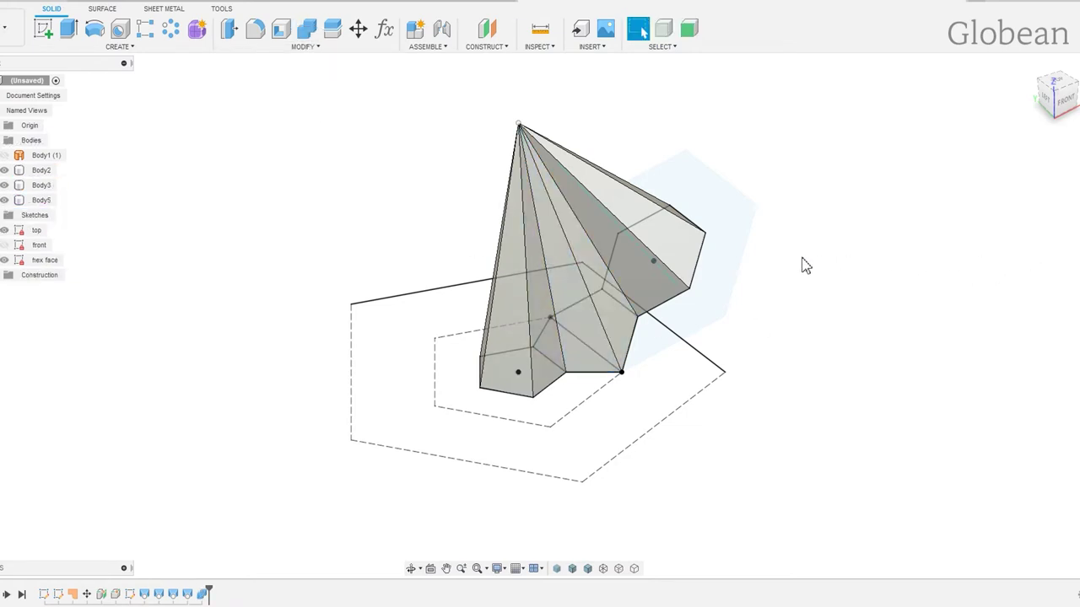
left_click(4, 200)
left_click(5, 184)
left_click(4, 170)
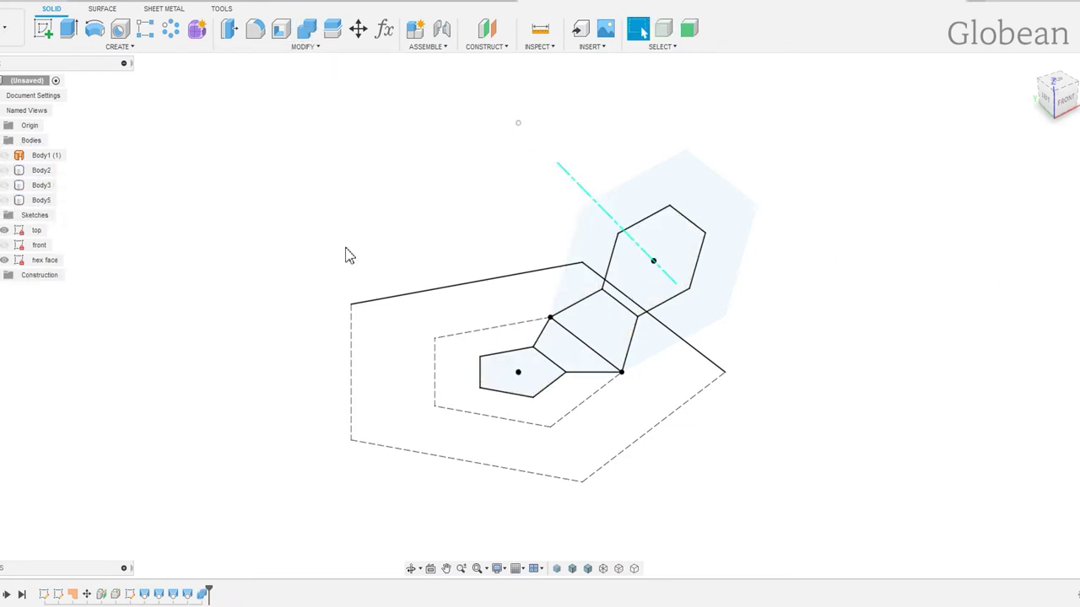
In a new front-view sketch, draw a centre-point arc centred on the origin axis point.
left_click(1063, 99)
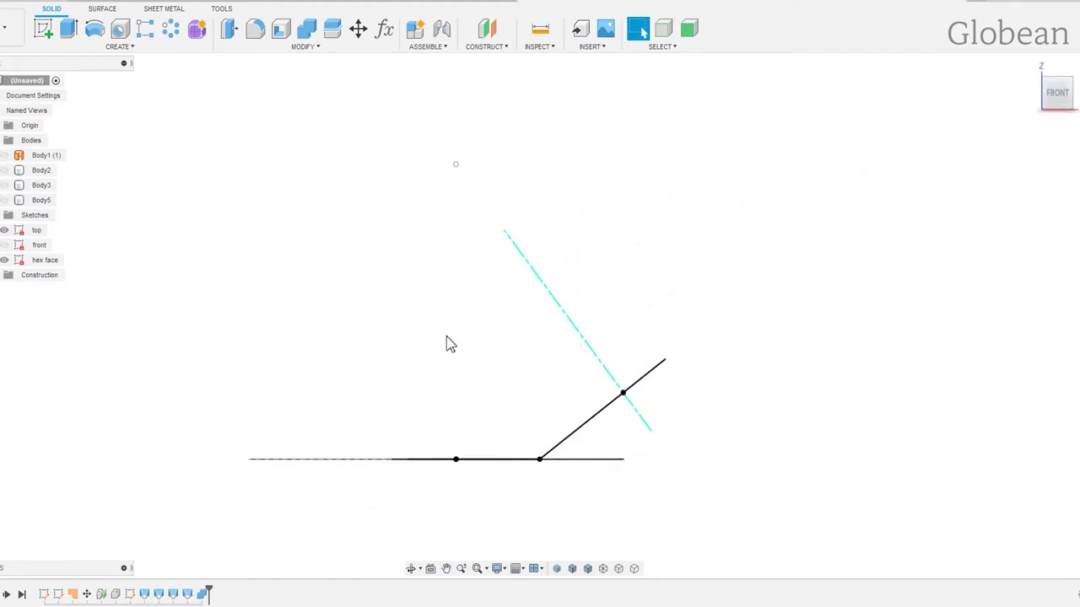
left_click(489, 424)
left_click(102, 47)
mouse_move(50, 101)
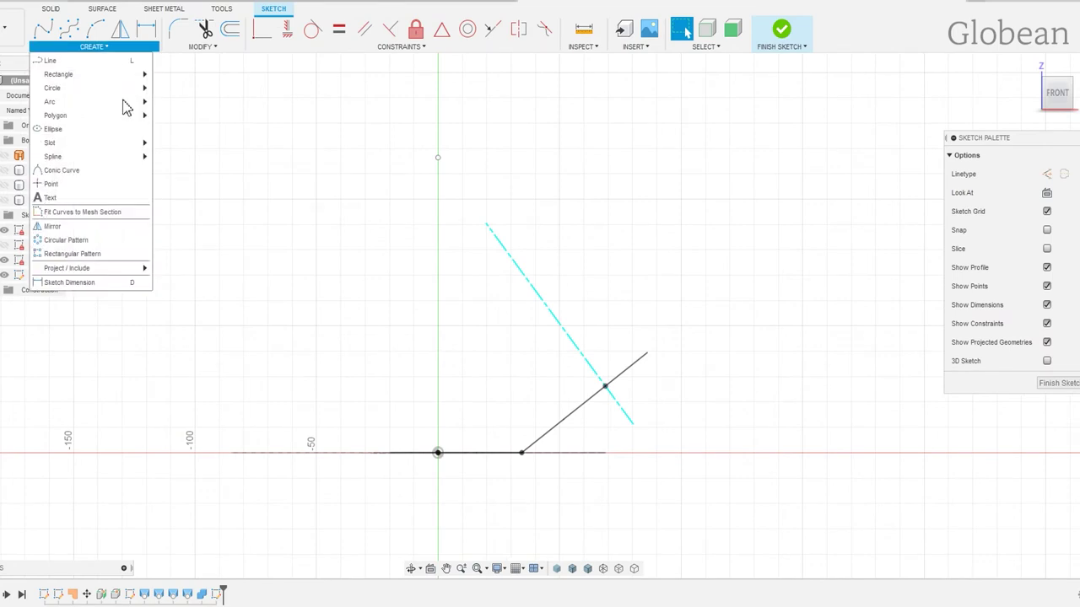
left_click(179, 124)
left_click(438, 157)
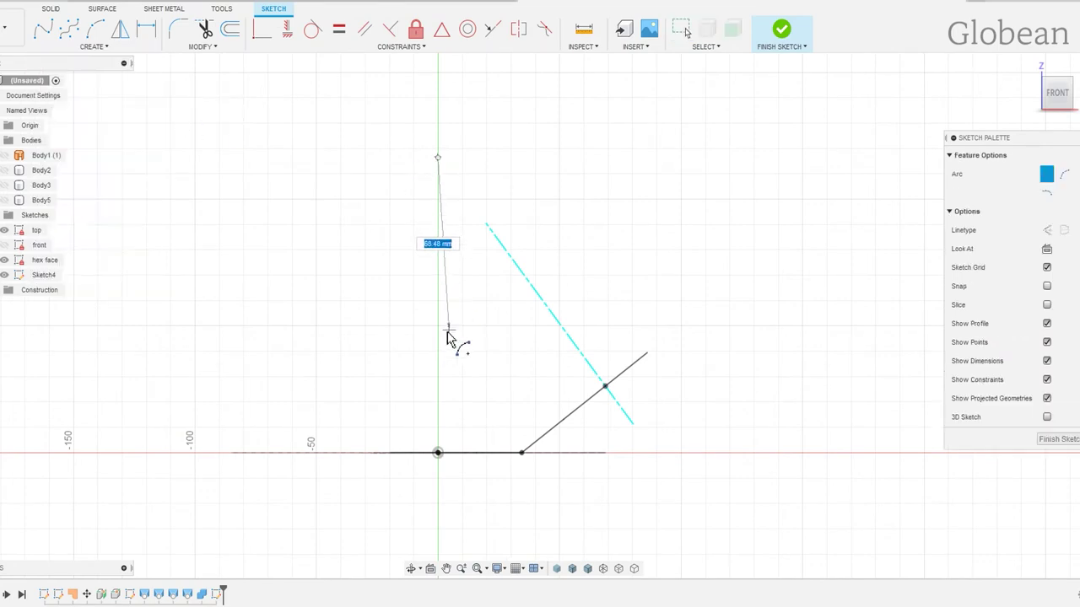
left_click(434, 406)
left_click(199, 173)
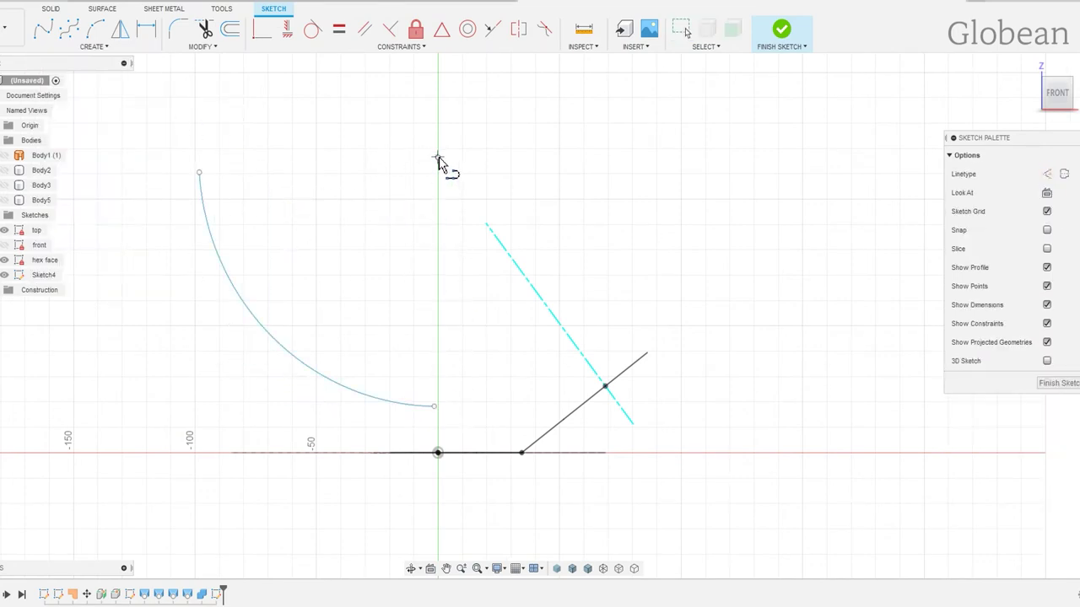
Draw a second centre-point arc from the axis point ending at the bottom point on the axis.
left_click(438, 157)
left_click(197, 157)
right_click(460, 162)
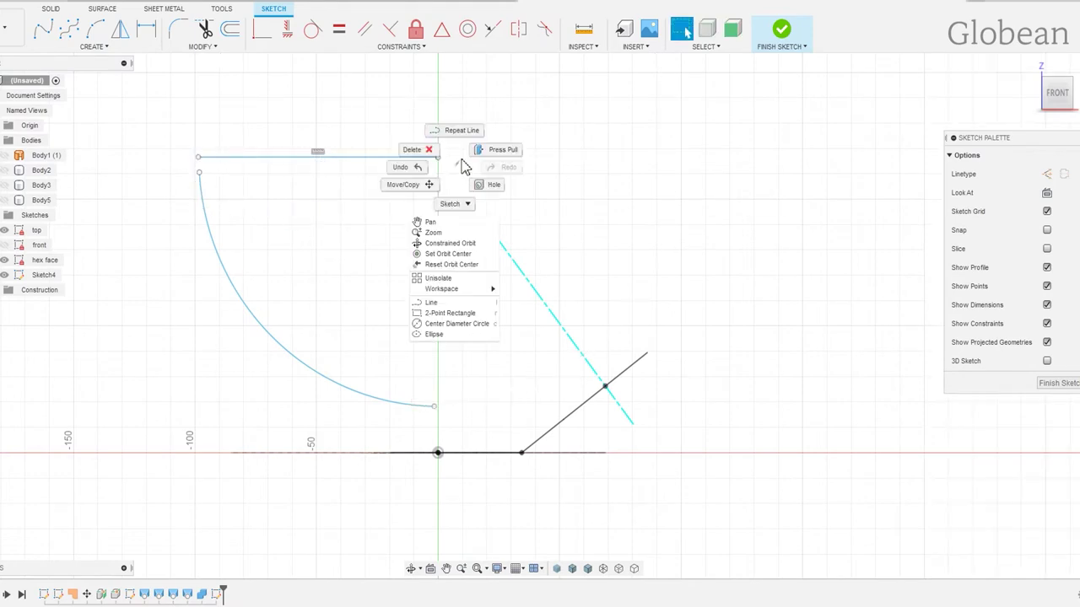
key("Escape")
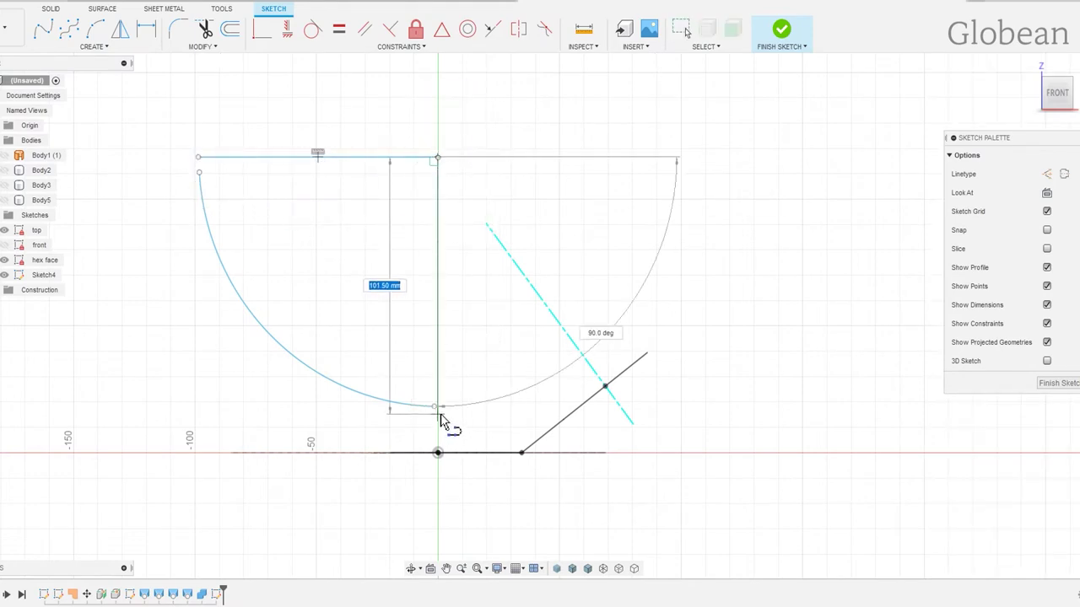
left_click(442, 420)
key("Escape")
Close the quarter-circle profile with vertical and coincident constraints, snapping its top corner onto the axis point.
right_click(440, 420)
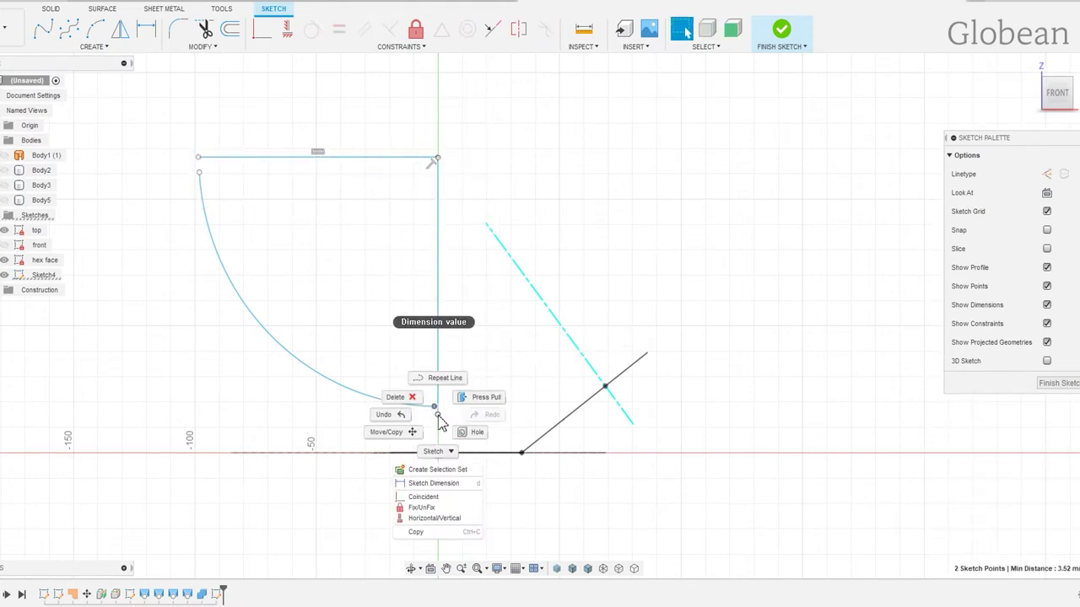
left_click(438, 519)
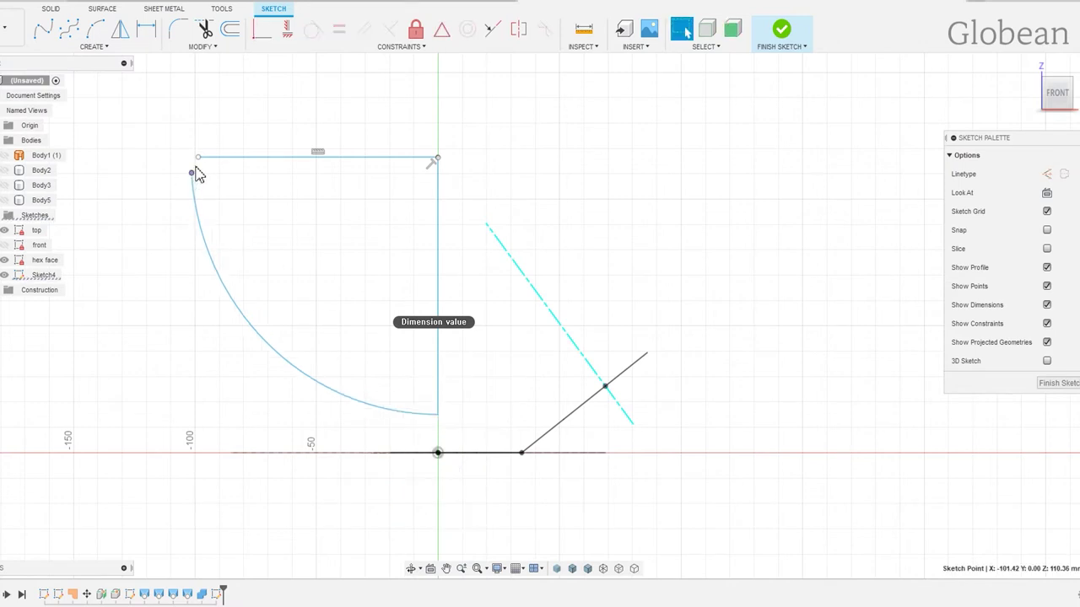
right_click(195, 173)
left_click(201, 278)
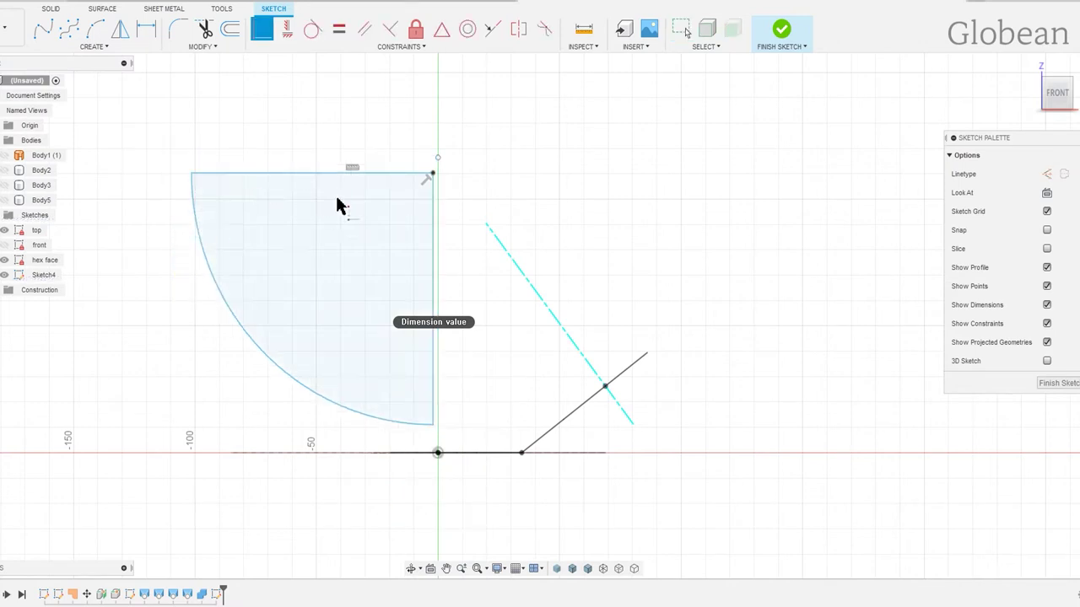
left_click_drag(433, 173, 438, 158)
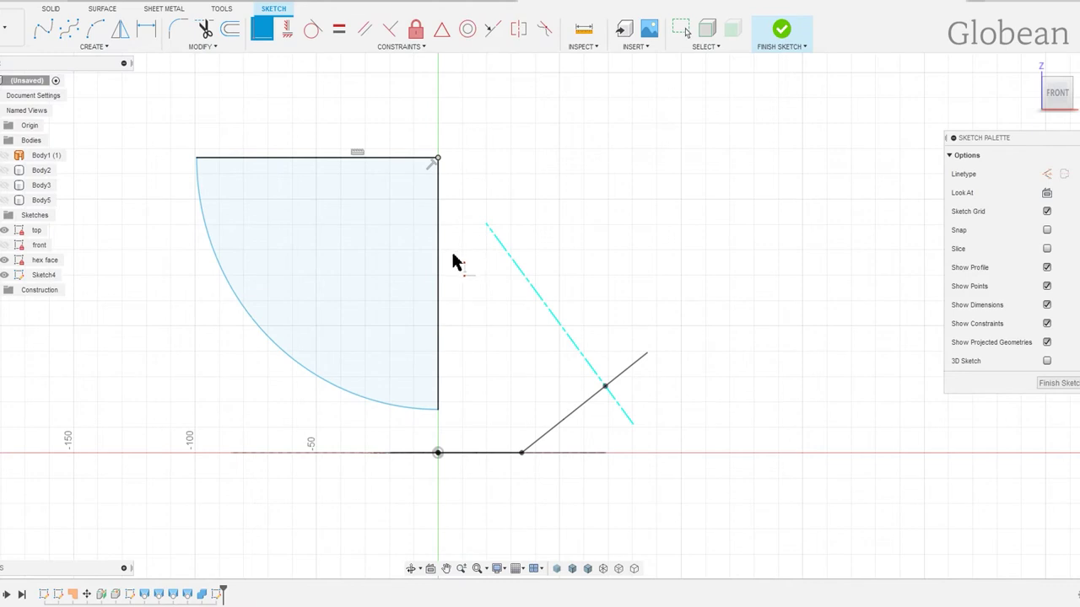
Make the two straight lines construction geometry and dimension the arc to radius 100.
left_click(366, 157)
left_click(438, 208)
key("x")
key("d")
left_click(285, 345)
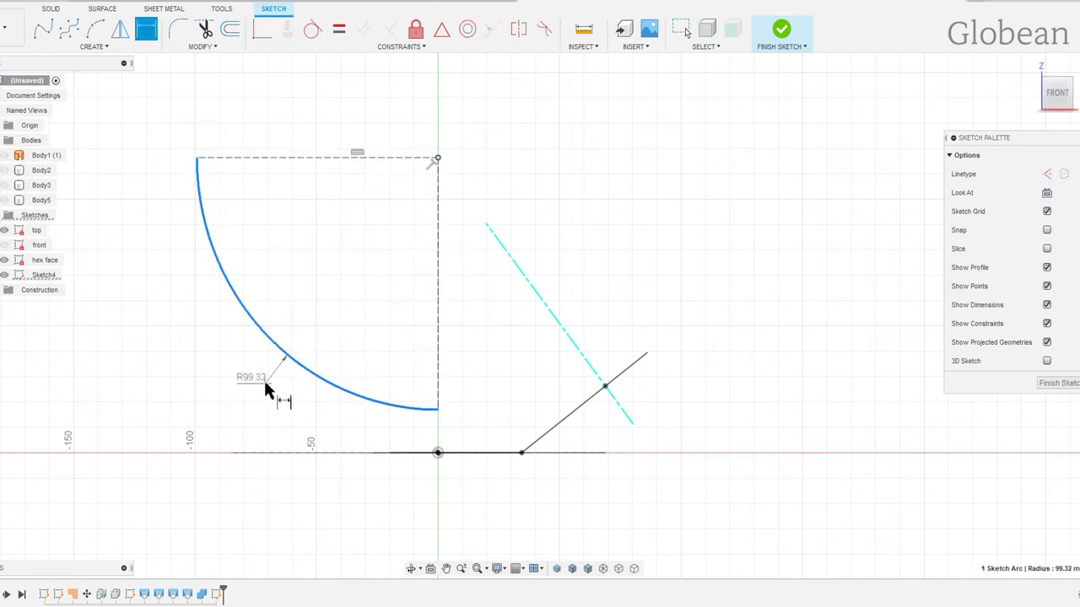
left_click(261, 370)
type("100")
key("Return")
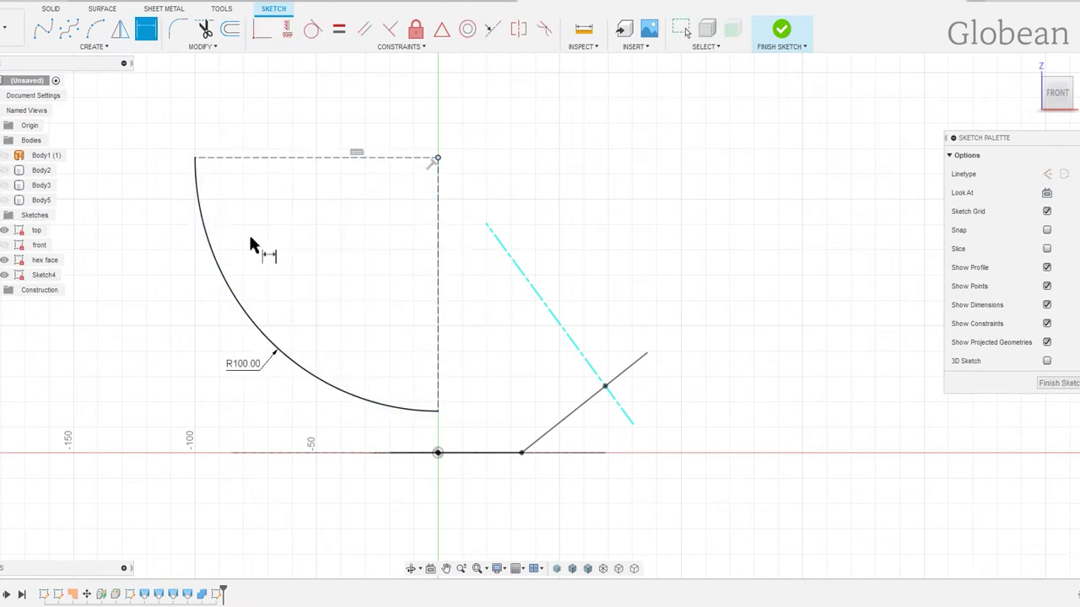
Offset the arc inward three times, starting with a 2 mm offset.
key("o")
left_click(239, 301)
key("Return")
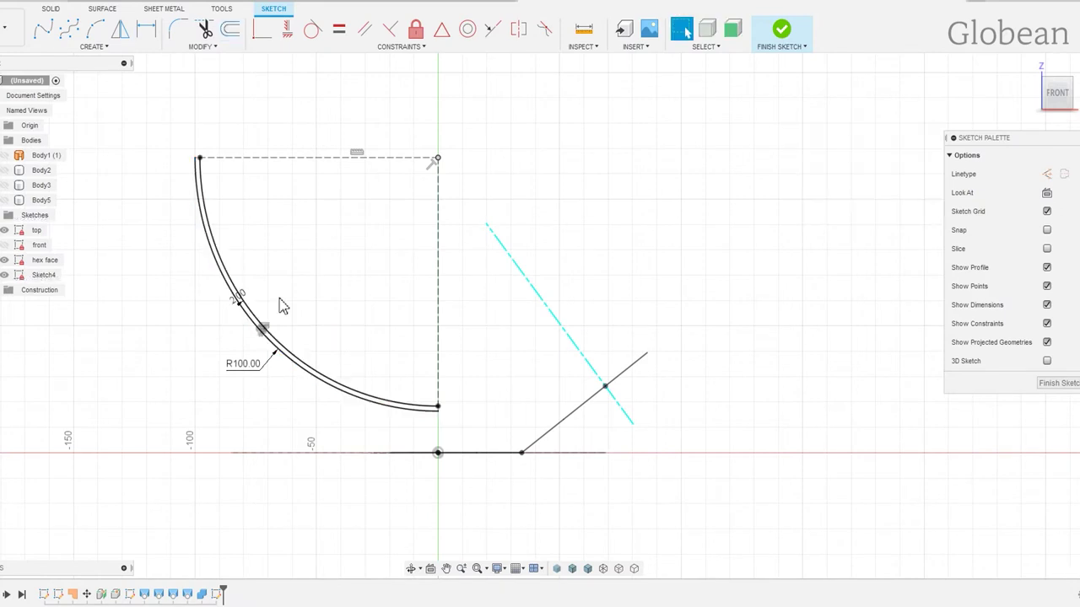
right_click(283, 307)
left_click(282, 258)
left_click(242, 304)
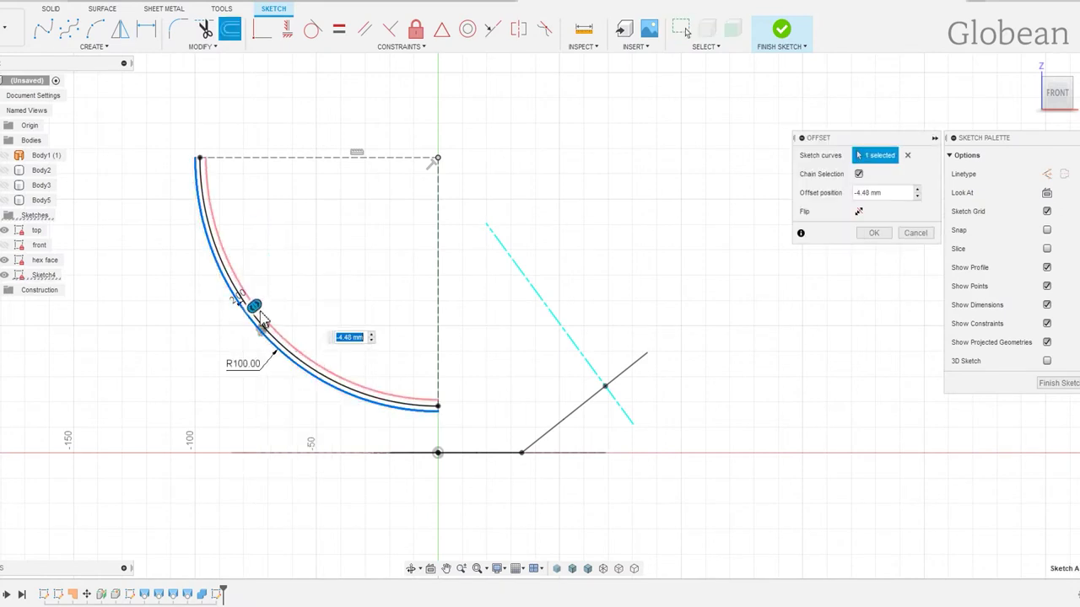
type("-4")
key("Return")
right_click(202, 330)
left_click(195, 292)
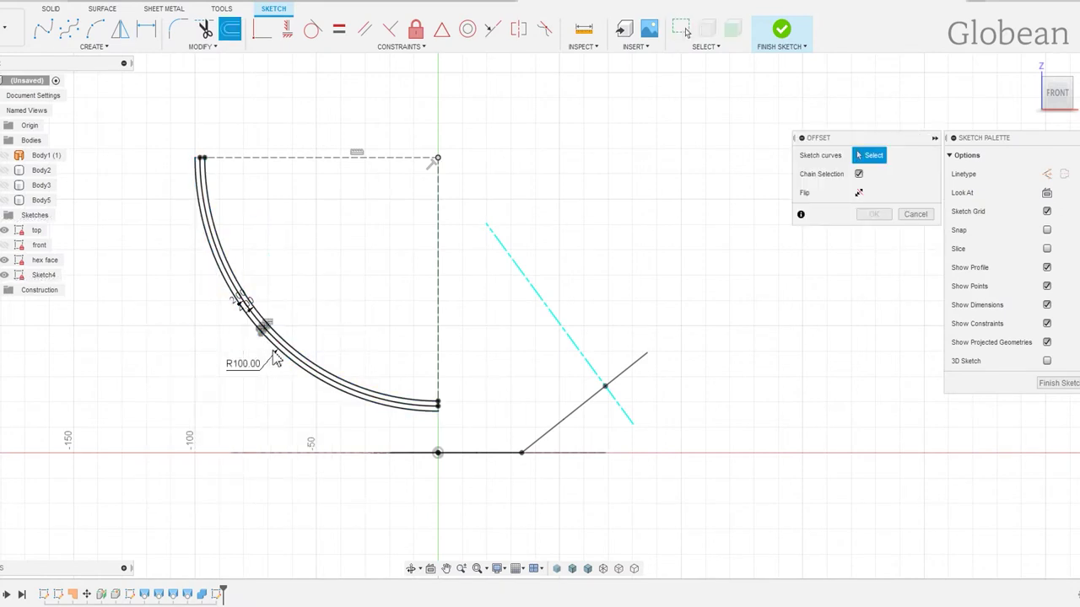
left_click(270, 344)
left_click_drag(272, 343, 282, 338)
type("-12")
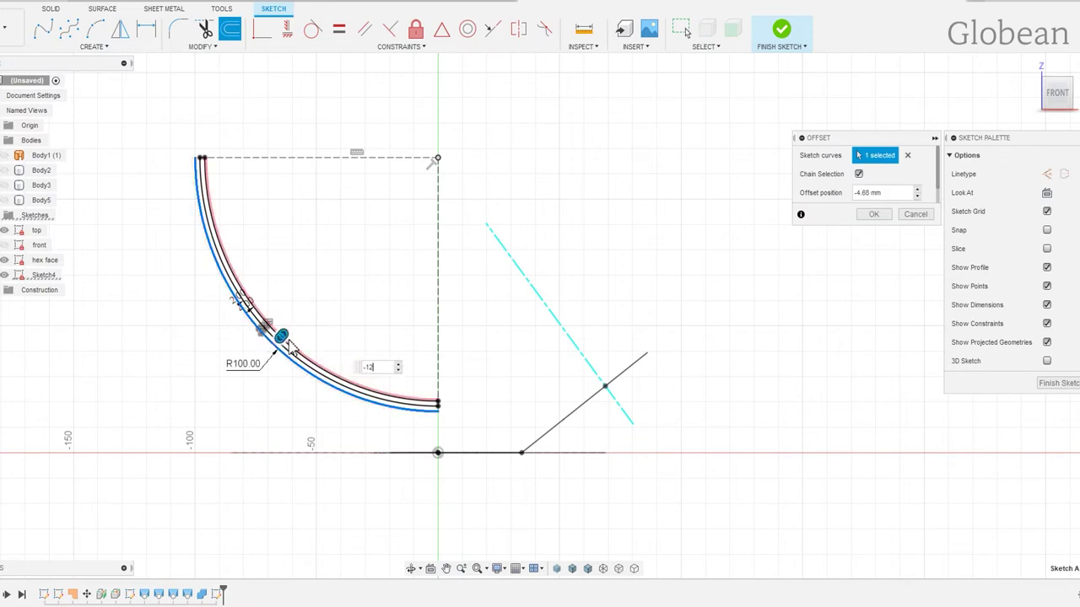
key("Return")
Turn the vertical and top construction lines back into normal lines.
left_click(432, 279)
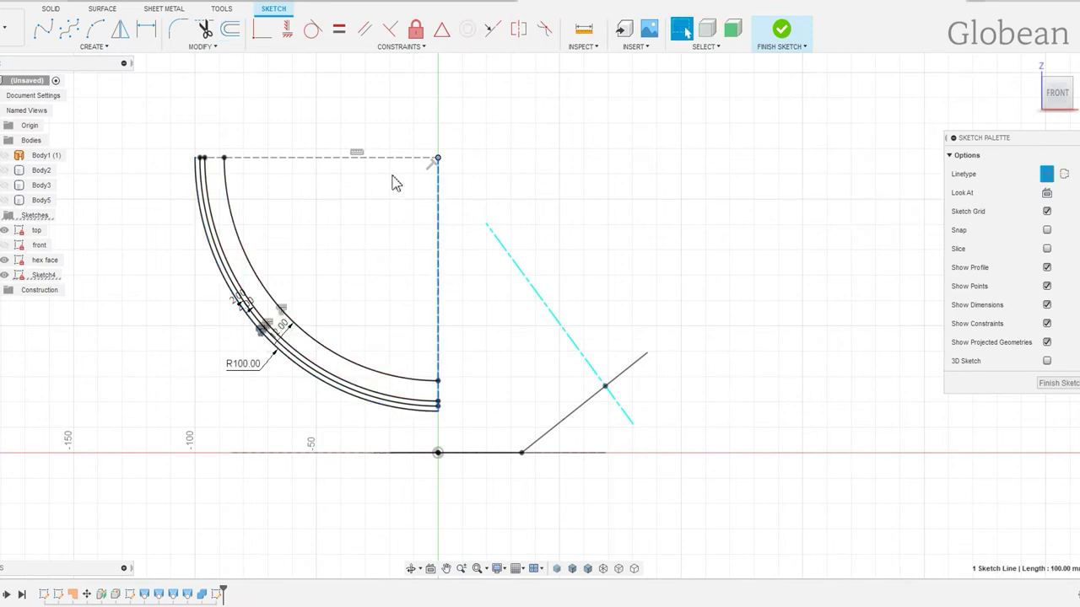
left_click(397, 159, "shift")
key("x")
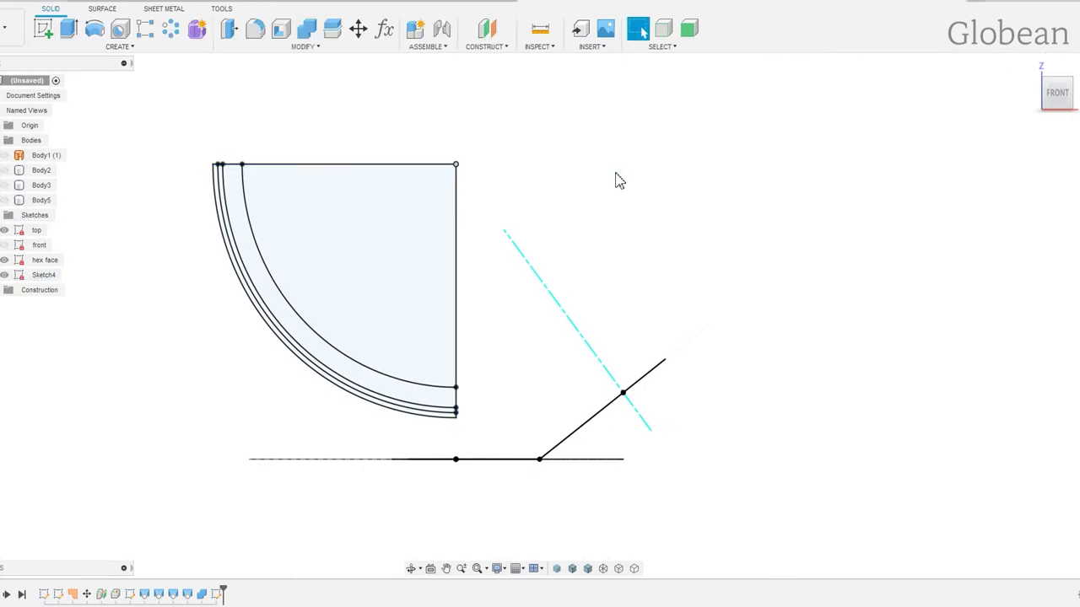
Show the cell bodies and revolve-cut the quarter-disc profile 360° around the vertical axis.
left_click(4, 200)
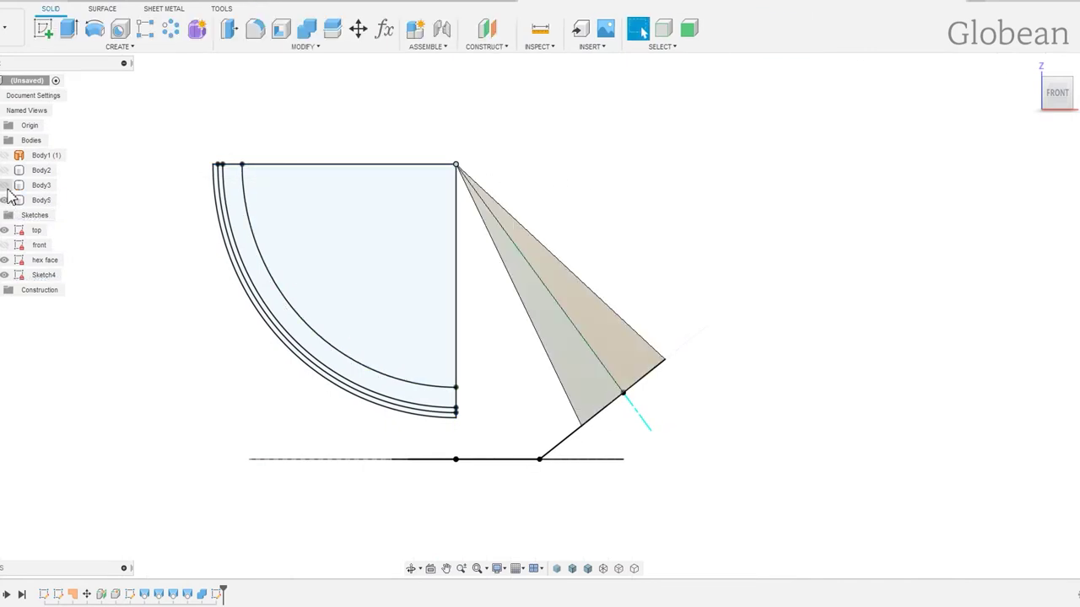
left_click(118, 47)
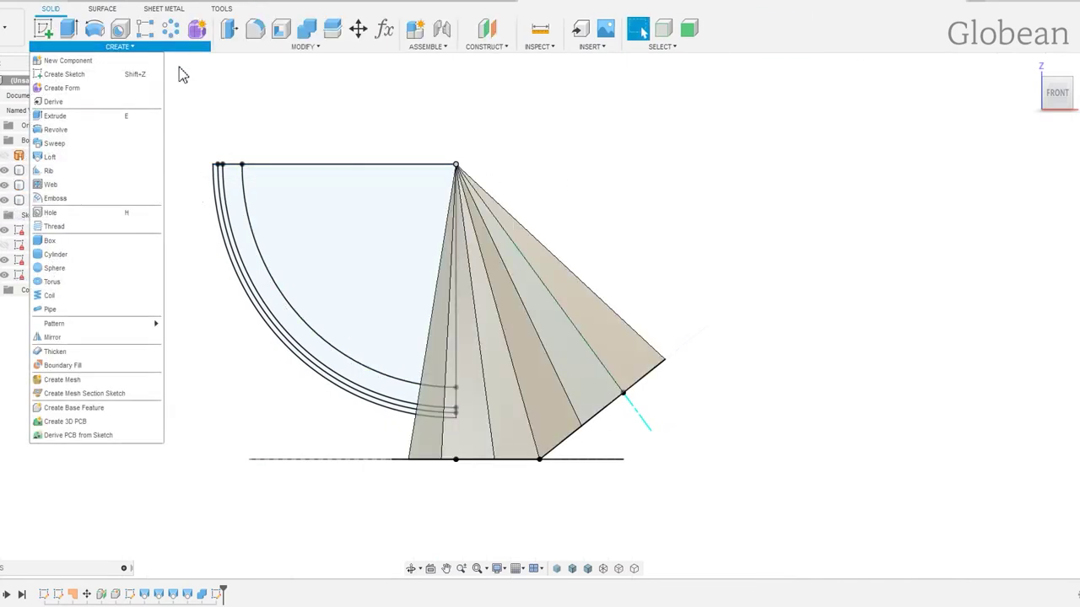
left_click(68, 121)
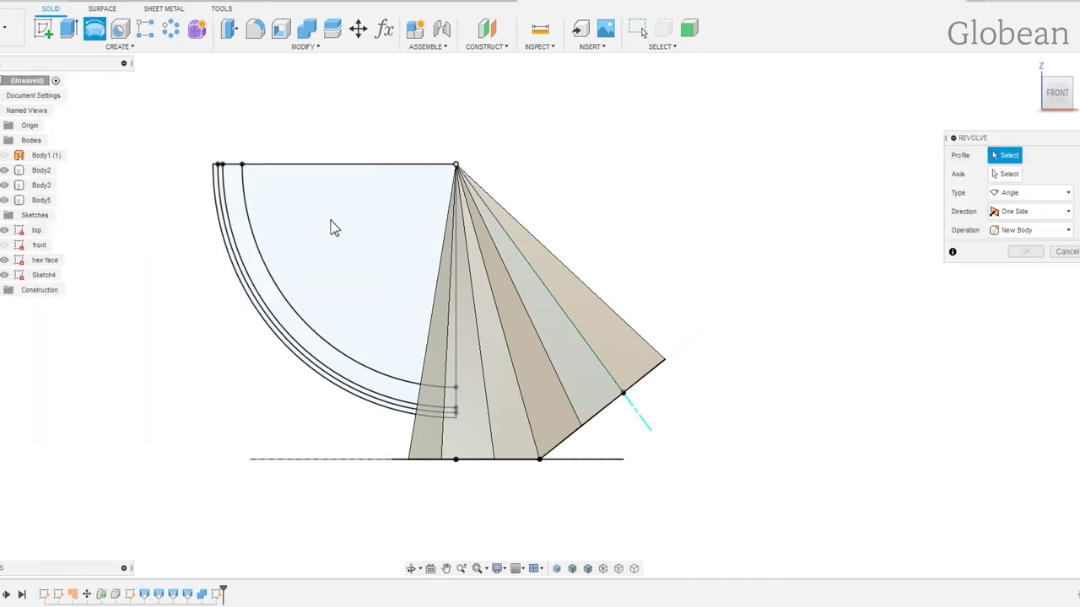
left_click(363, 229)
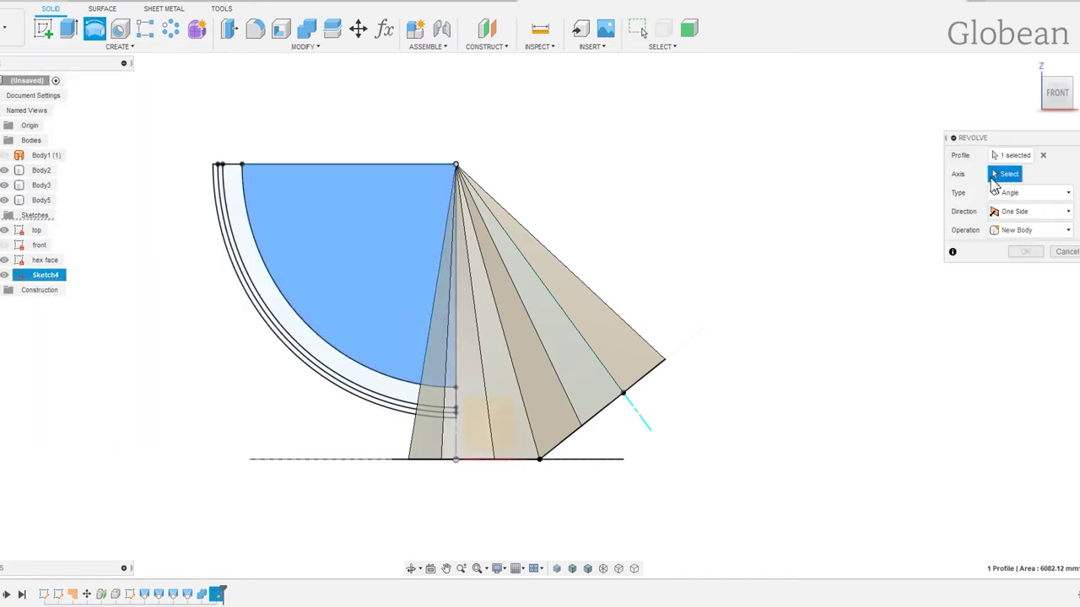
left_click(457, 433)
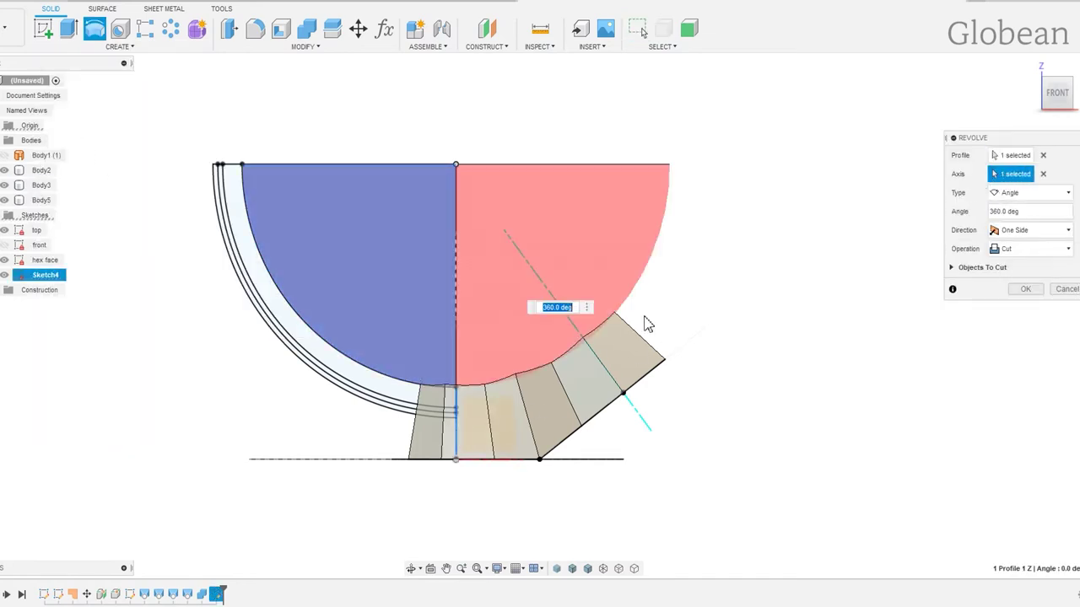
middle_click_drag(661, 315, 687, 313, "shift")
left_click(1025, 289)
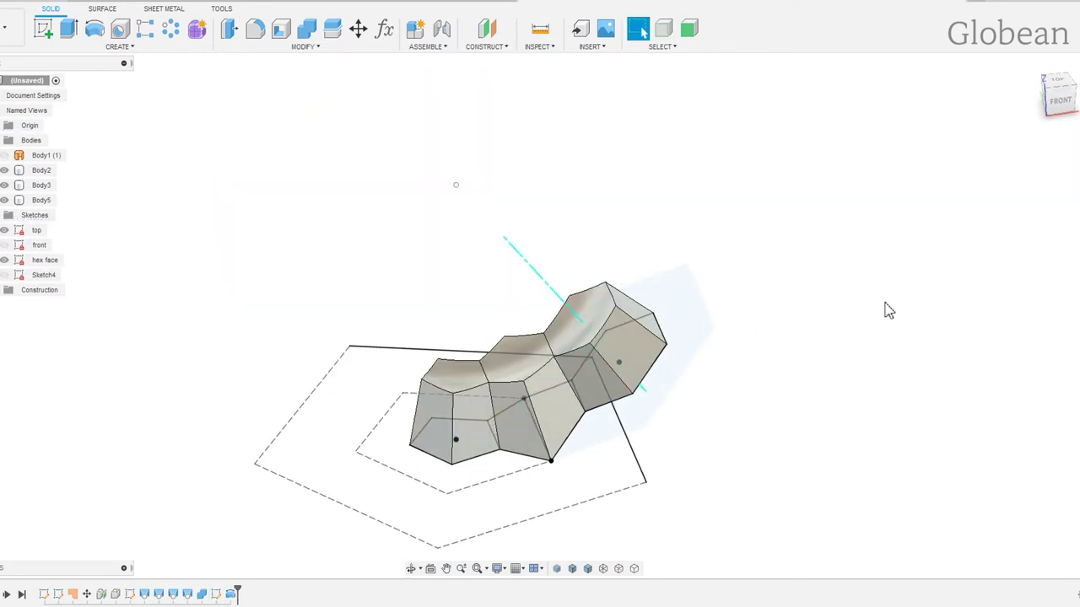
middle_click_drag(540, 342, 557, 337, "shift")
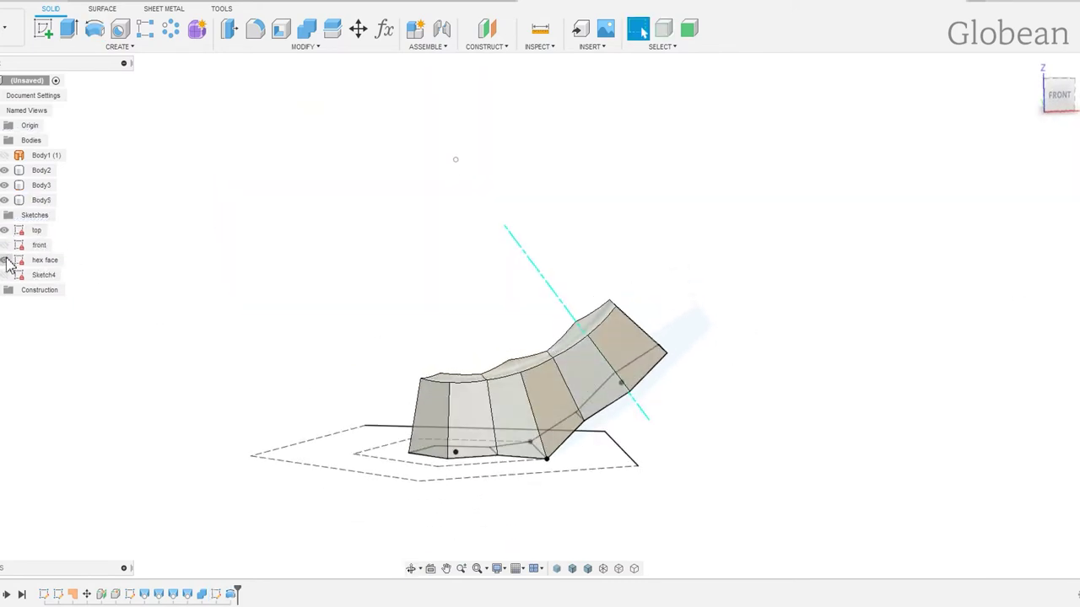
Revolve the thin arc band profiles around the vertical axis as an Intersect with the cells.
left_click(6, 275)
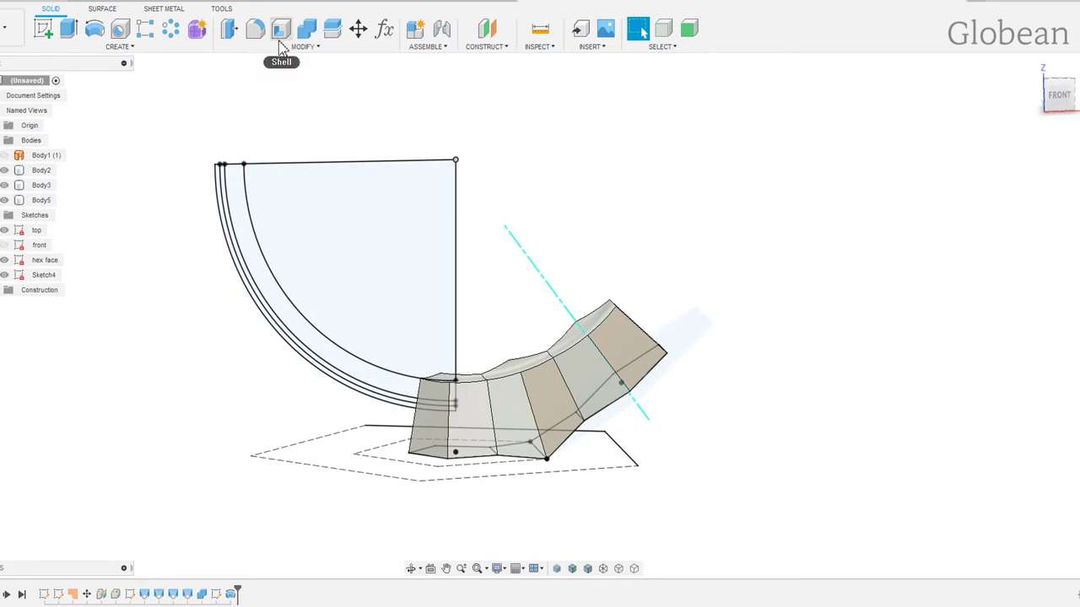
scroll(333, 302, "up", 2)
scroll(378, 428, "up", 2)
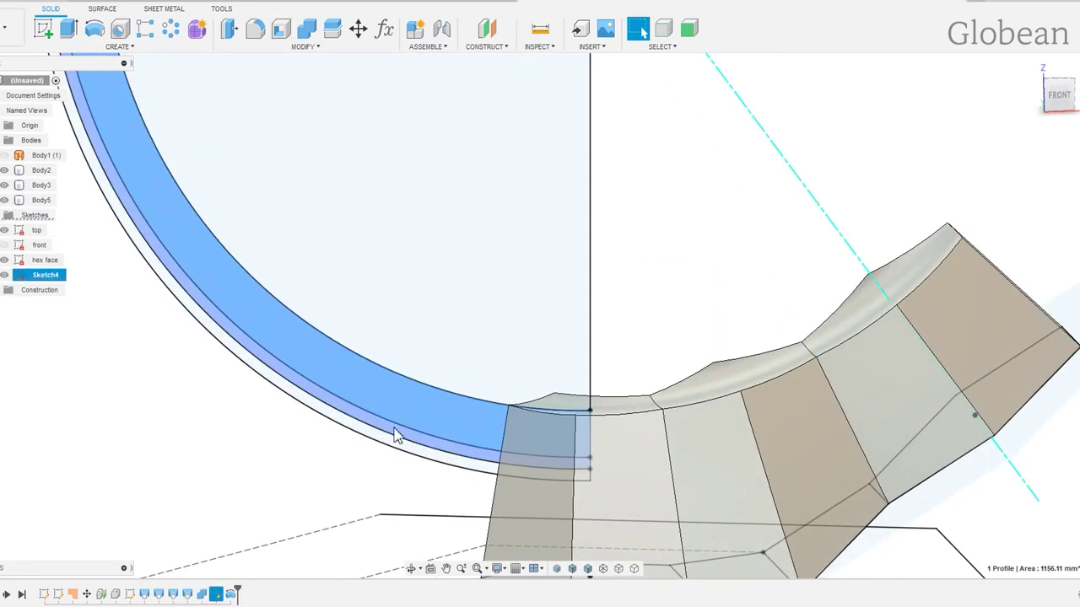
left_click(393, 444, "shift")
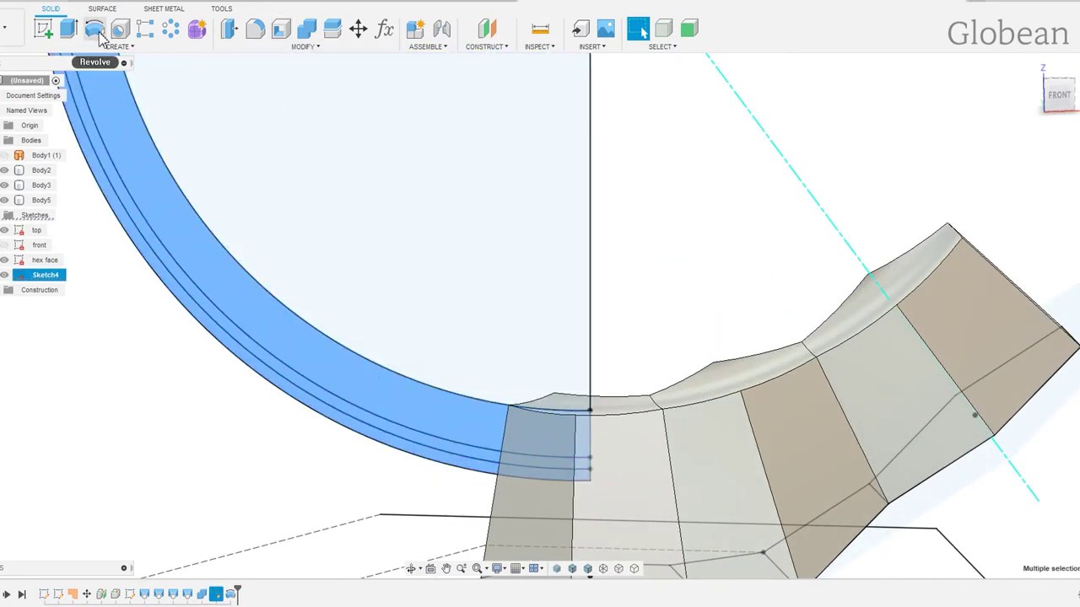
left_click(94, 28)
scroll(648, 297, "down", 2)
left_click(624, 410)
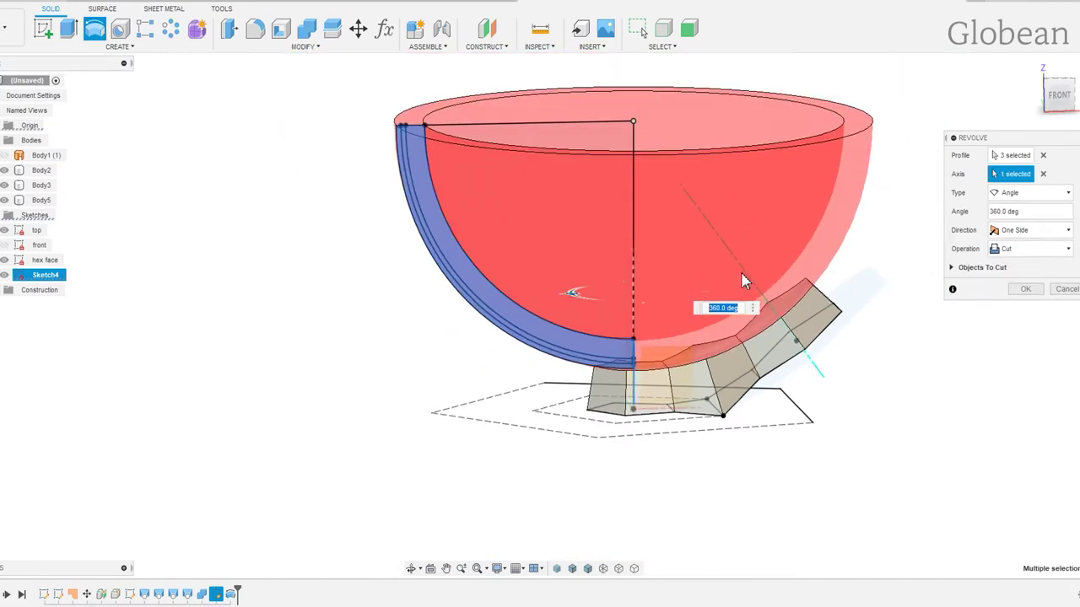
left_click(997, 252)
left_click(1013, 293)
left_click(1037, 294)
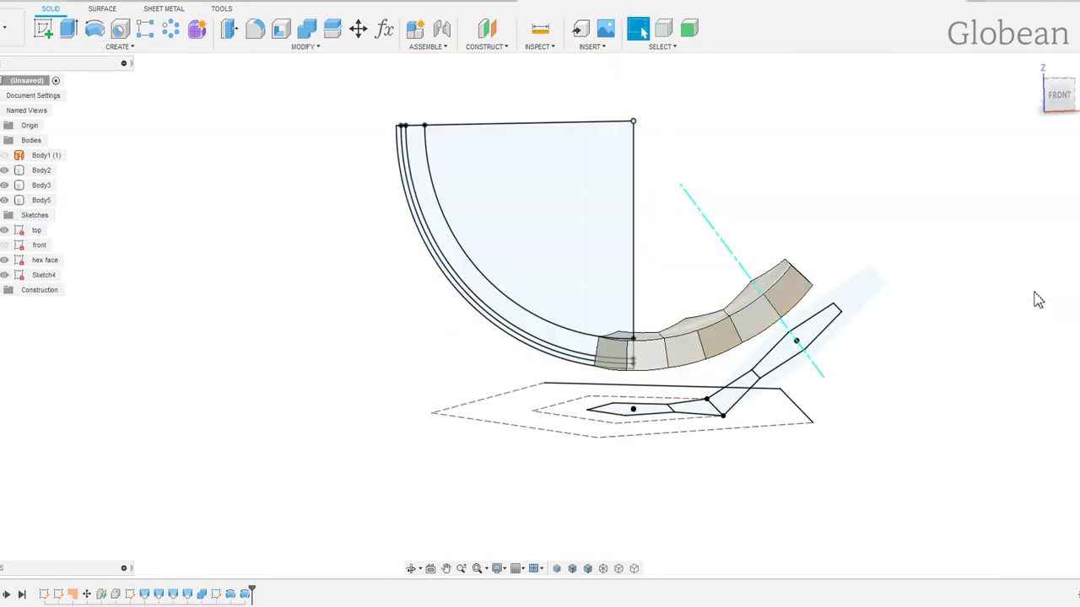
Surface-revolve the two offset arcs around the vertical axis to create the bowl shells Body6 and Body7.
left_click(102, 10)
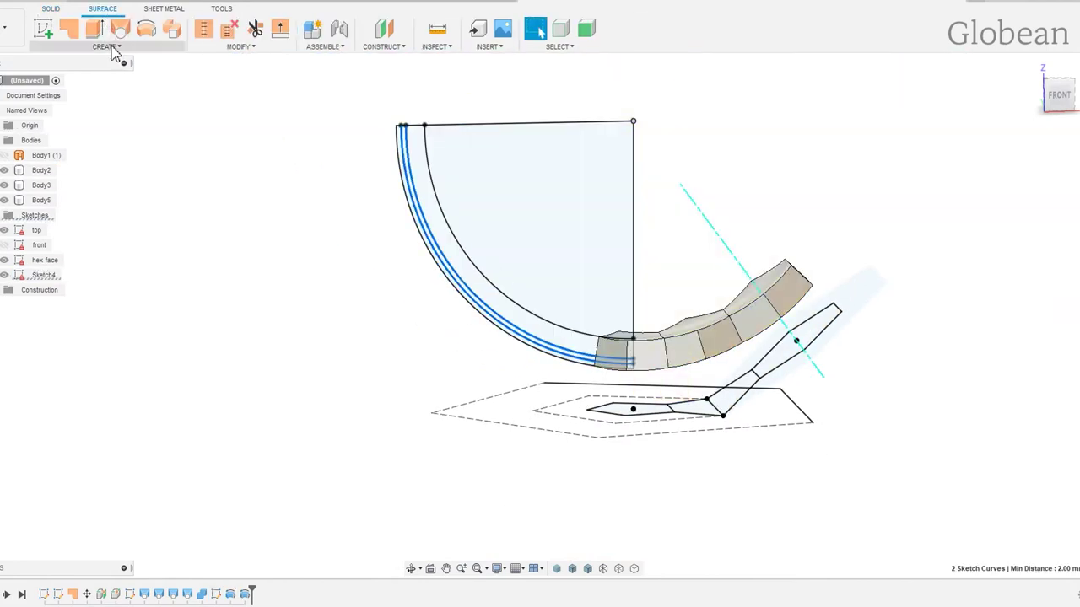
left_click(146, 29)
left_click(638, 398)
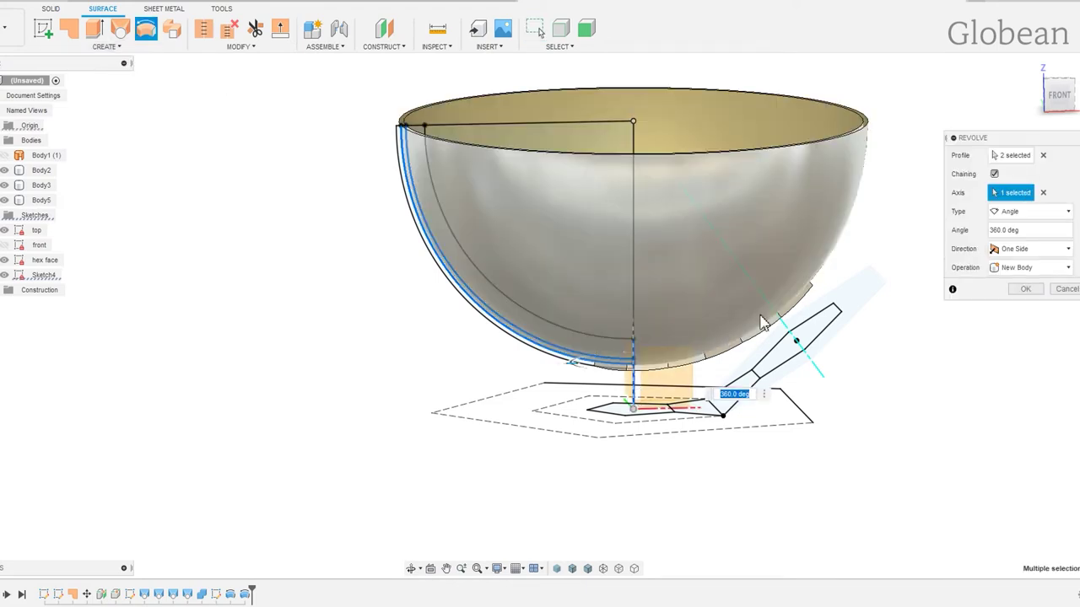
left_click(1025, 289)
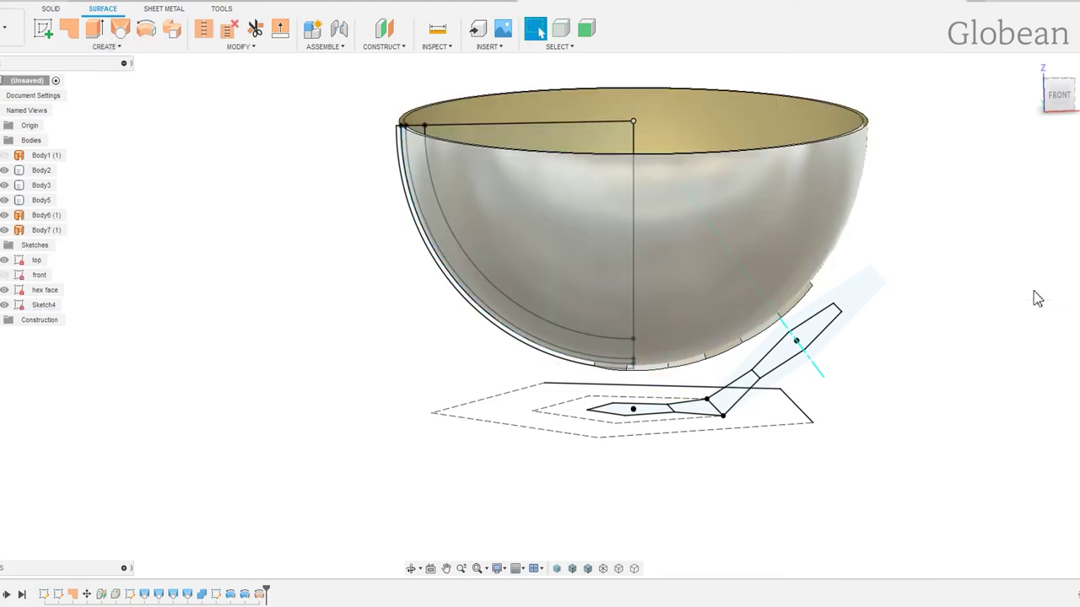
mouse_move(914, 245)
middle_mouse_down("shift")
mouse_move(883, 205)
mouse_move(869, 226)
middle_mouse_up("shift")
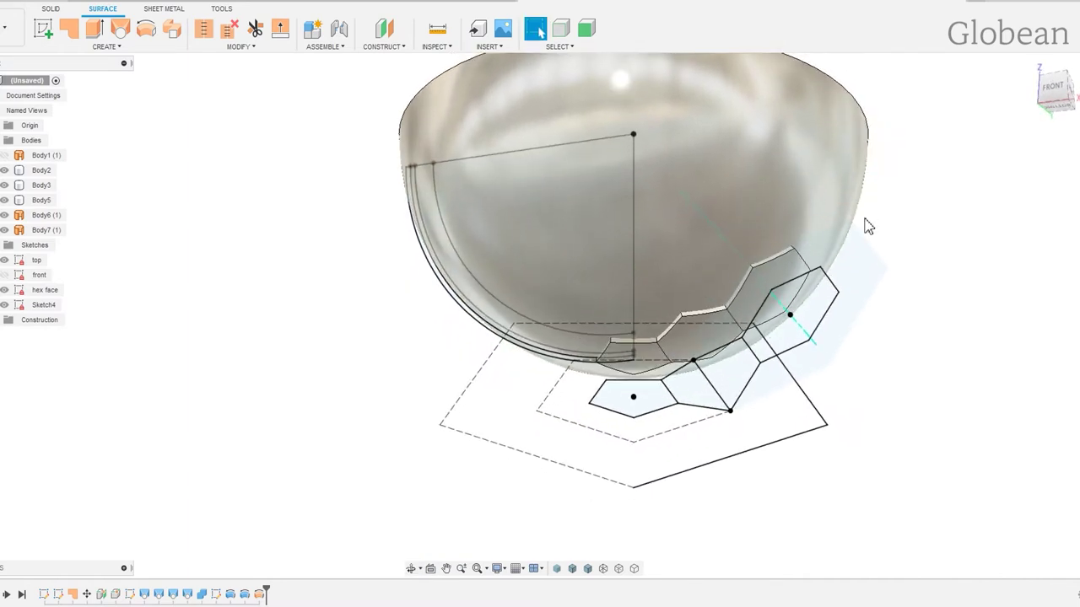
Hide the hex face sketch, Sketch4 and the top sketch outlines.
left_click(7, 291)
left_click(7, 305)
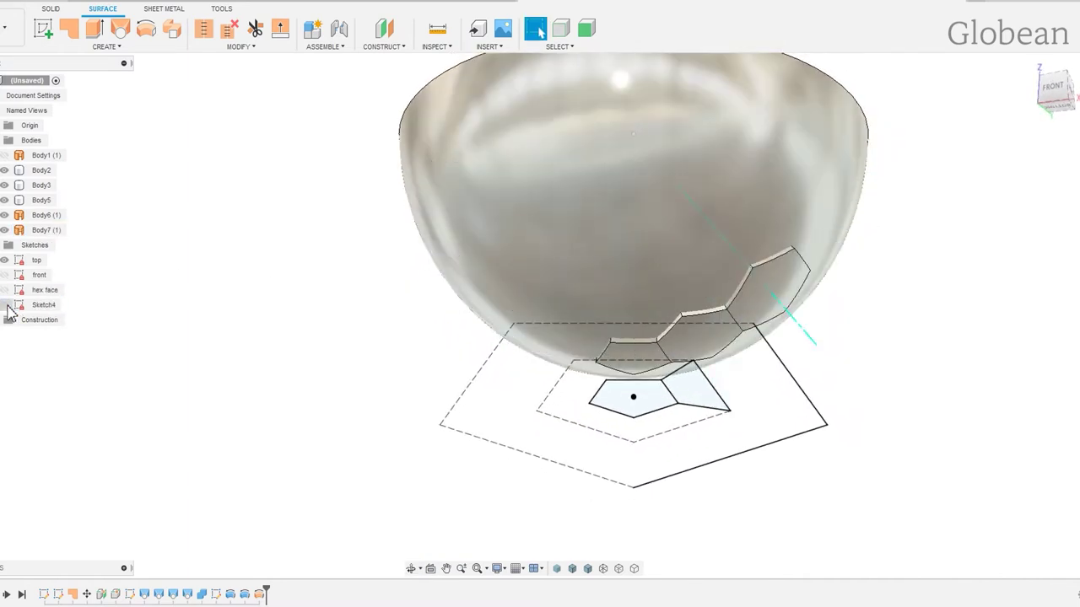
left_click(4, 261)
middle_click_drag(223, 291, 253, 321, "shift")
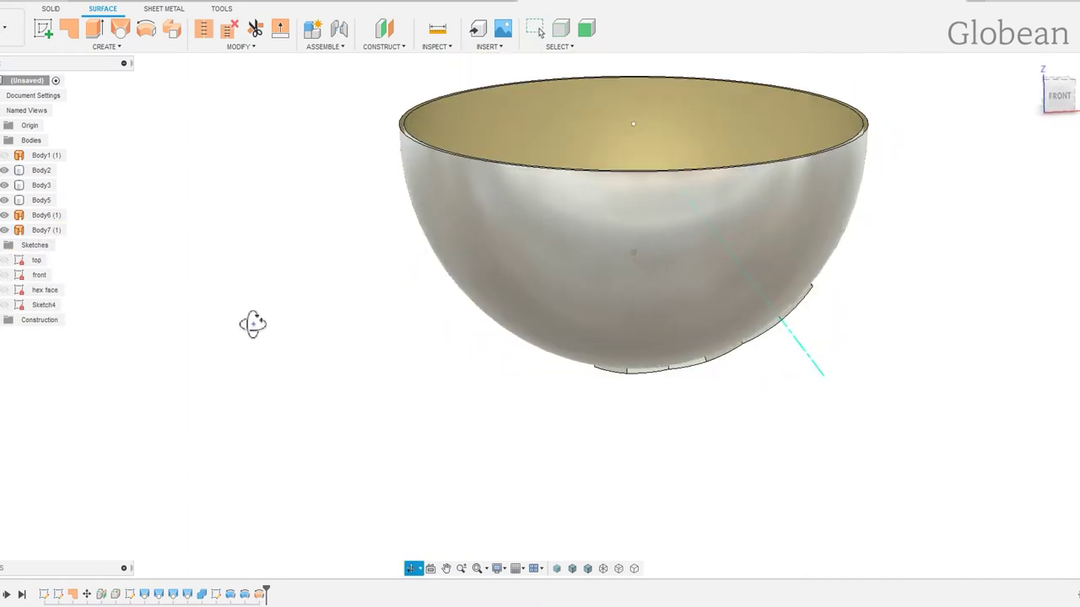
left_click(240, 47)
Split the three cell bodies using the bowl shells as the splitting tool.
left_click(232, 212)
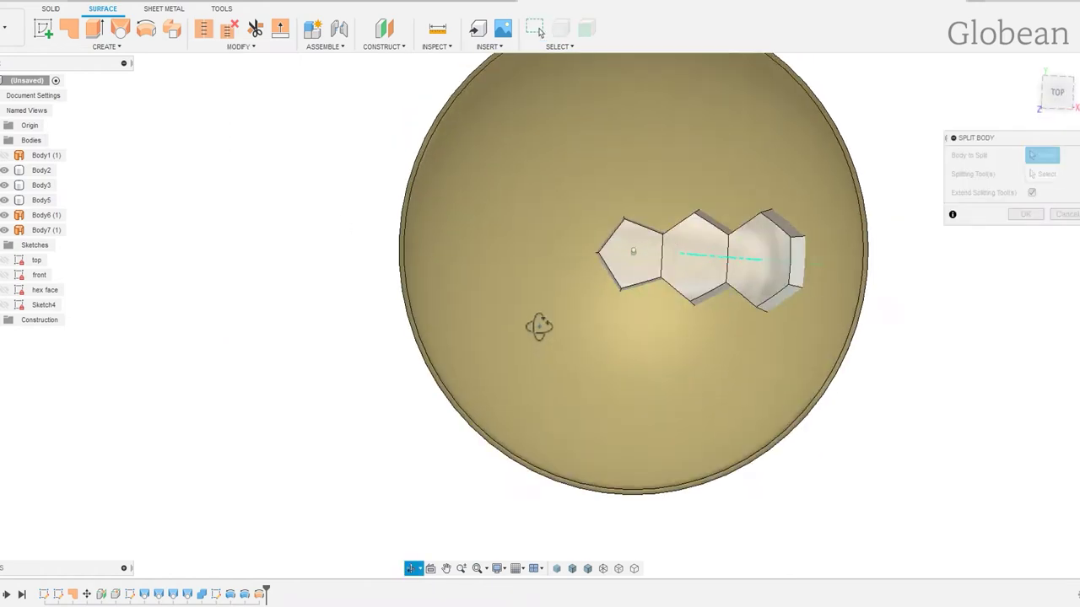
left_click(638, 285)
left_click(693, 270)
left_click(763, 253)
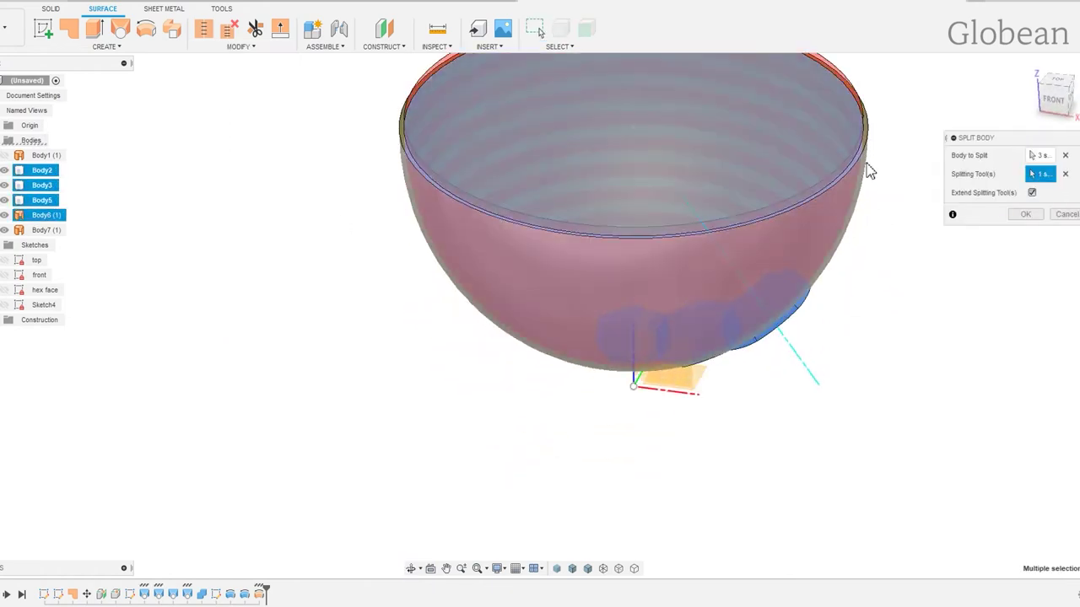
left_click(1025, 214)
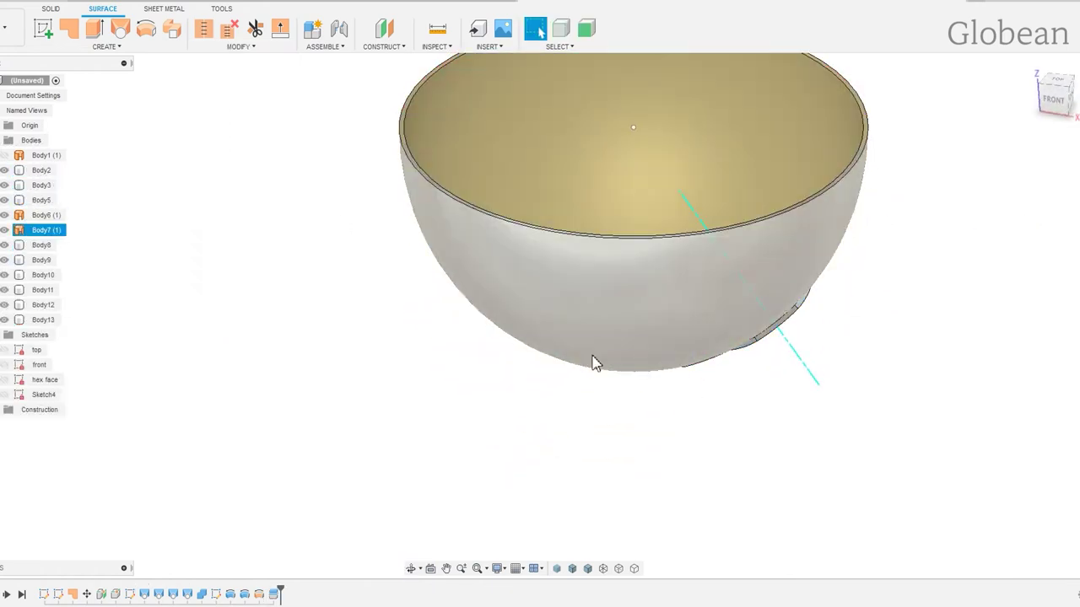
Delete the Body6 and Body7 bowl shells.
left_click(45, 215)
left_click(46, 230, "shift")
right_click(44, 230)
left_click(77, 419)
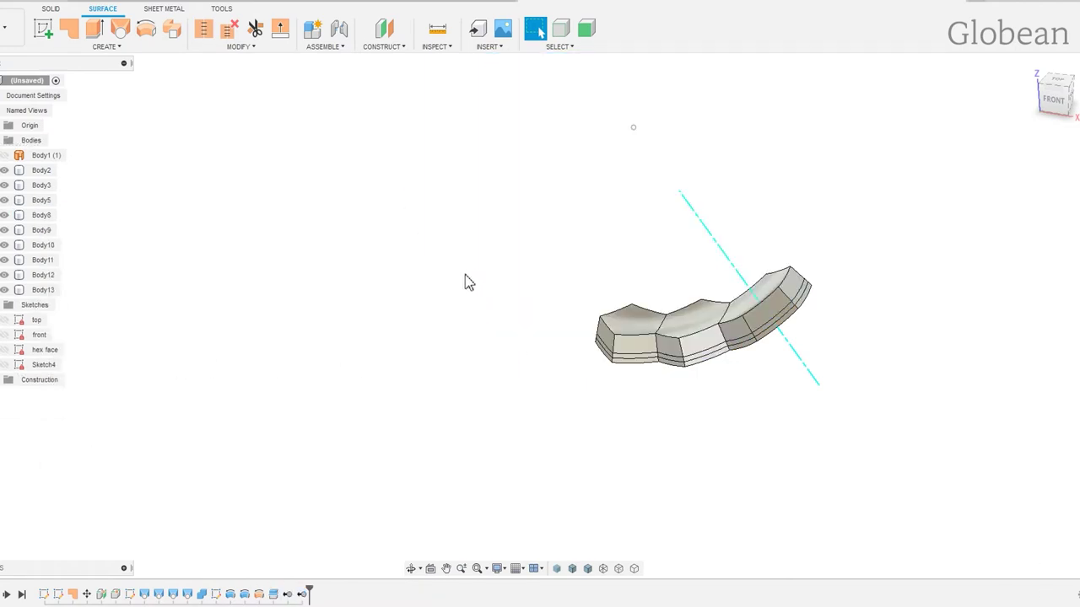
Isolate the inner curved pieces Body9, Body11 and Body13.
left_click(559, 46)
mouse_move(609, 141)
left_click(679, 135)
middle_click_drag(685, 388, 706, 282, "shift")
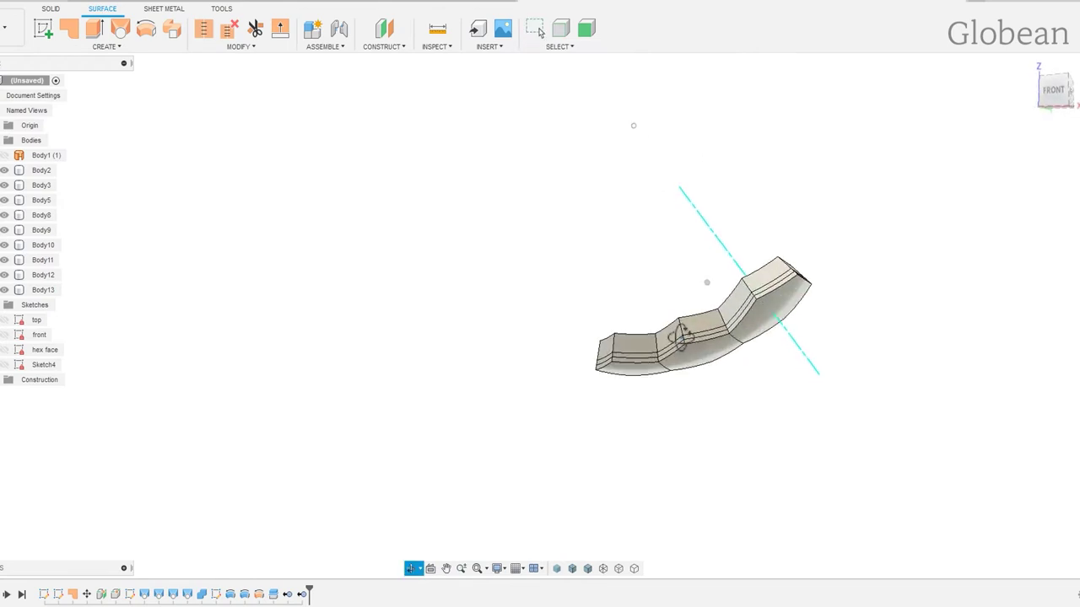
scroll(706, 281, "up", 5)
left_click(387, 406)
left_click(682, 309, "ctrl")
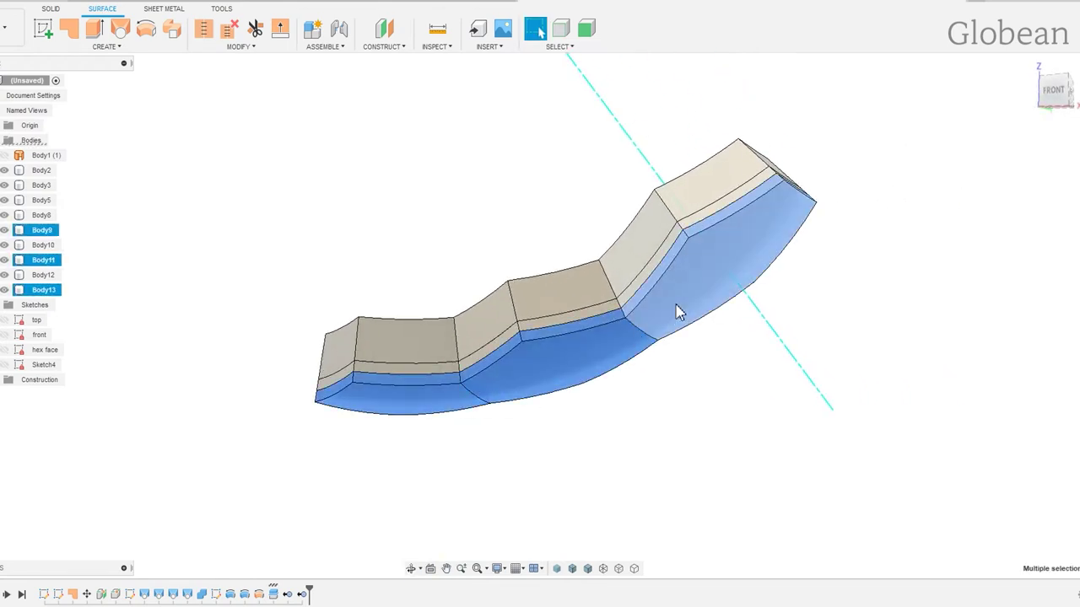
right_click(681, 309)
left_click(669, 521)
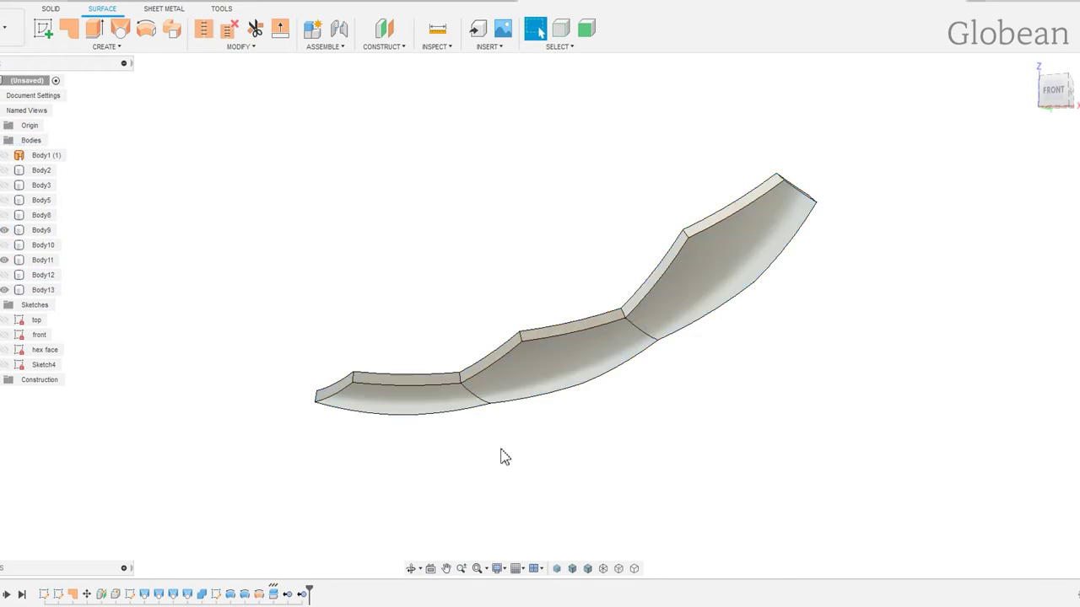
left_click(51, 8)
left_click(281, 28)
Shell the thin layer's three pieces, opening their faces on both sides.
middle_click_drag(303, 65, 424, 403, "shift")
left_click(424, 402)
left_click(548, 354)
left_click(694, 309)
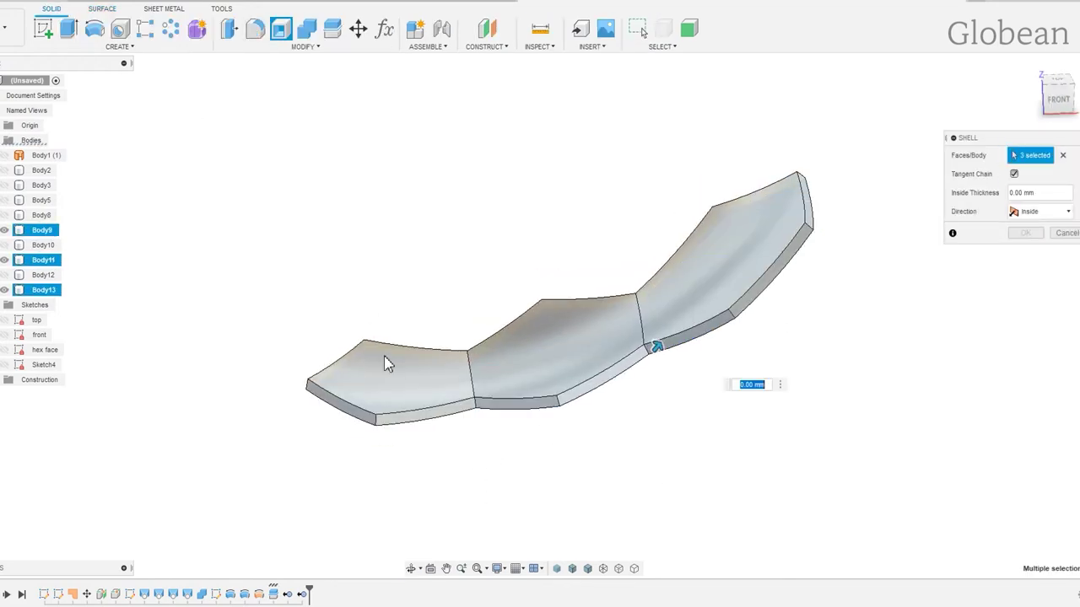
left_click(386, 363)
left_click(587, 337)
type("1")
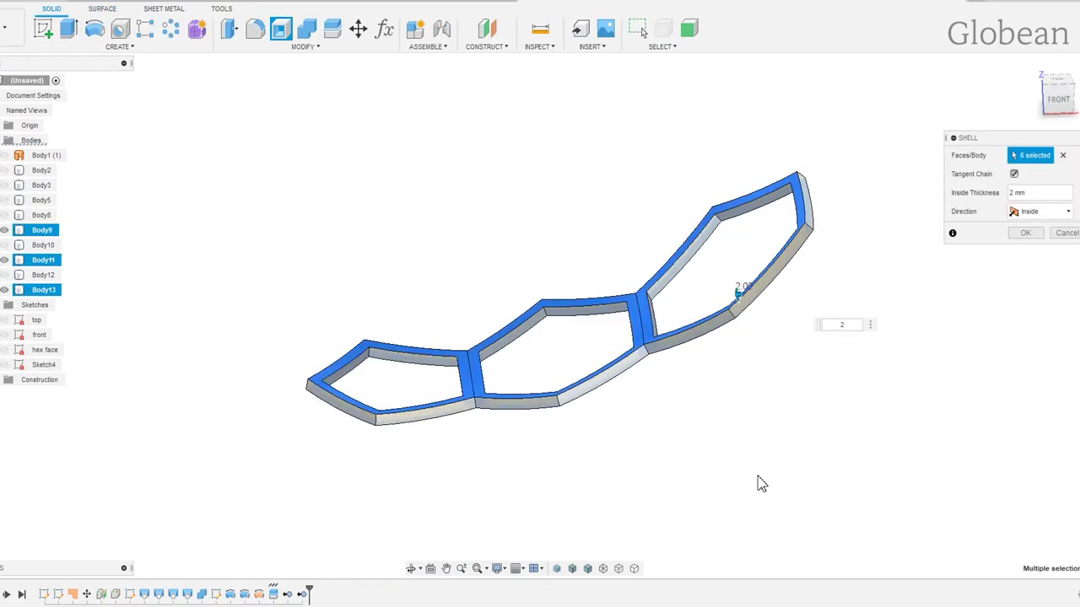
key("Return")
Show all bodies, then isolate the middle-layer pieces Body8, Body10 and Body12.
right_click(582, 420)
left_click(578, 536)
left_click(397, 395)
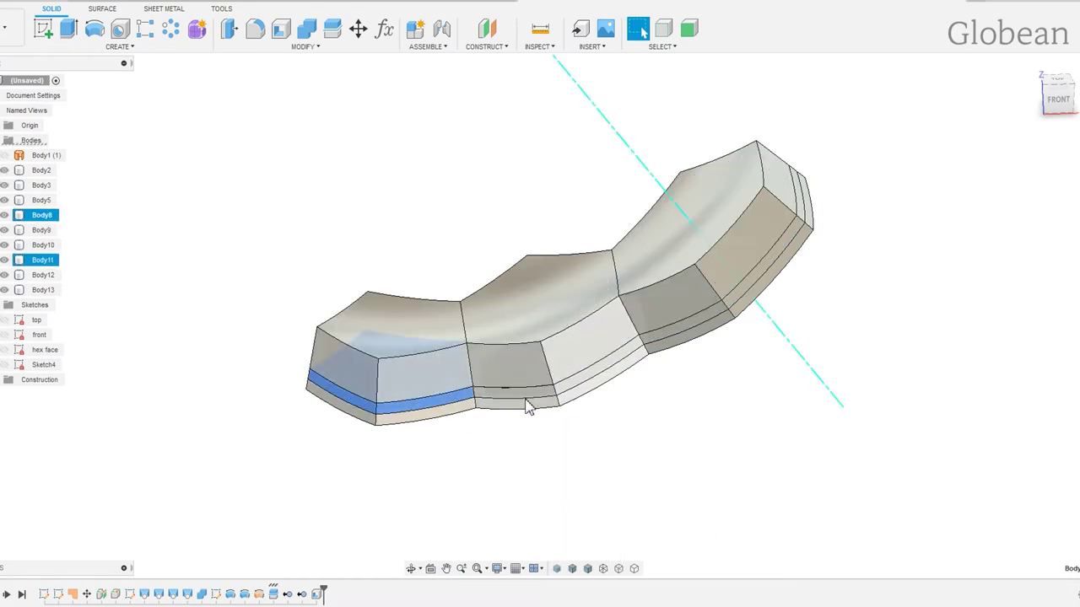
left_click(526, 405, "ctrl")
left_click(682, 328, "ctrl")
right_click(681, 330)
left_click(663, 536)
left_click(400, 465)
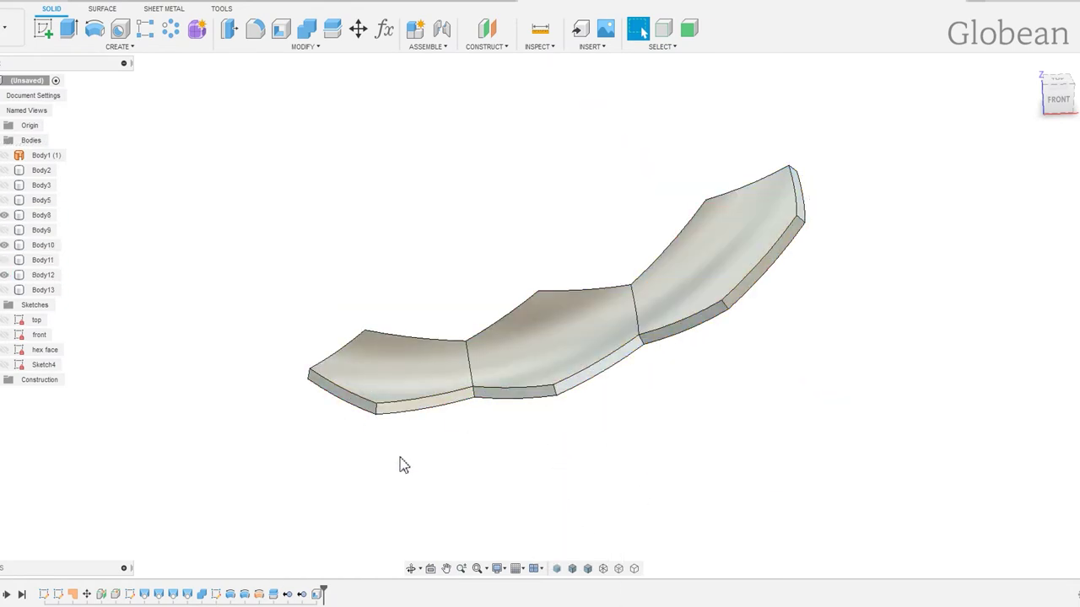
middle_click_drag(436, 475, 335, 264, "shift")
Shell the three middle-layer pieces, opening their top faces.
key("Return")
middle_click_drag(429, 427, 456, 384, "shift")
left_click(456, 384)
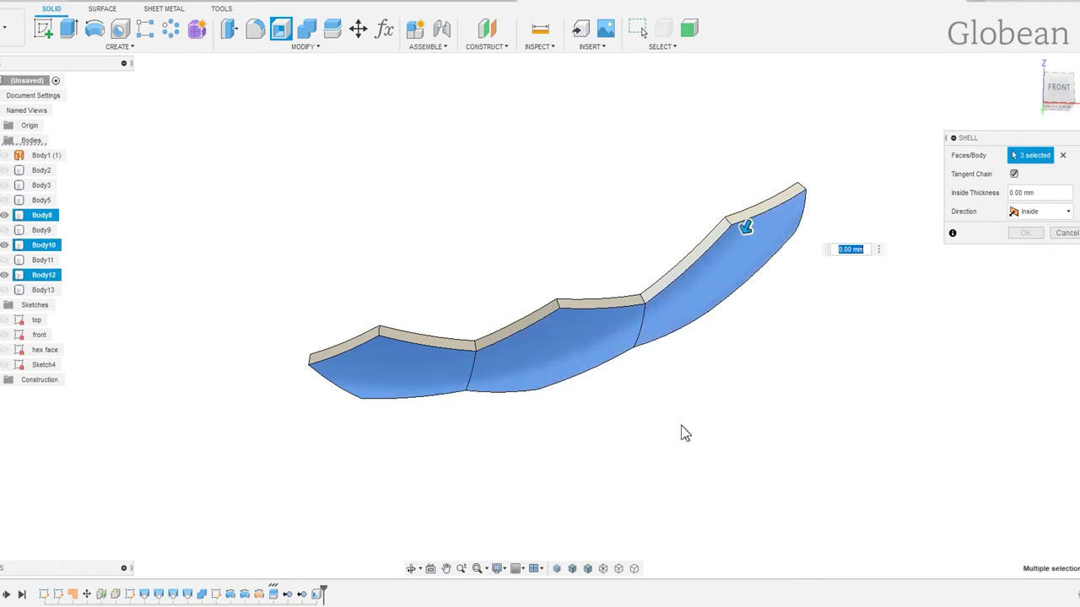
middle_click_drag(682, 434, 583, 327, "shift")
left_click(583, 328)
left_click(682, 292)
key("Return")
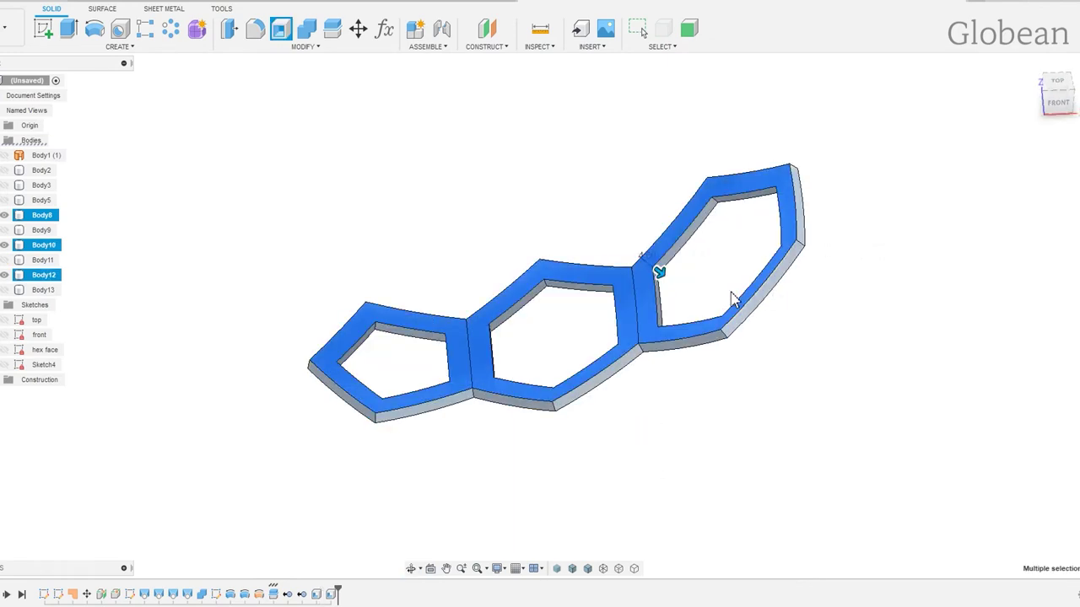
Unhide all bodies and shell the outer layer of the pentagon and two hexagon cells at 6 mm.
left_click(653, 424)
right_click(352, 115)
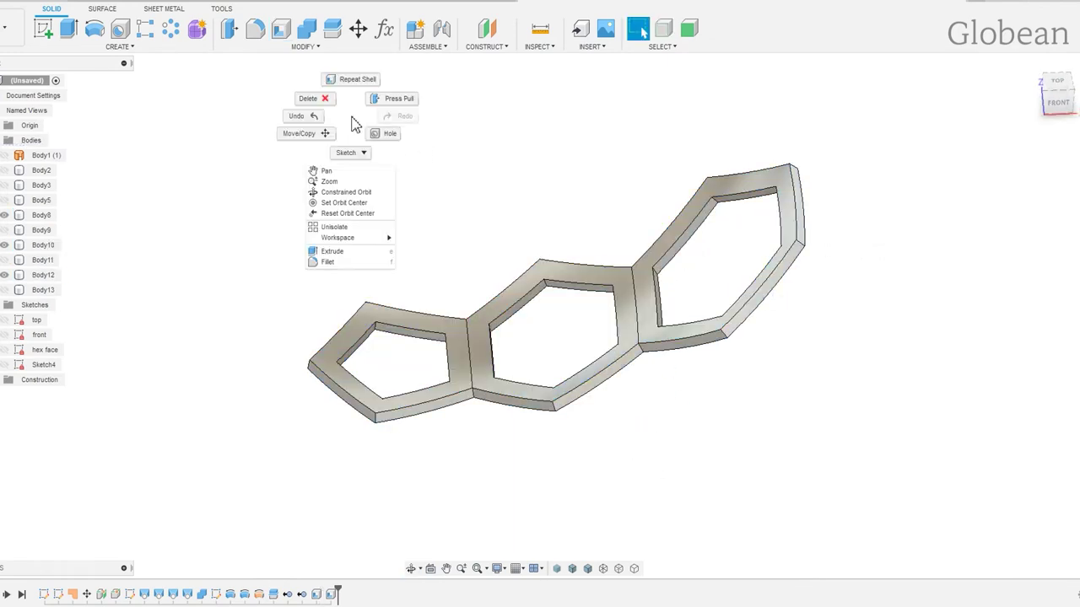
left_click(365, 228)
middle_click_drag(482, 385, 453, 347, "shift")
left_click(281, 29)
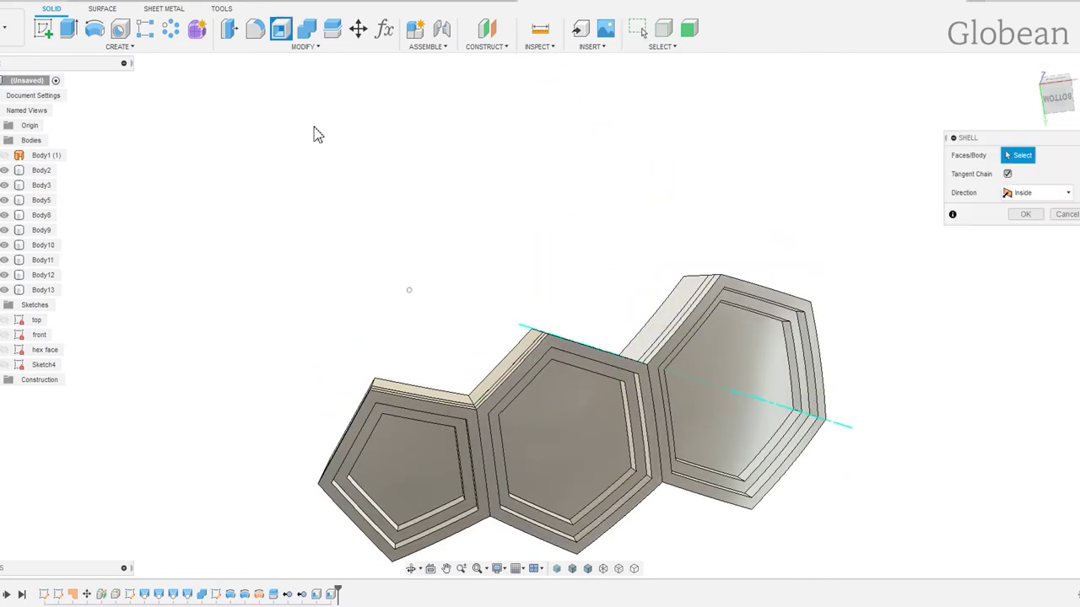
middle_click_drag(404, 472, 371, 342)
left_click(376, 337)
left_click(536, 308)
left_click(716, 284)
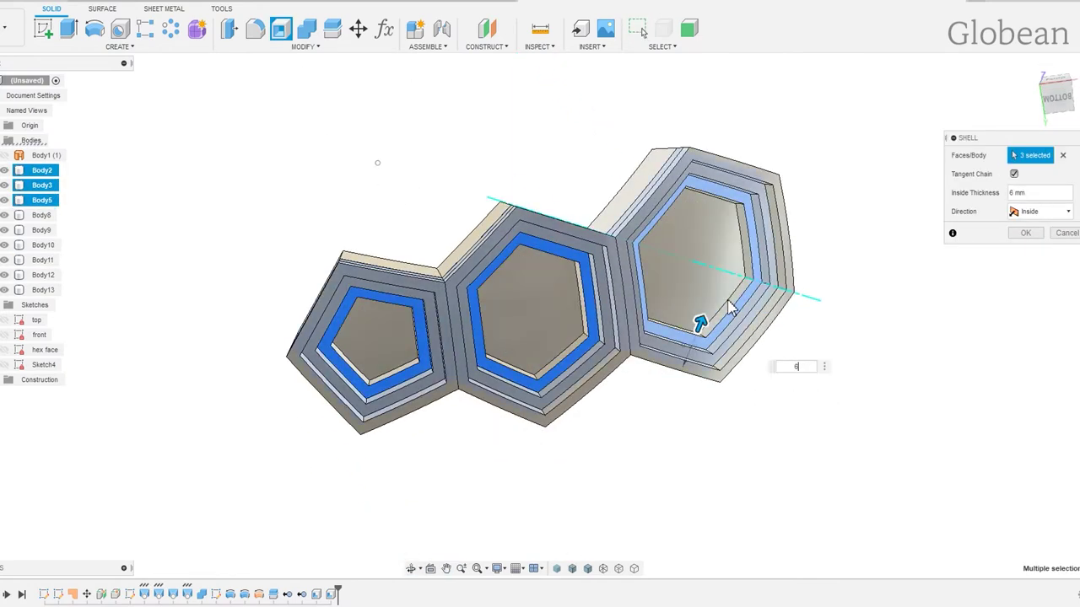
middle_click_drag(731, 308, 650, 267, "shift")
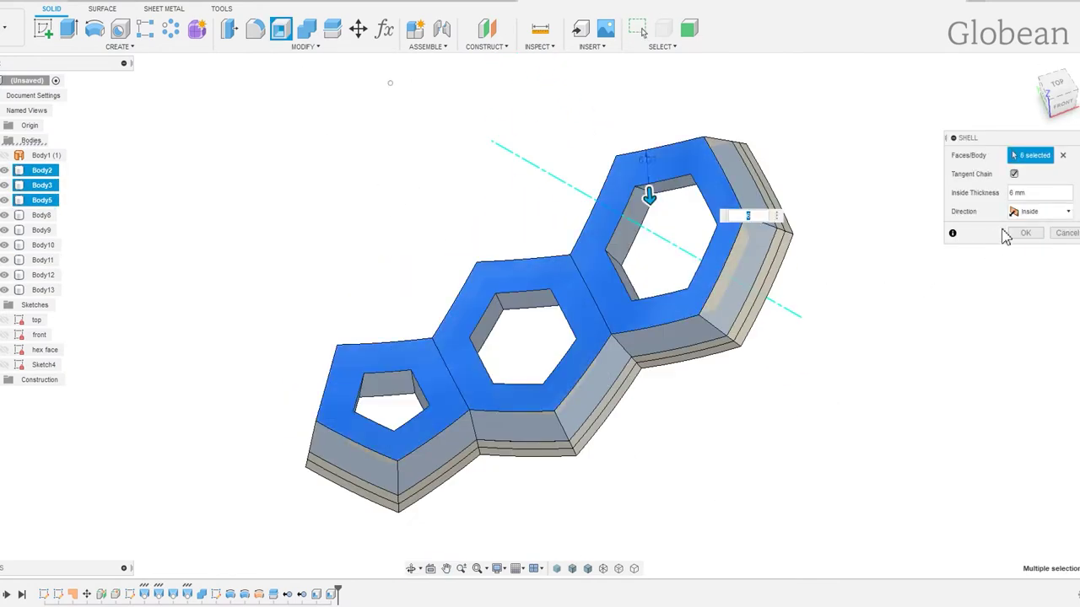
left_click(1026, 233)
Join the first cell's stacked layers into Body9 with Combine.
mouse_move(810, 404)
middle_mouse_down("shift")
mouse_move(754, 241)
mouse_move(604, 426)
mouse_move(520, 339)
middle_mouse_up("shift")
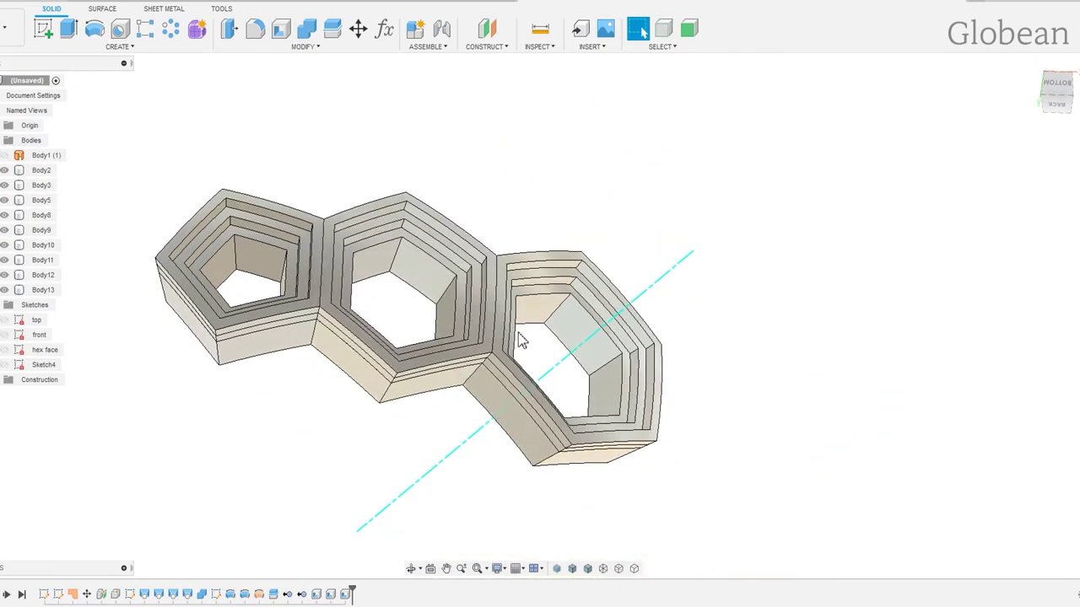
left_click(306, 31)
middle_click_drag(296, 277, 284, 203, "shift")
left_click(285, 203)
left_click(284, 236)
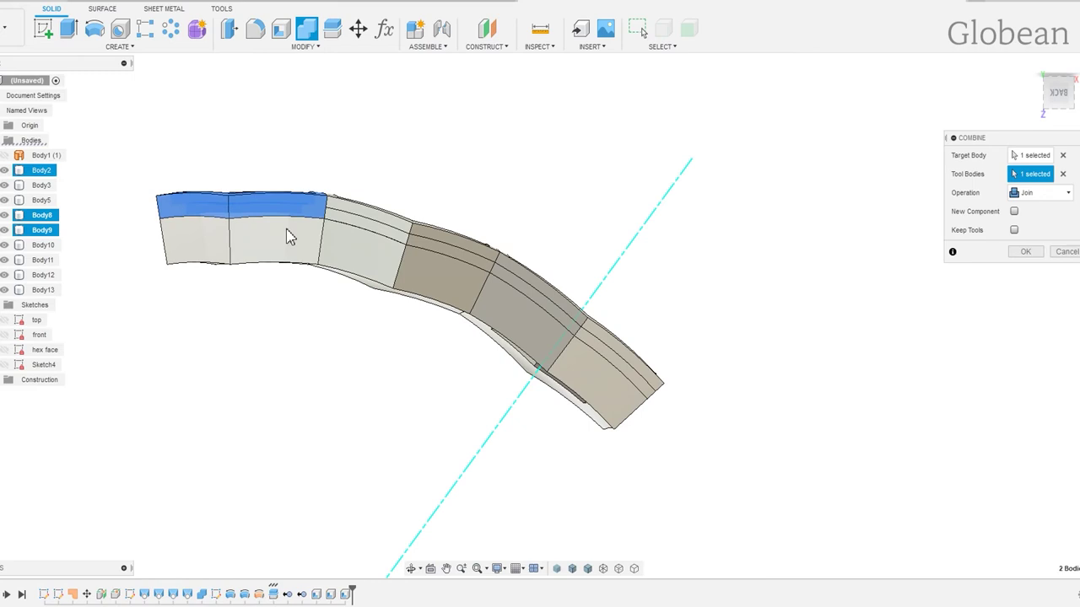
left_click(1026, 253)
Join the second cell's layers into a single body, Body11.
right_click(498, 226)
left_click(502, 186)
left_click(448, 247)
left_click(448, 257)
left_click(372, 245)
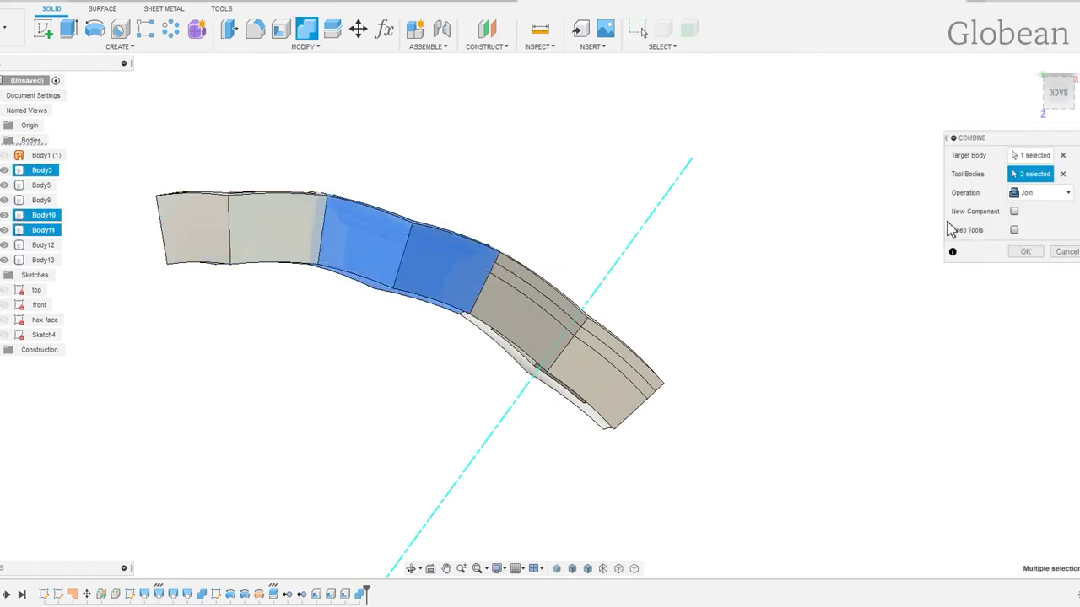
left_click(1026, 252)
Join the third cell's layers into Body13.
right_click(551, 335)
left_click(551, 294)
left_click(545, 313)
left_click(530, 330)
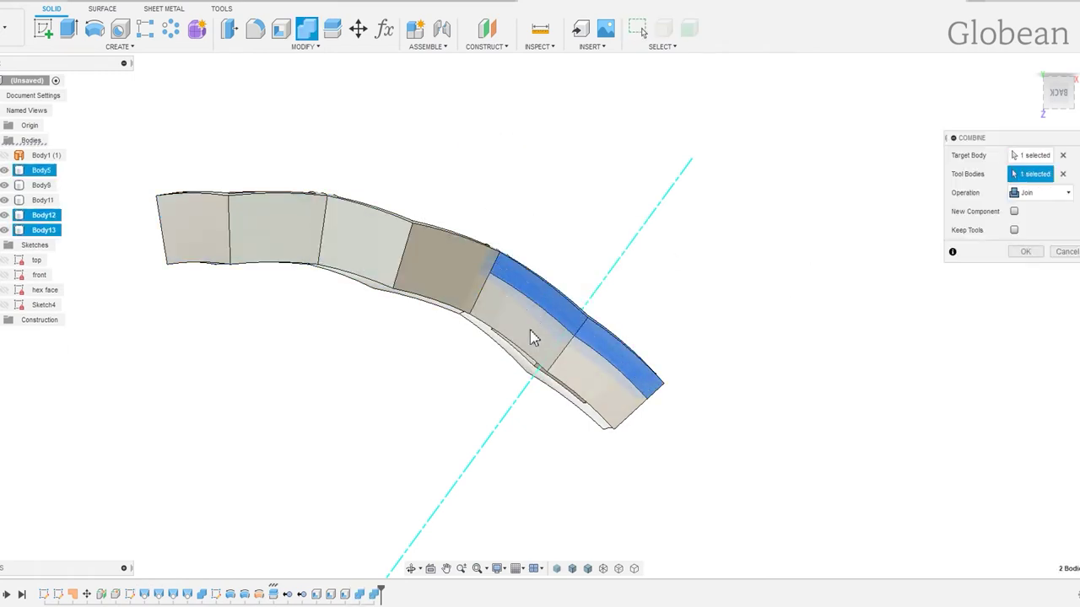
key("Return")
mouse_move(698, 400)
middle_mouse_down("shift")
mouse_move(699, 321)
mouse_move(494, 403)
mouse_move(544, 390)
middle_mouse_up("shift")
Start a fillet and select the inner corner edges of the first hexagon pocket.
key("f")
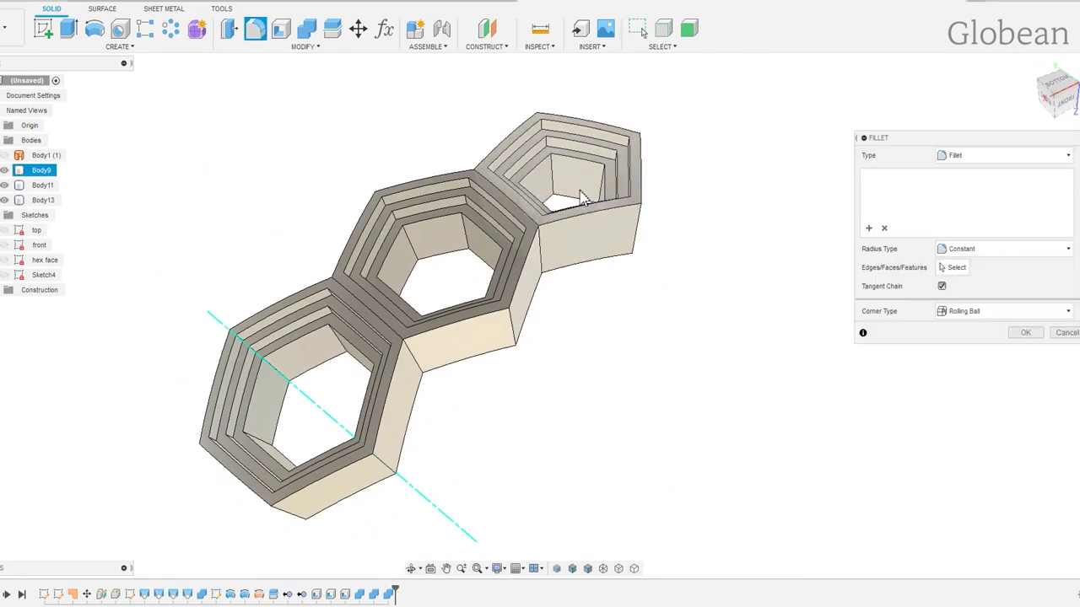
scroll(553, 139, "up", 3)
scroll(553, 139, "up", 3)
left_click(518, 126)
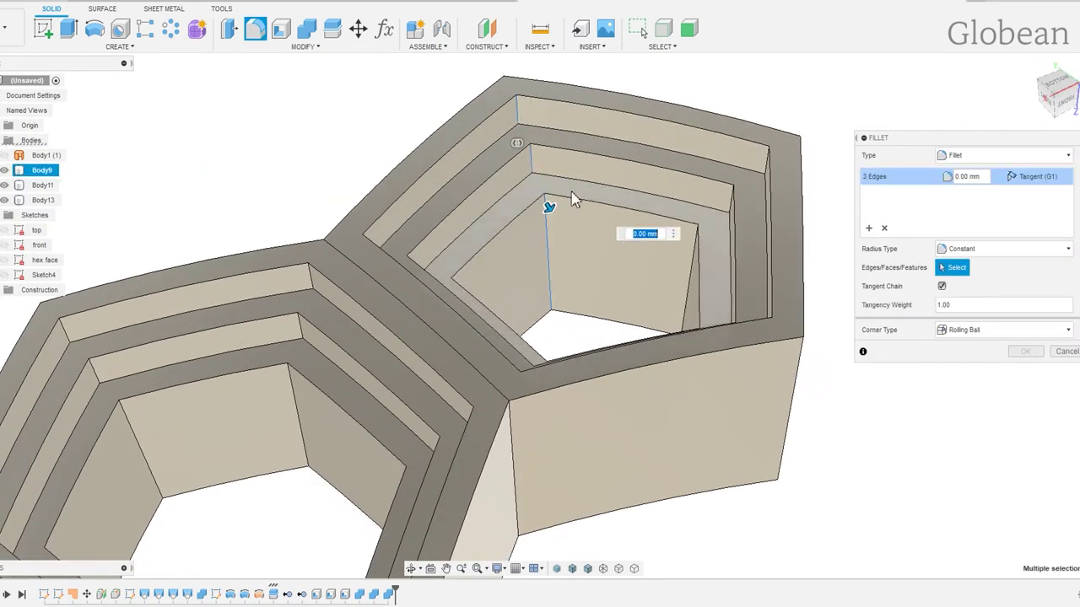
left_click(549, 208)
mouse_move(549, 207)
middle_mouse_down("shift")
mouse_move(699, 211)
mouse_move(613, 221)
middle_mouse_up("shift")
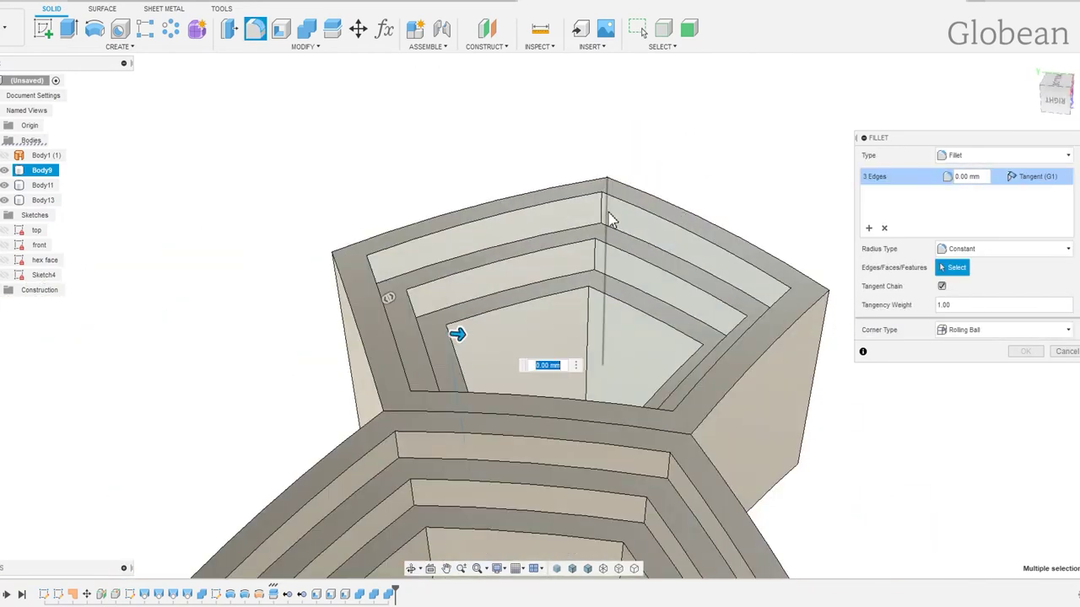
left_click(596, 262)
left_click(591, 338)
left_click(723, 234)
mouse_move(723, 233)
middle_mouse_down("shift")
mouse_move(667, 200)
mouse_move(651, 244)
mouse_move(636, 160)
middle_mouse_up("shift")
left_click(651, 245)
left_click(655, 272)
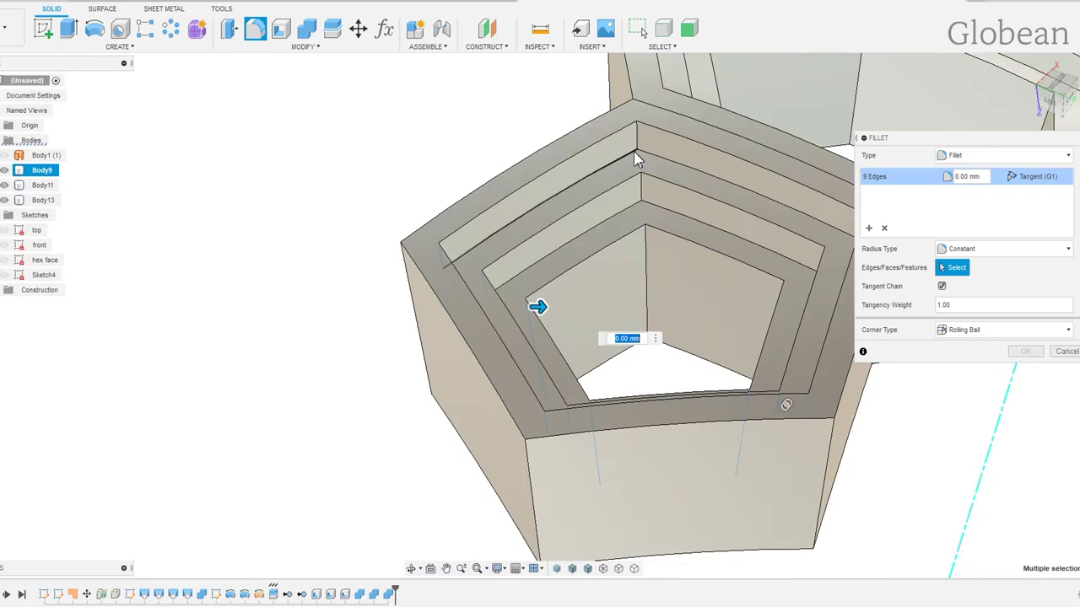
left_click(650, 253)
mouse_move(649, 253)
middle_mouse_down("shift")
mouse_move(668, 169)
mouse_move(701, 173)
mouse_move(641, 284)
mouse_move(675, 131)
middle_mouse_up("shift")
left_click(701, 174)
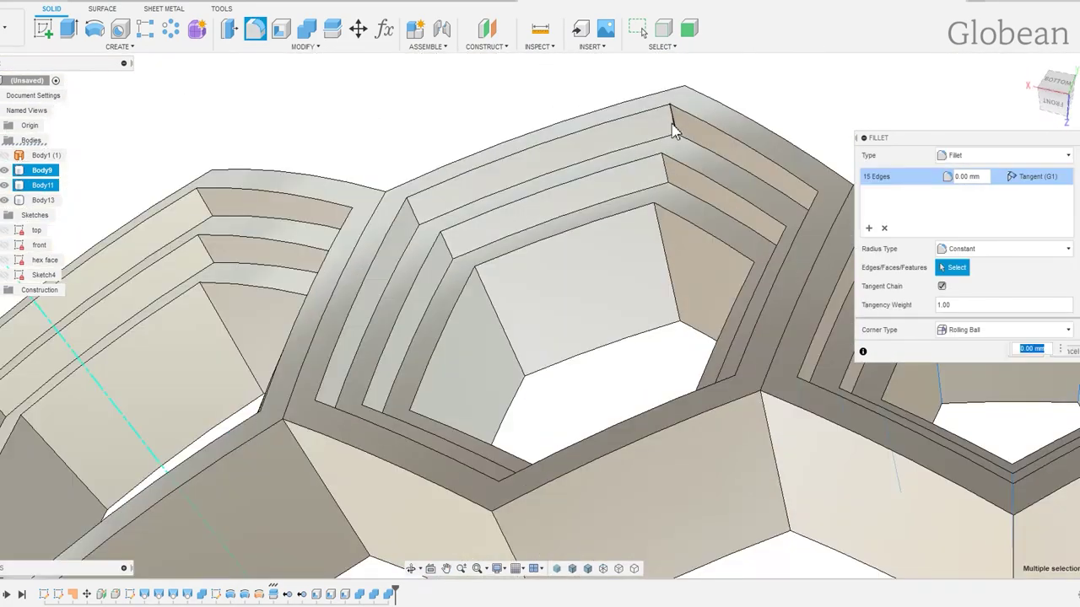
Add the corner edges of the other cells' pockets to the fillet selection.
left_click(650, 225)
left_click(448, 239)
middle_click_drag(448, 239, 373, 330, "shift")
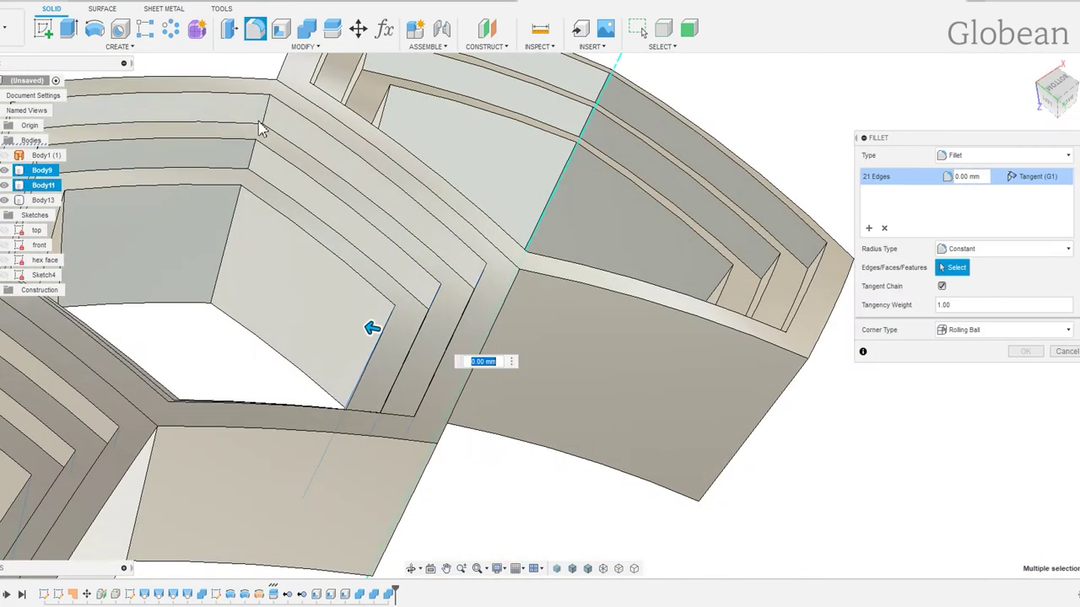
left_click(243, 216)
mouse_move(243, 216)
middle_mouse_down("shift")
mouse_move(277, 152)
mouse_move(368, 147)
middle_mouse_up("shift")
middle_click_drag(367, 232, 318, 234, "shift")
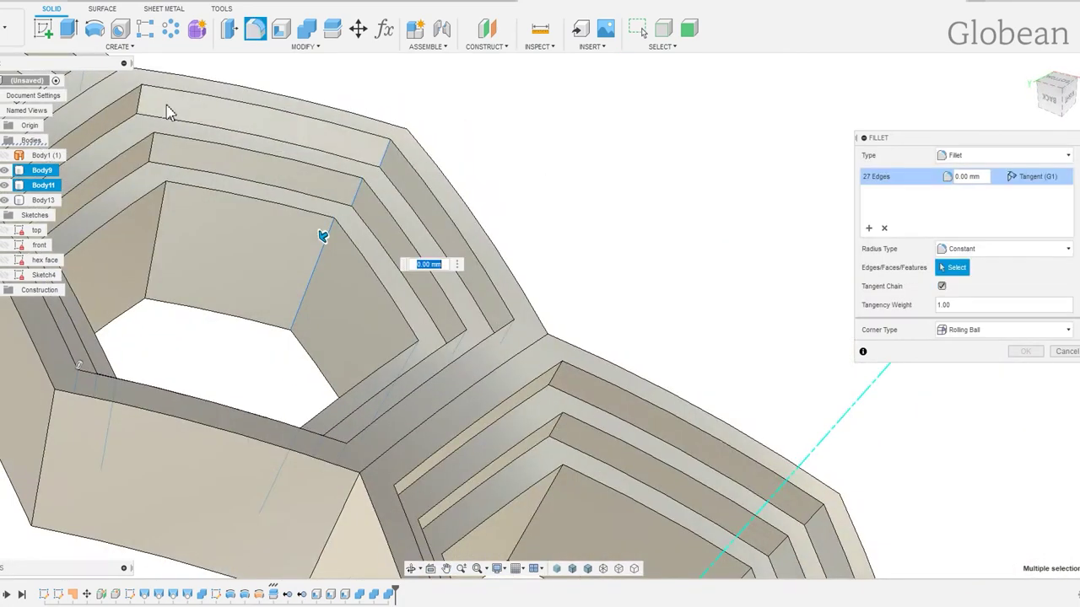
left_click(169, 198)
left_click(554, 385)
left_click(626, 426)
mouse_move(626, 426)
middle_mouse_down("shift")
mouse_move(374, 415)
mouse_move(535, 174)
middle_mouse_up("shift")
left_click(523, 205)
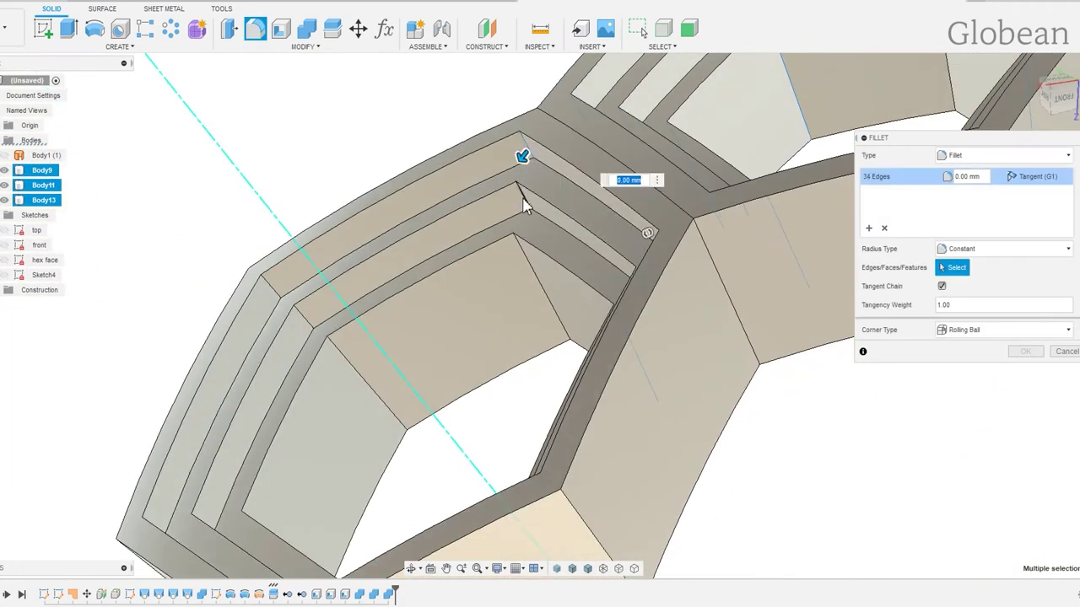
left_click(354, 323)
middle_click_drag(355, 323, 313, 277, "shift")
left_click(205, 185)
mouse_move(205, 185)
middle_mouse_down("shift")
mouse_move(603, 144)
mouse_move(354, 312)
middle_mouse_up("shift")
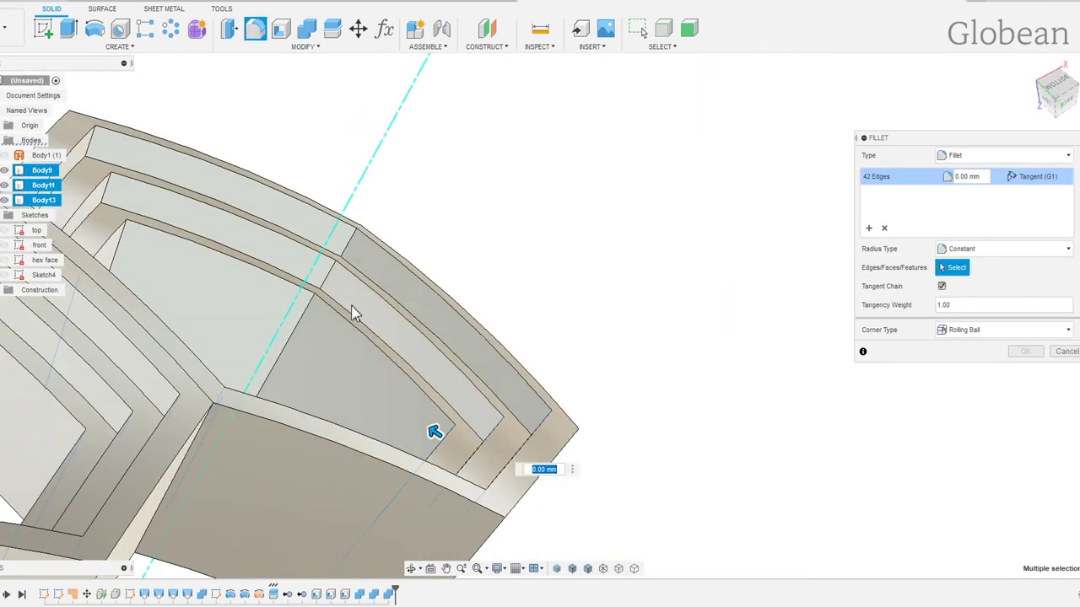
left_click(354, 312)
Cancel the fillet without applying it and return to the home view.
key("Escape")
mouse_move(270, 318)
middle_mouse_down("shift")
mouse_move(413, 236)
mouse_move(615, 337)
mouse_move(1001, 173)
middle_mouse_up("shift")
left_click(1030, 66)
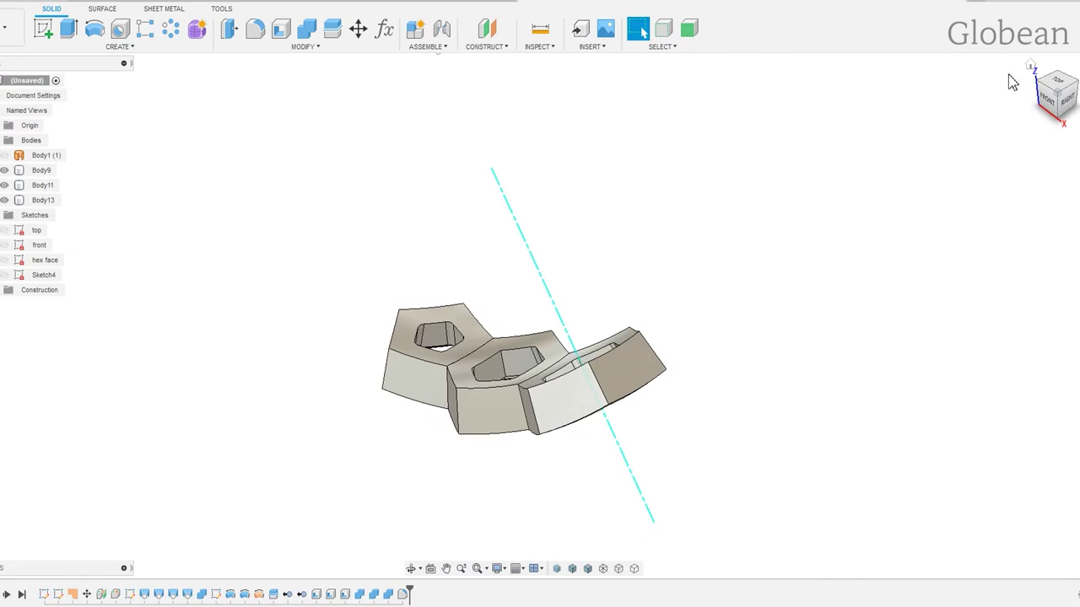
Create a construction plane through two edges of the middle cell.
left_click(488, 47)
left_click(510, 105)
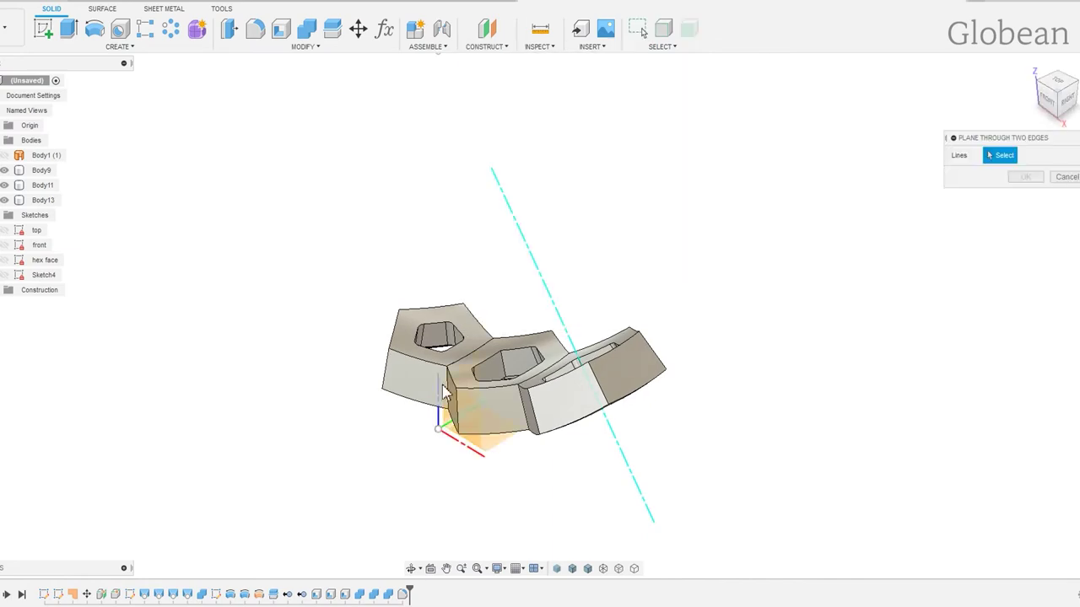
scroll(447, 397, "up", 2)
scroll(460, 380, "up", 4)
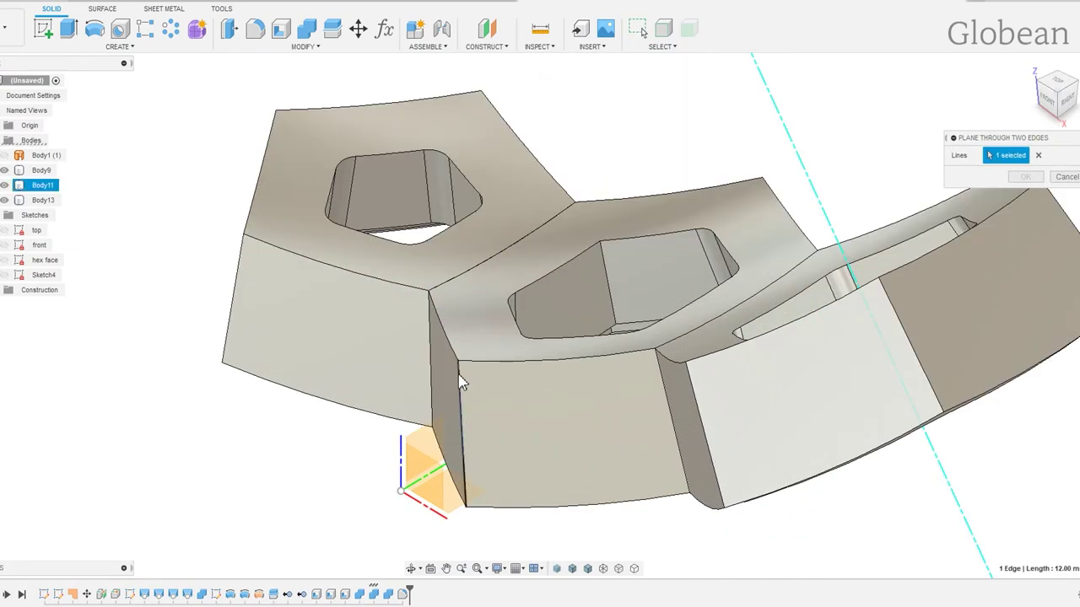
mouse_move(777, 186)
middle_mouse_down("shift")
mouse_move(937, 111)
mouse_move(607, 304)
middle_mouse_up("shift")
left_click(936, 112)
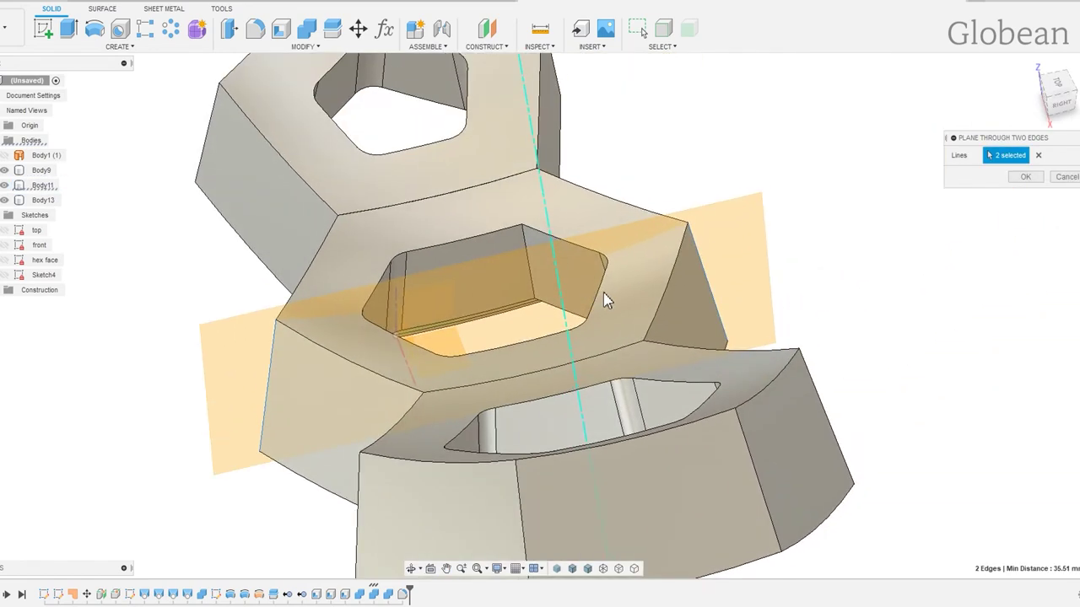
scroll(607, 303, "down", 2)
left_click(1025, 177)
Split Body11 with the new plane, producing Body14.
left_click(306, 46)
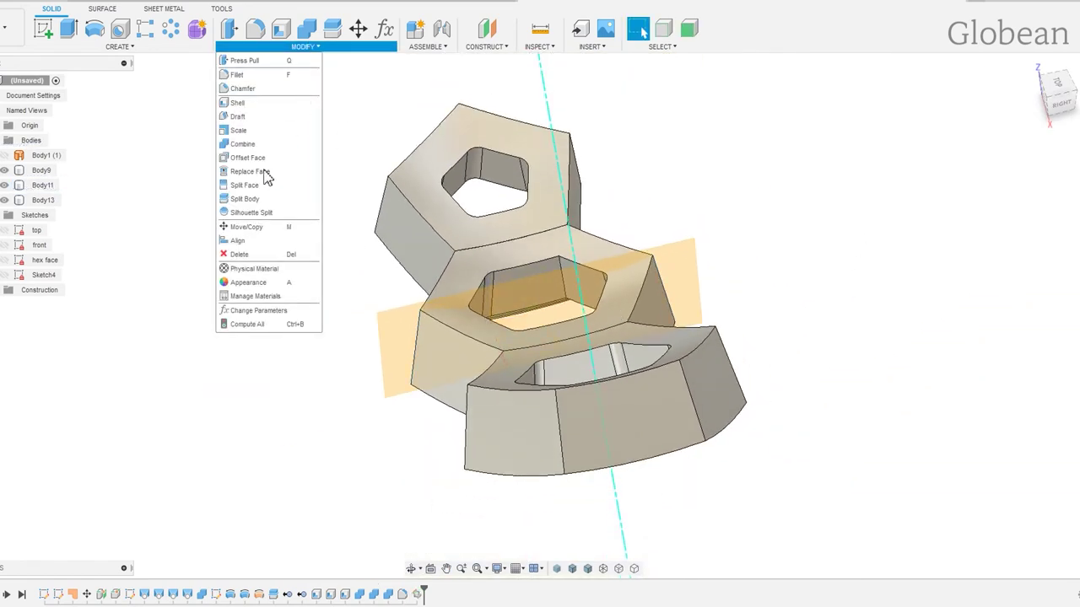
left_click(250, 199)
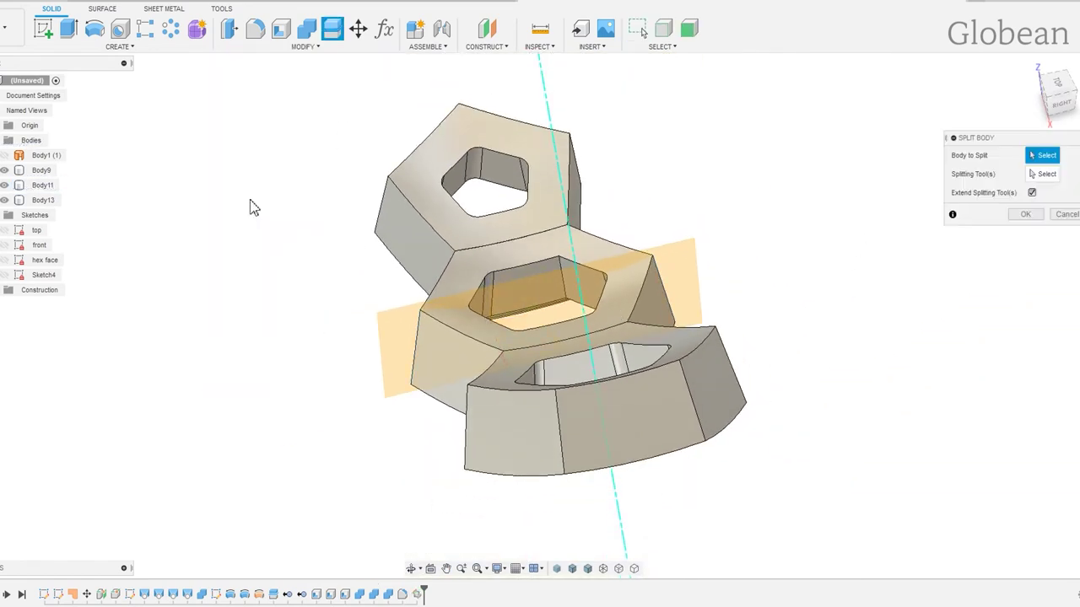
left_click(596, 248)
left_click(685, 257)
left_click(1024, 194)
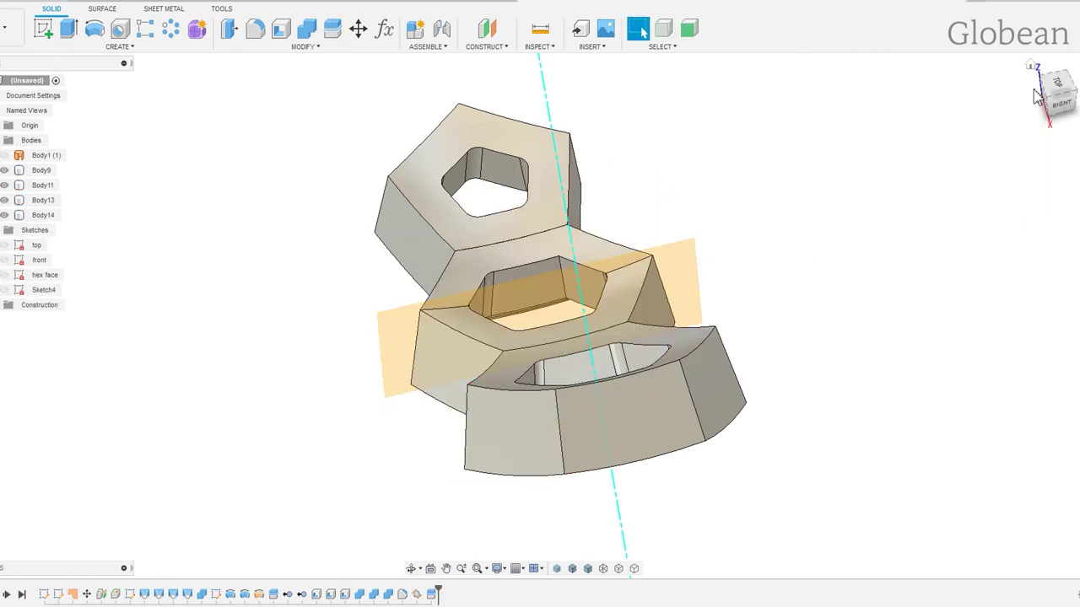
Circular-pattern the middle cell 3 times around the vertical Z axis, creating Body15–Body18.
left_click(171, 32)
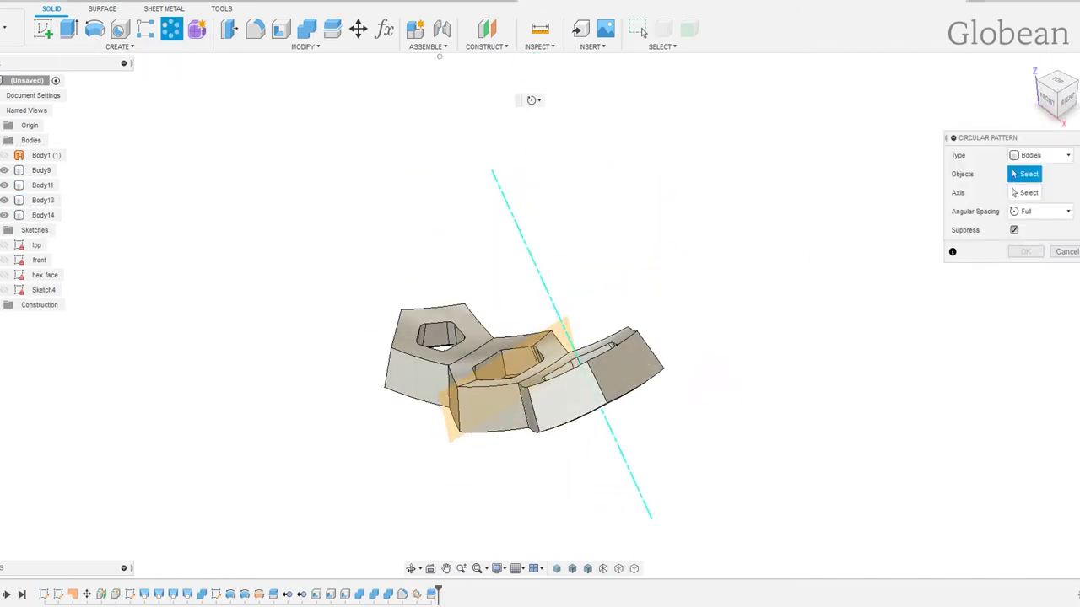
left_click(520, 346)
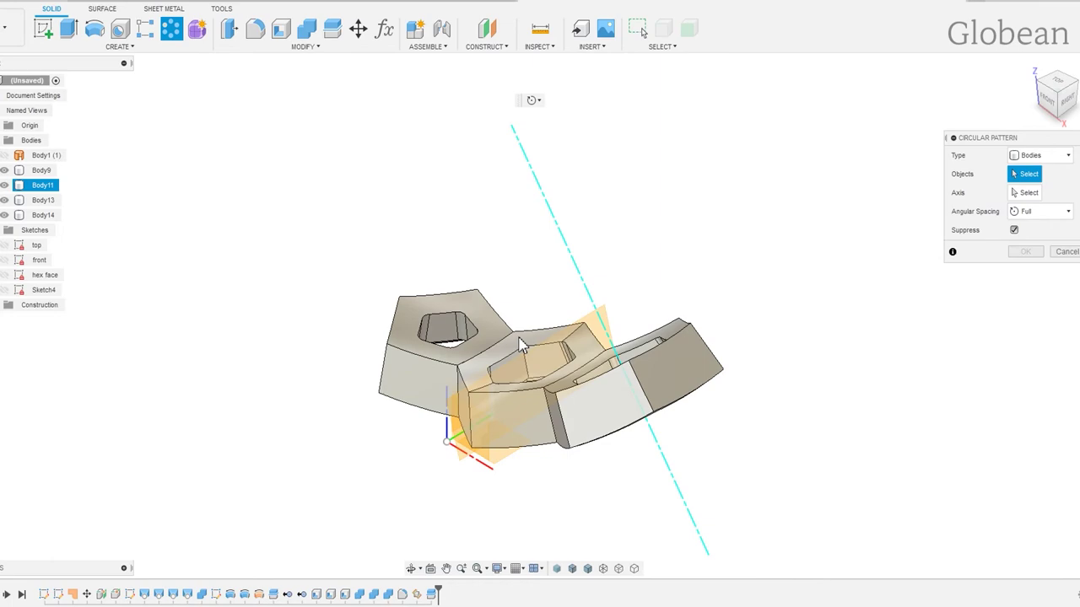
left_click(520, 345)
left_click(447, 430)
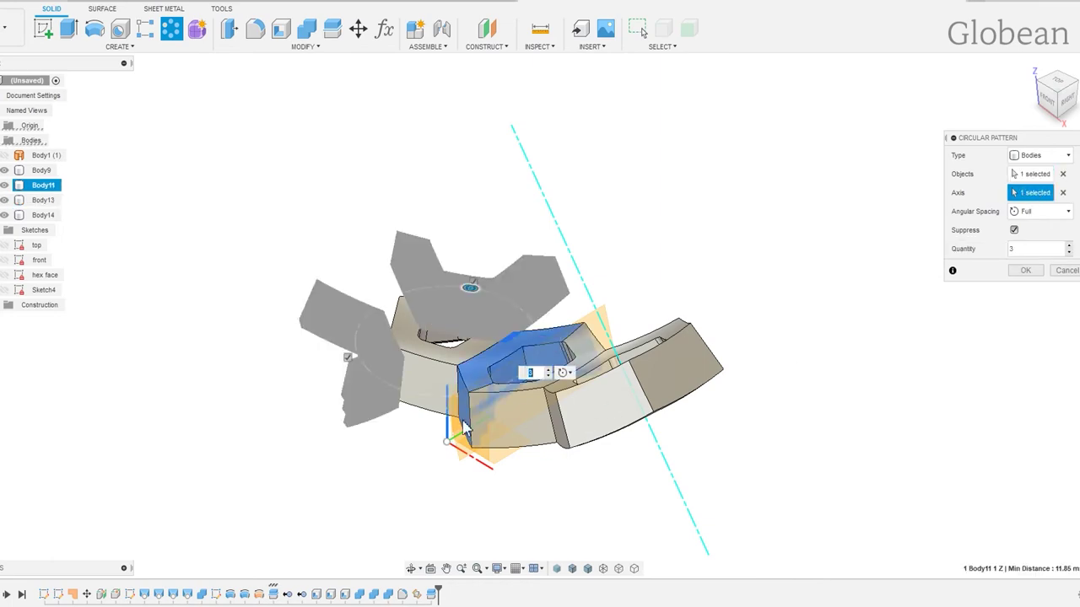
key("Return")
middle_click_drag(530, 414, 540, 320, "shift")
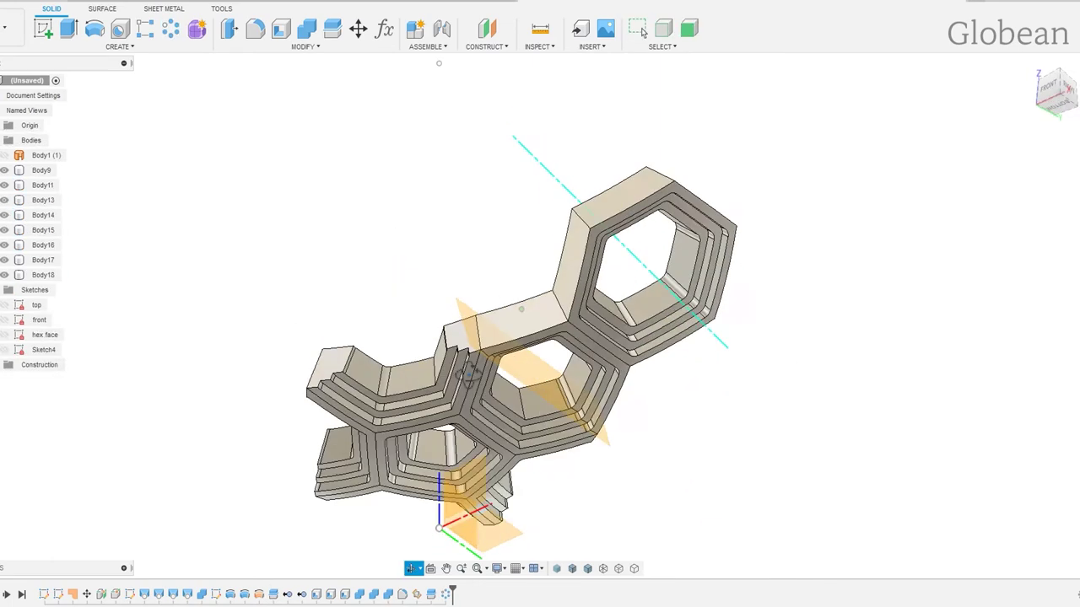
middle_click_drag(457, 320, 462, 471, "shift")
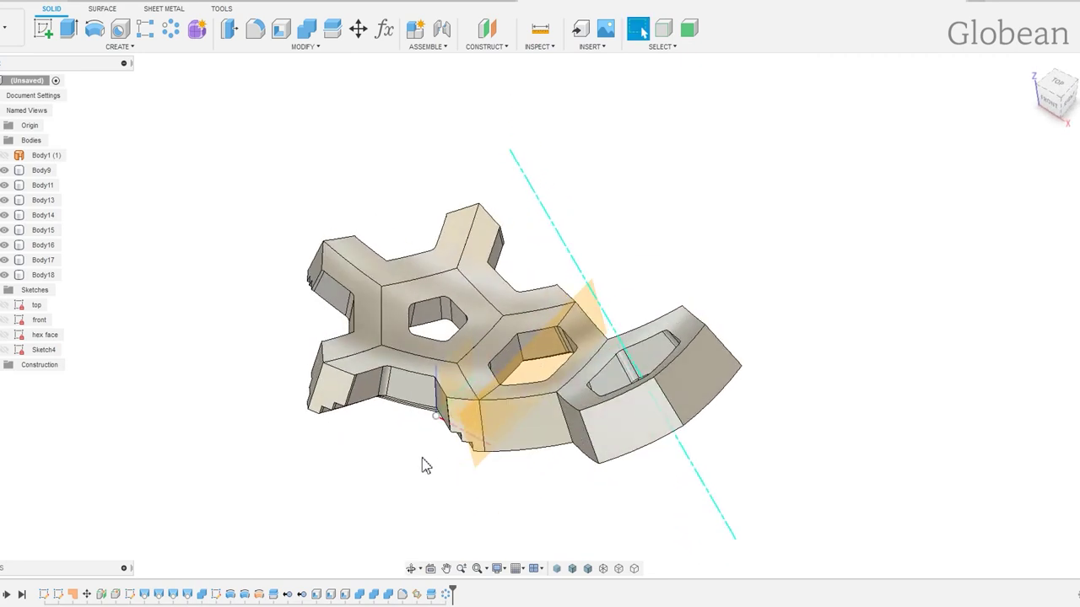
Hide Plane1 and join Body9 with Body11 and Body15–Body18 into one star body.
left_click(6, 409)
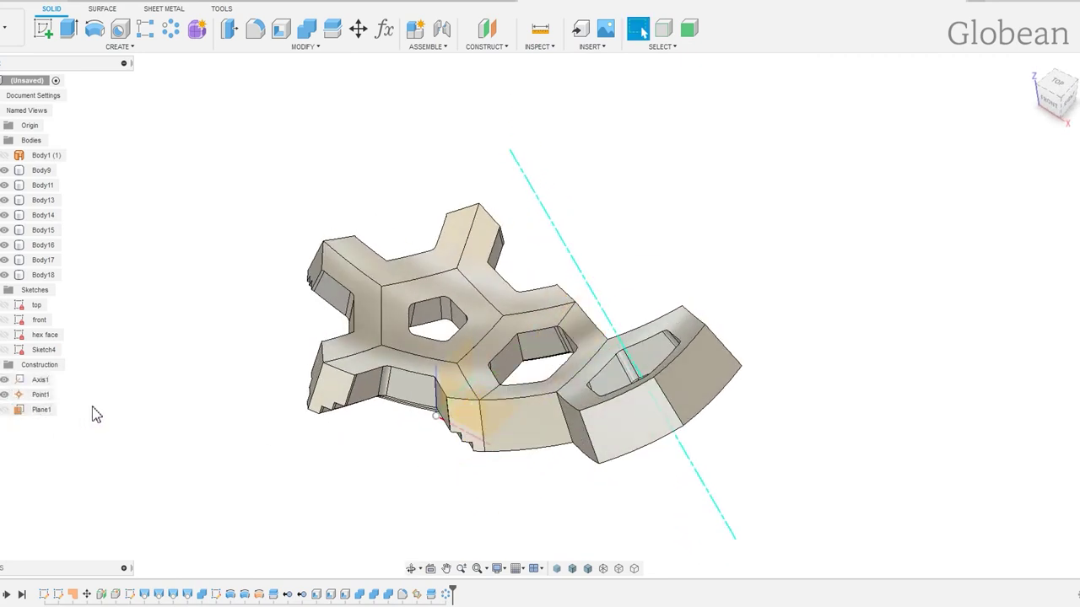
left_click(306, 28)
left_click(438, 270)
left_click(371, 270)
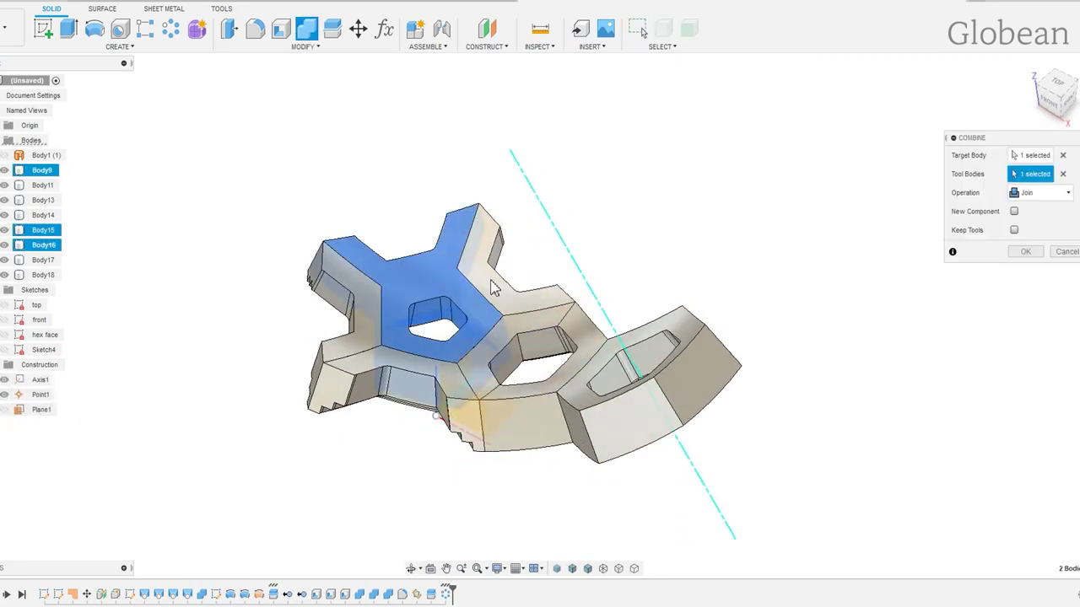
left_click(540, 337)
left_click(472, 236)
left_click(426, 390)
left_click(338, 321)
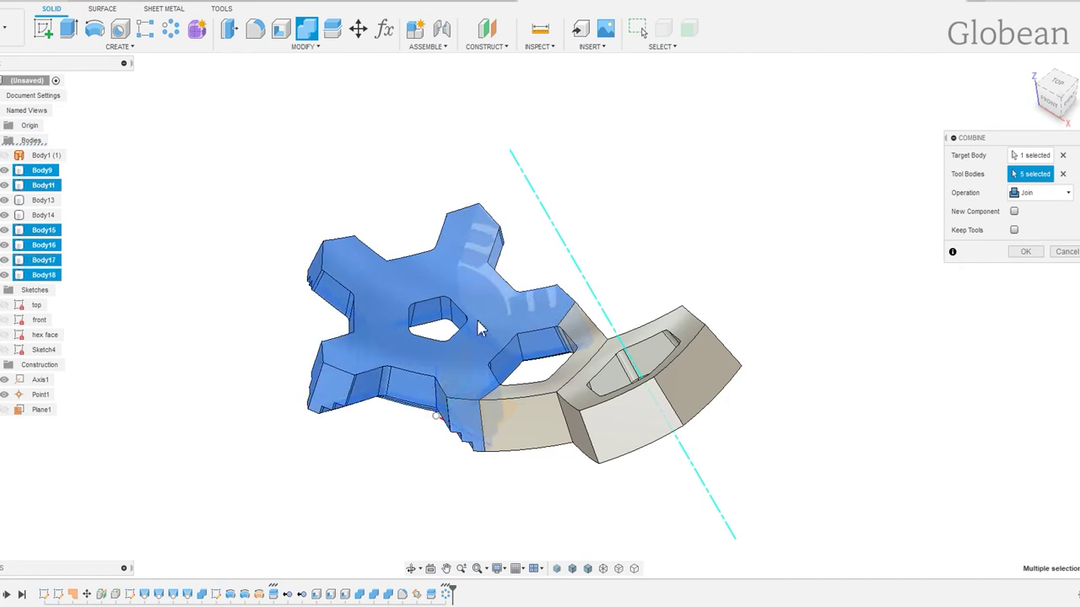
left_click(1025, 252)
middle_click_drag(571, 501, 472, 489, "shift")
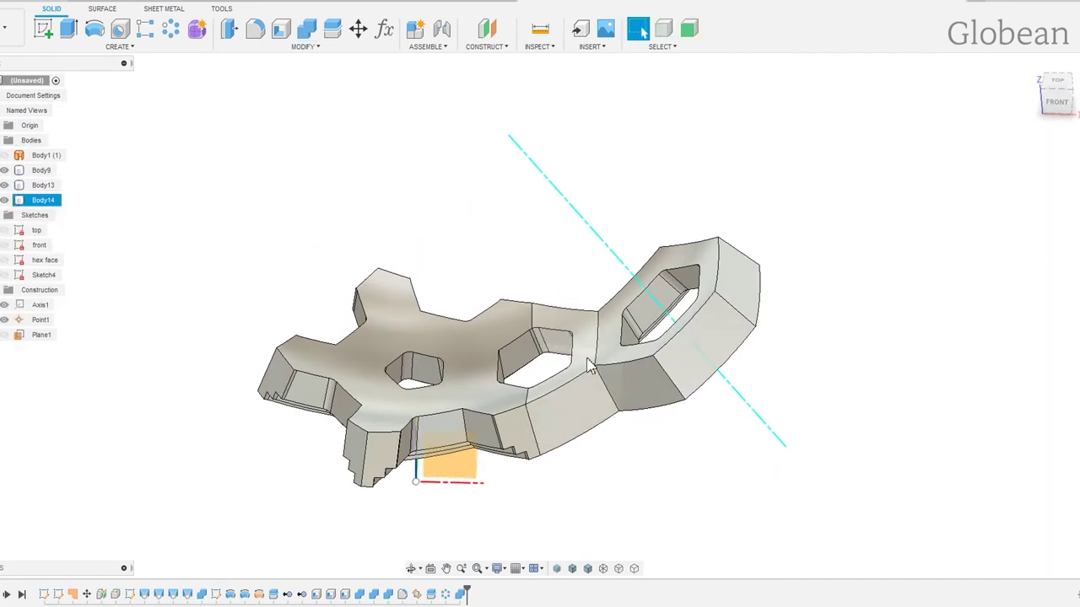
Circular-pattern Body14 six times around the tilted Axis1.
left_click(171, 38)
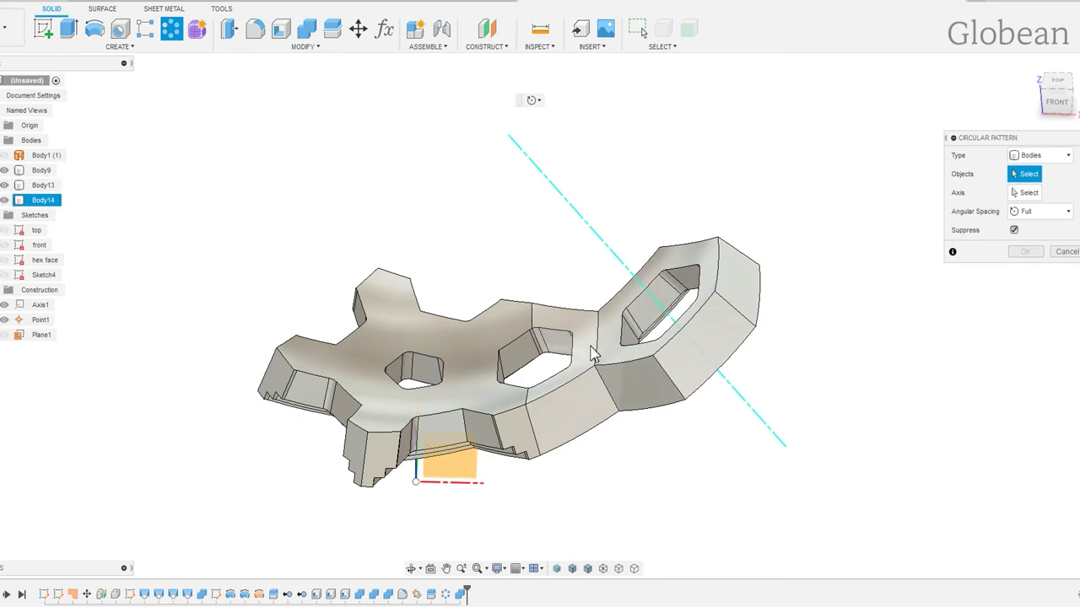
left_click(592, 348)
left_click(577, 234)
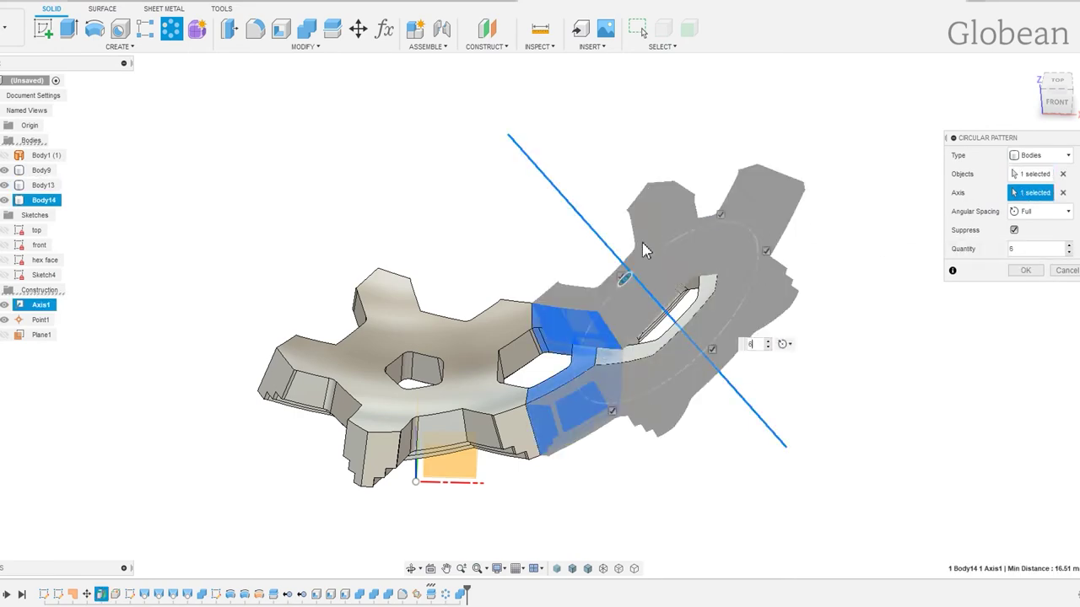
key("Return")
mouse_move(590, 241)
middle_mouse_down("shift")
mouse_move(657, 211)
mouse_move(776, 317)
middle_mouse_up("shift")
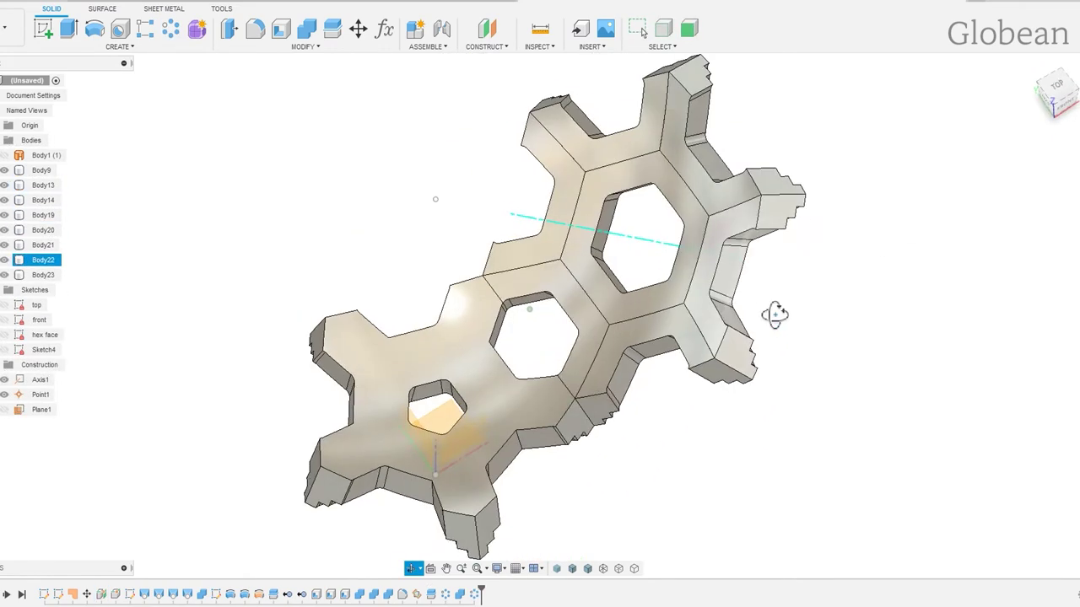
Join the six patterned side cells into one body, Body13.
left_click(313, 40)
middle_click_drag(675, 253, 844, 302, "shift")
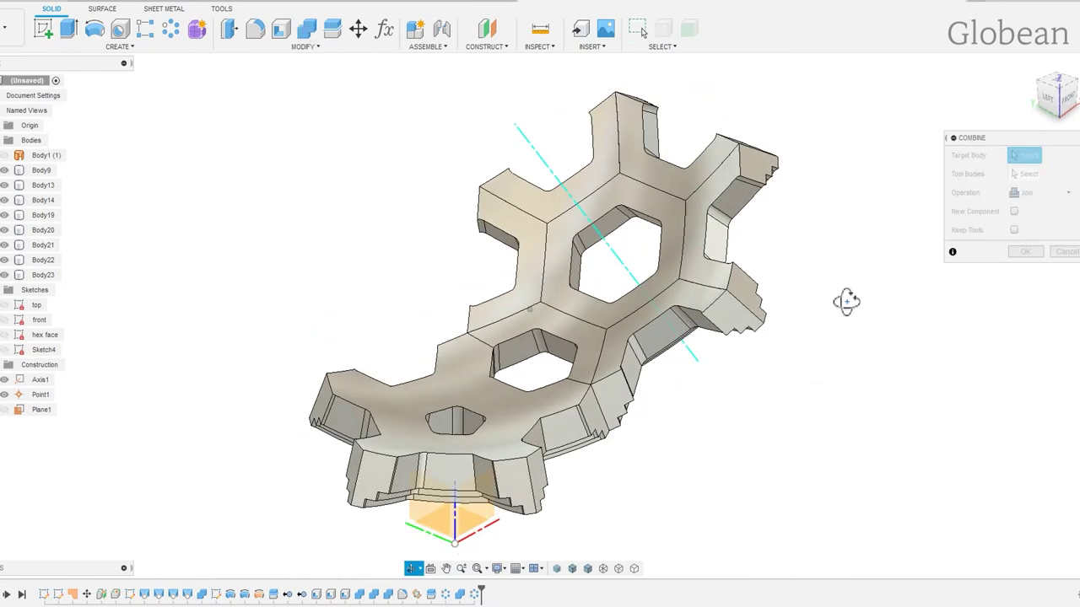
left_click(559, 274)
left_click(550, 305)
left_click(523, 354)
left_click(717, 333)
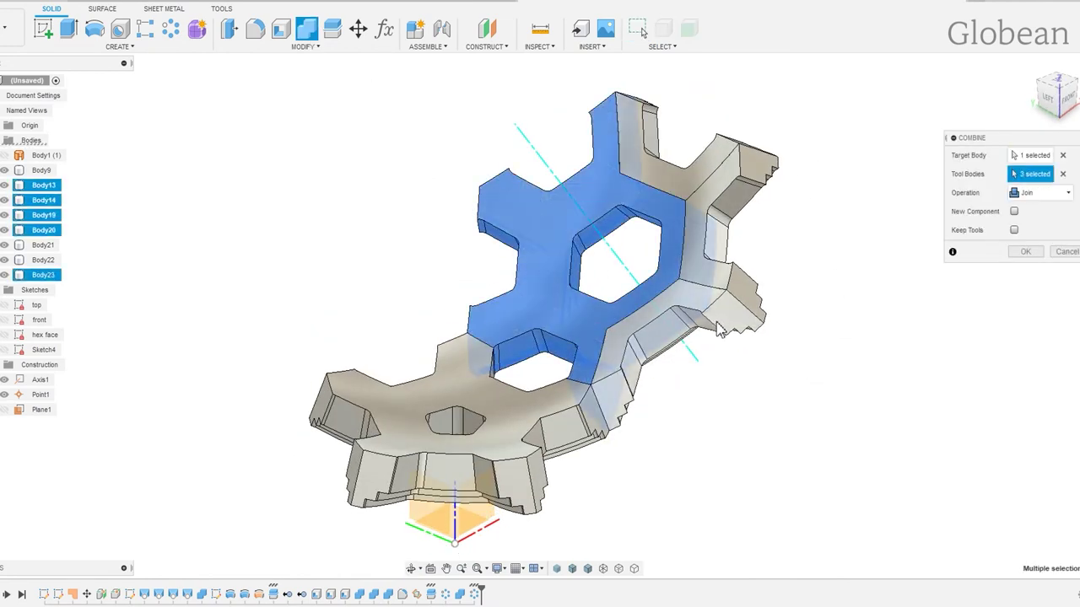
left_click(743, 291)
left_click(727, 176)
left_click(1025, 253)
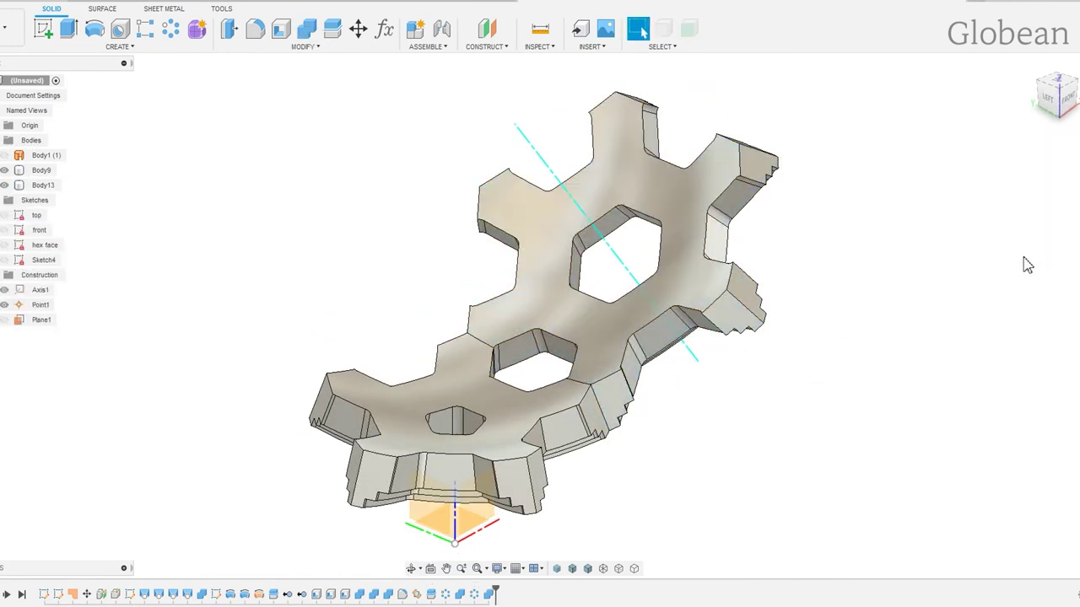
Circular-pattern the joined gear-shaped body around the origin axis to complete the dome ring.
left_click(171, 29)
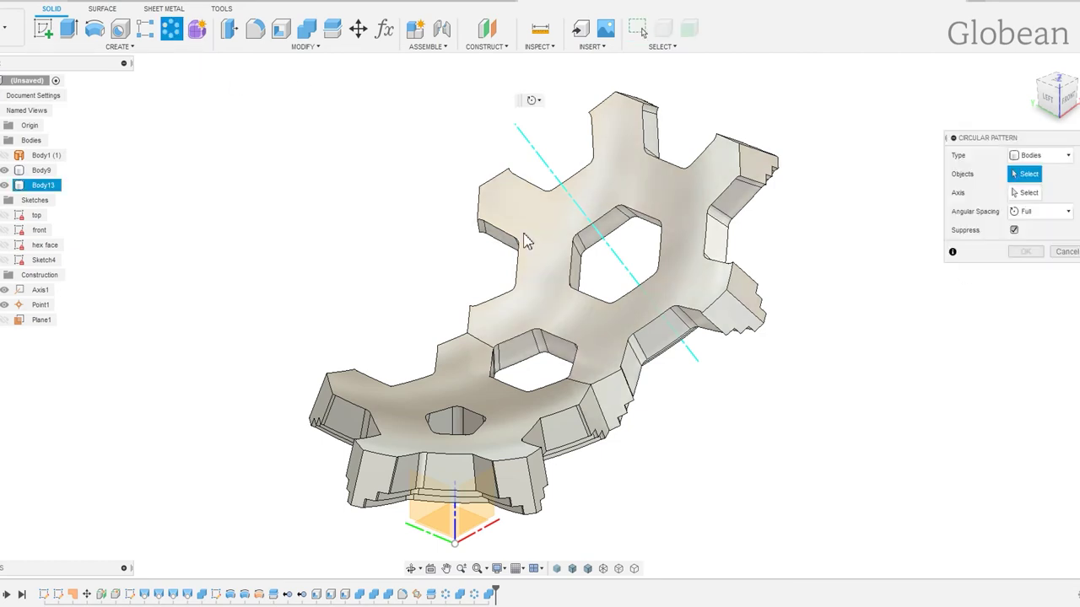
left_click(552, 268)
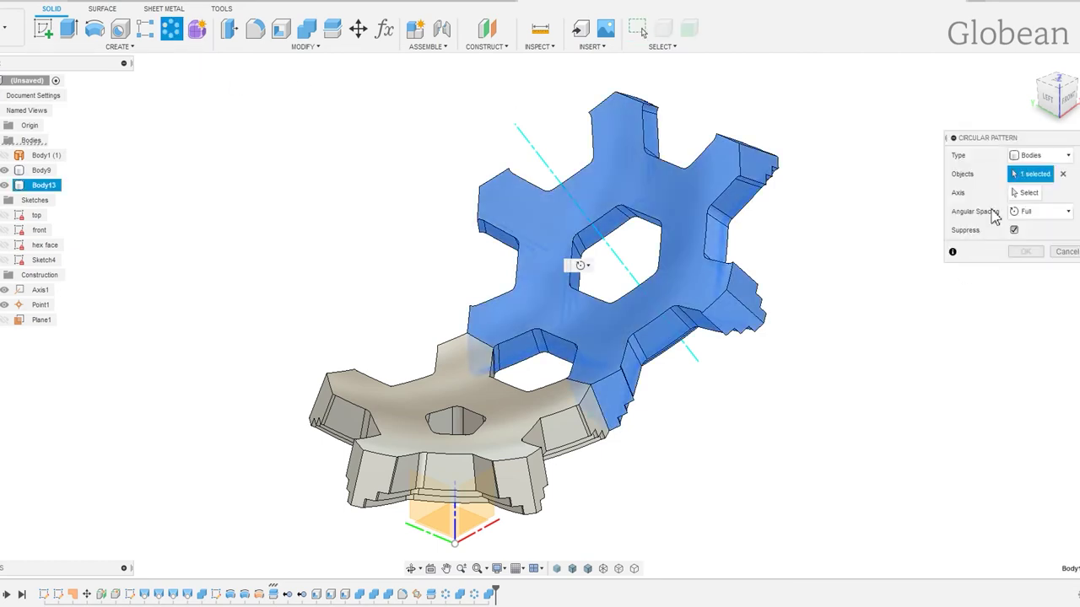
left_click(456, 515)
key("Return")
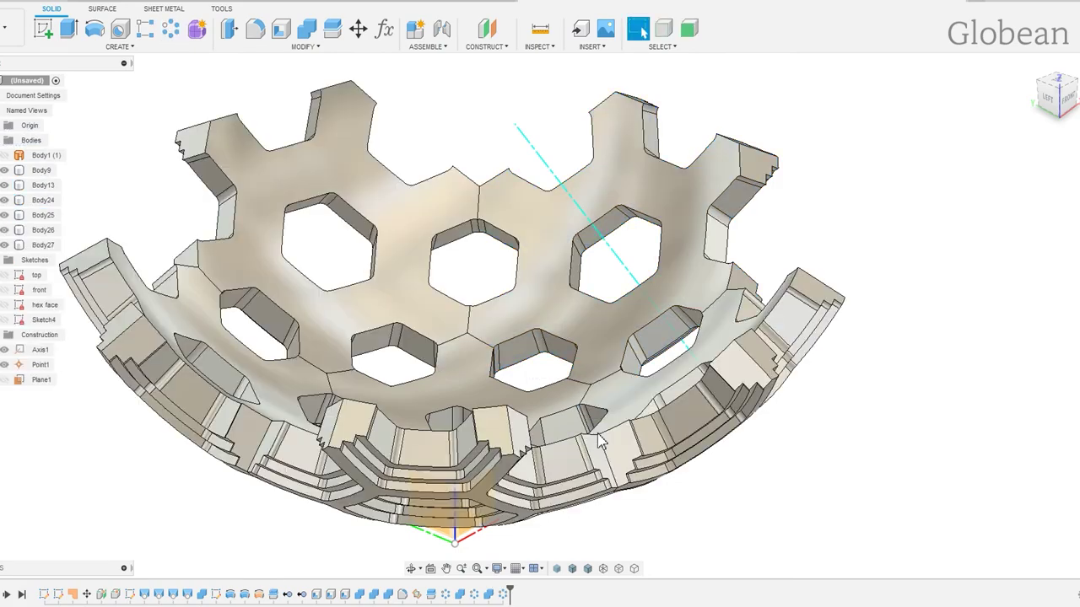
mouse_move(549, 523)
middle_mouse_down("shift")
mouse_move(413, 571)
mouse_move(614, 426)
middle_mouse_up("shift")
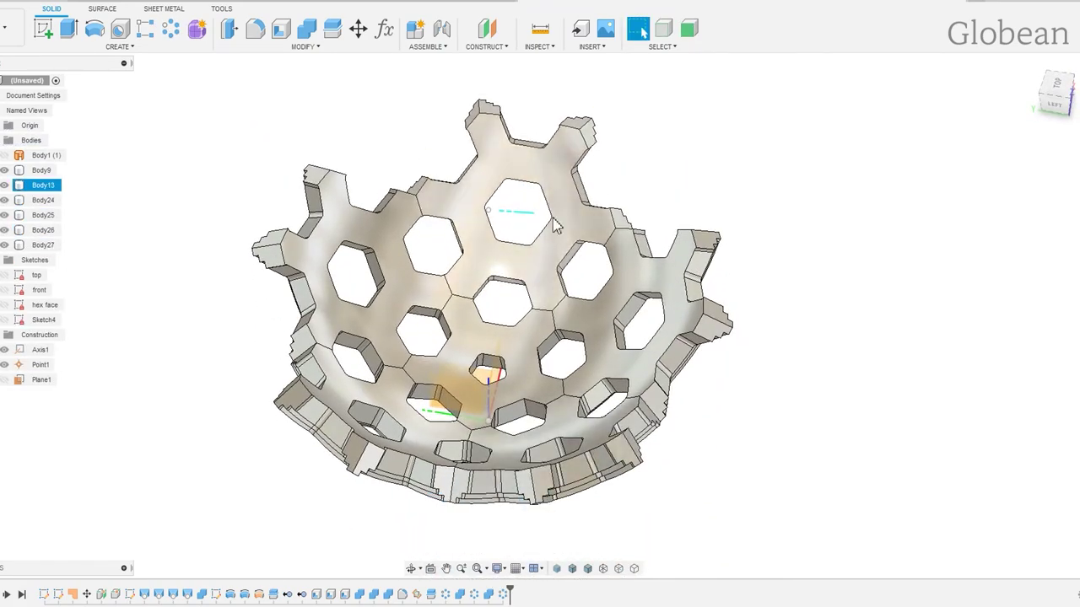
Copy the central star body and upper-left body, rotated 120° about Axis1.
key("m")
left_click(483, 354)
left_click(392, 270)
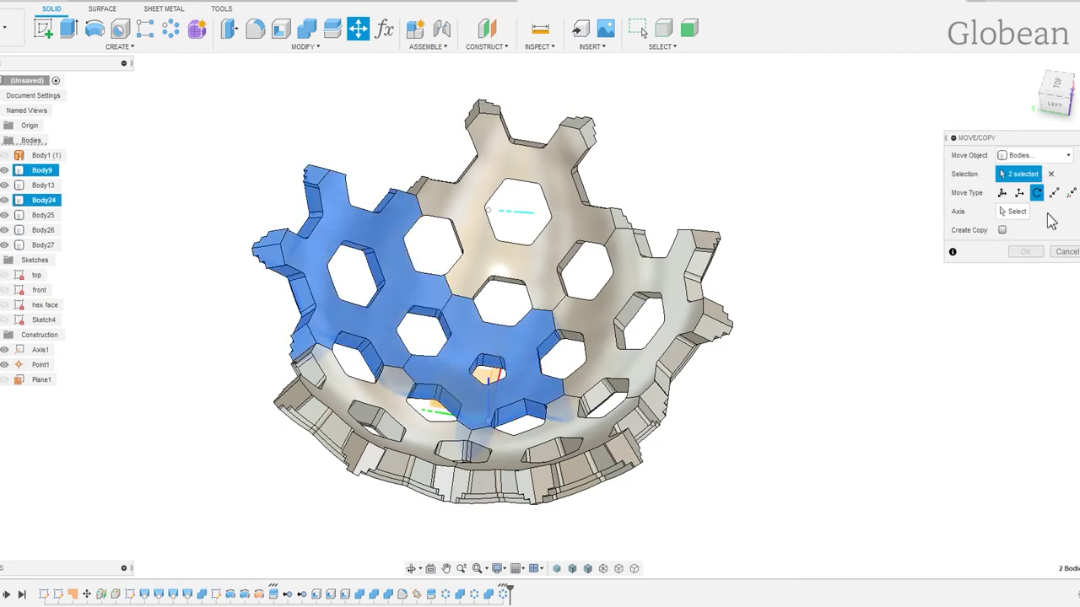
left_click(1002, 230)
left_click(515, 214)
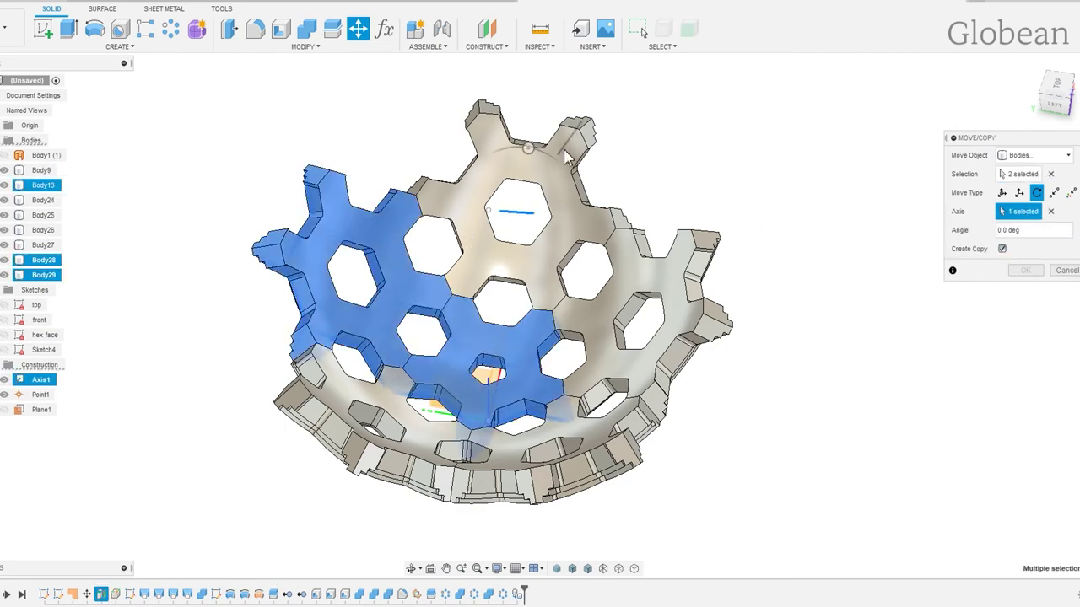
left_click_drag(528, 148, 557, 251)
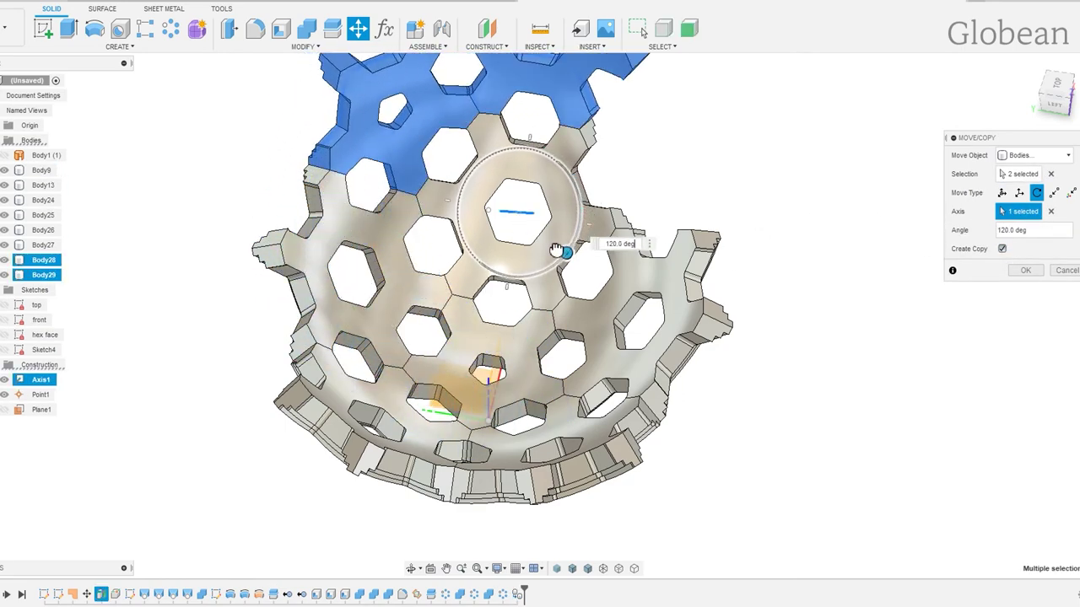
left_click(1008, 272)
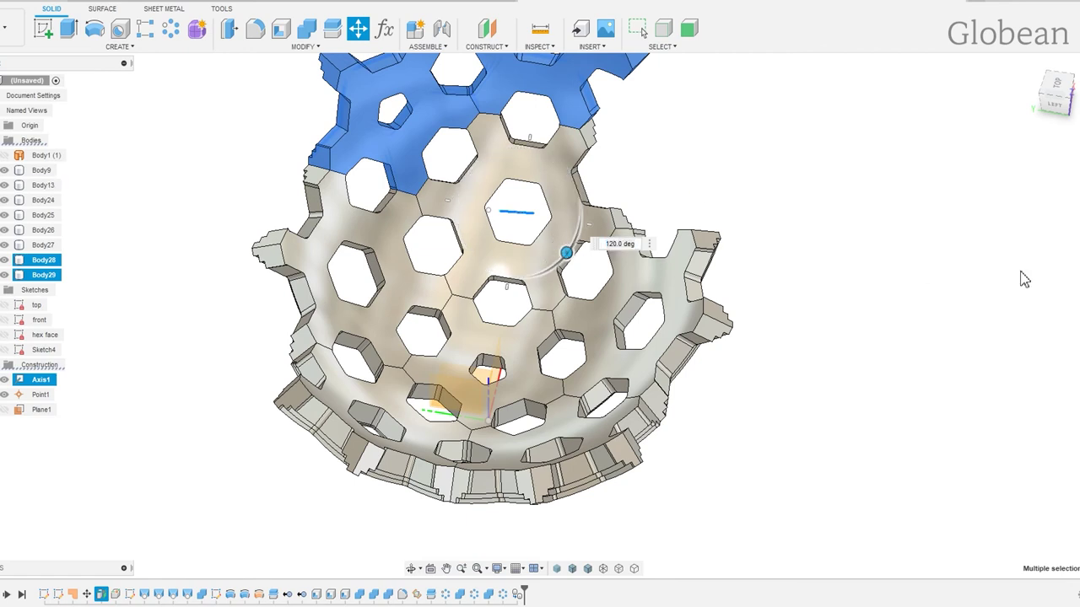
middle_click_drag(711, 233, 699, 289, "shift")
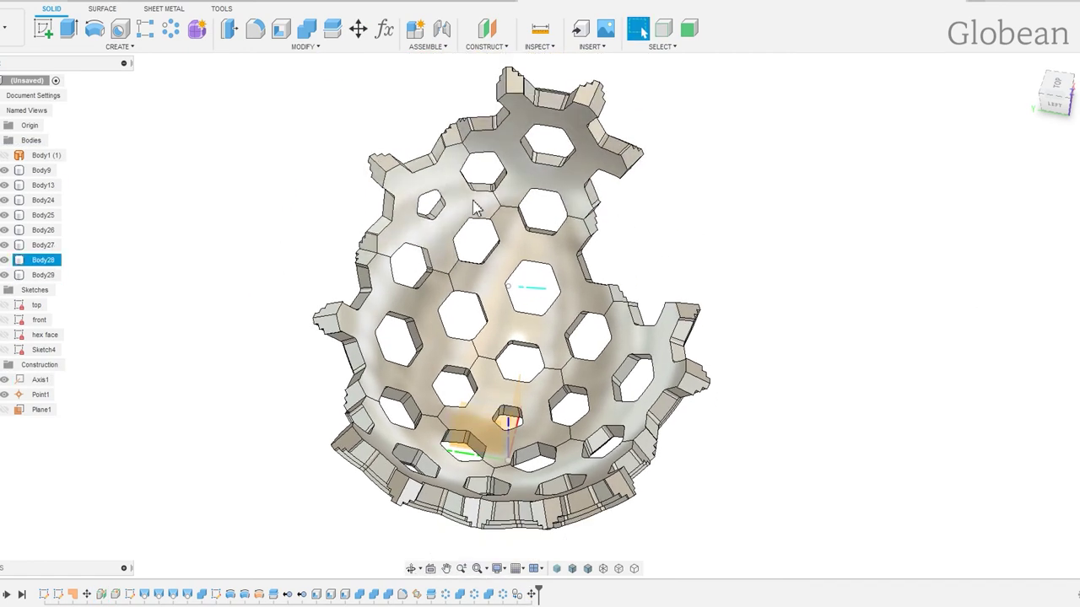
Circular-pattern the two top cell bodies around the central axis with quantity 5.
left_click(506, 211)
left_click(544, 186, "ctrl")
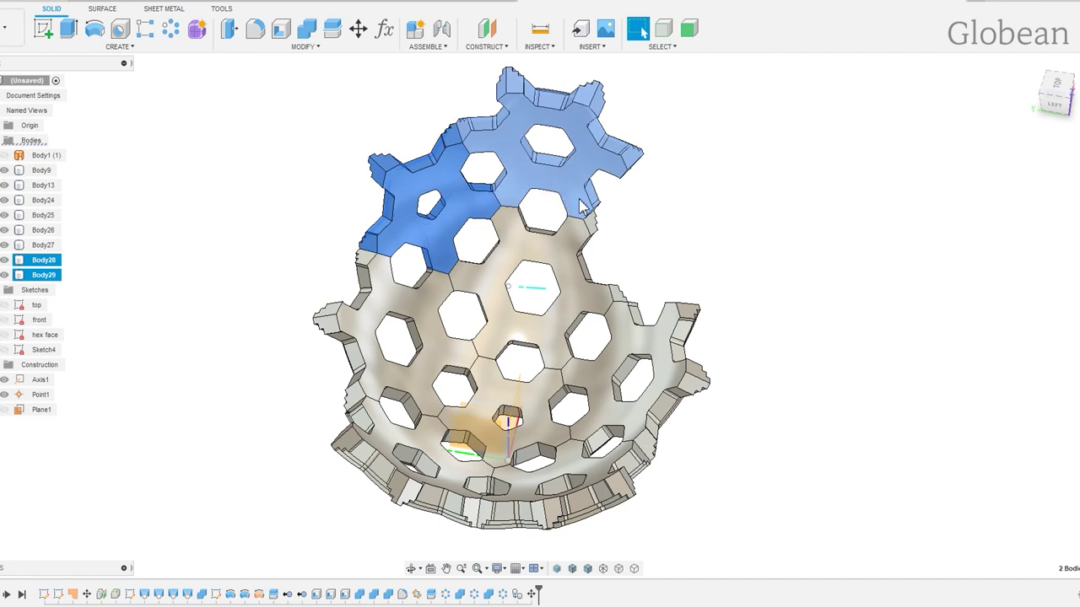
left_click(172, 28)
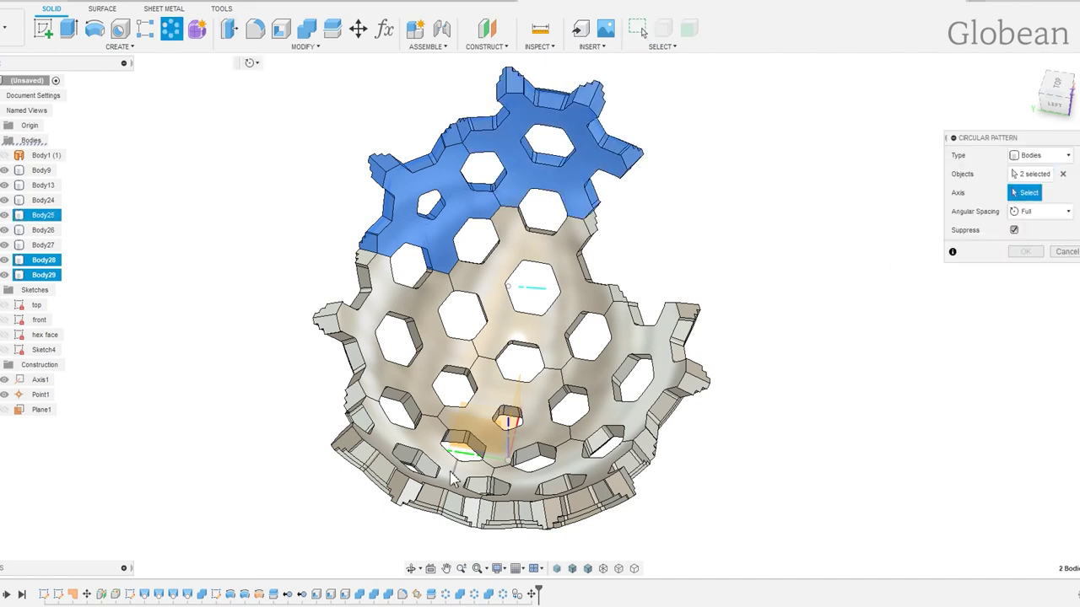
left_click(508, 422)
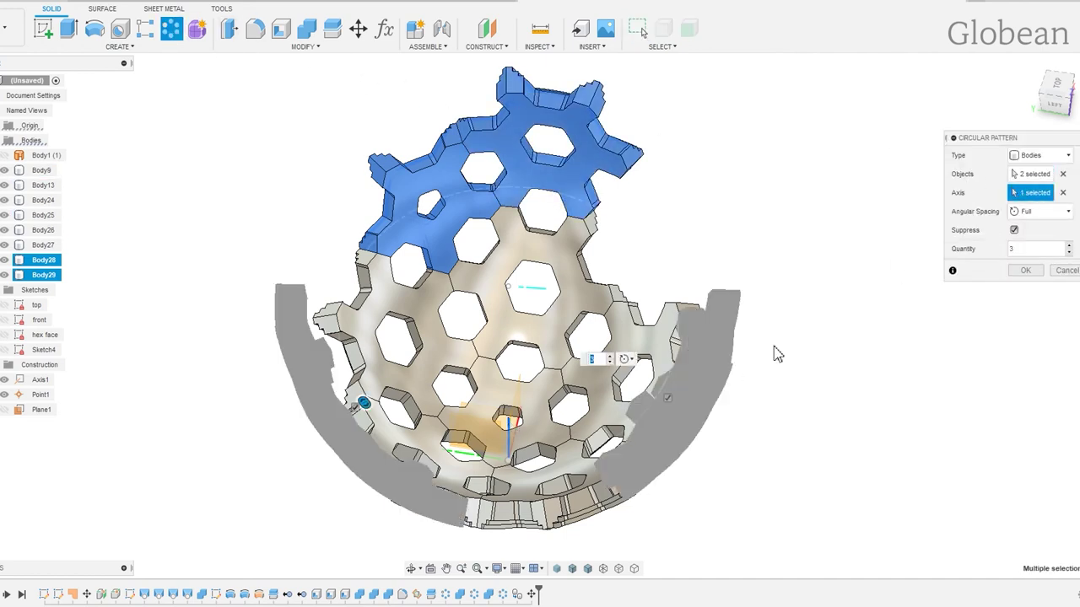
type("5")
key("Return")
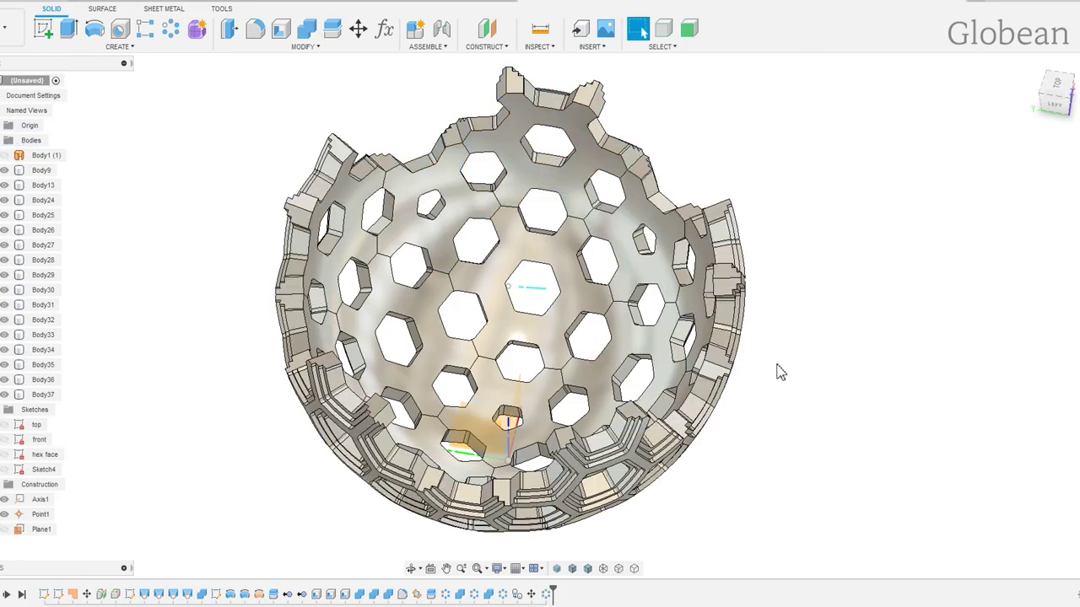
mouse_move(780, 372)
middle_mouse_down("shift")
mouse_move(740, 320)
mouse_move(760, 243)
mouse_move(971, 292)
middle_mouse_up("shift")
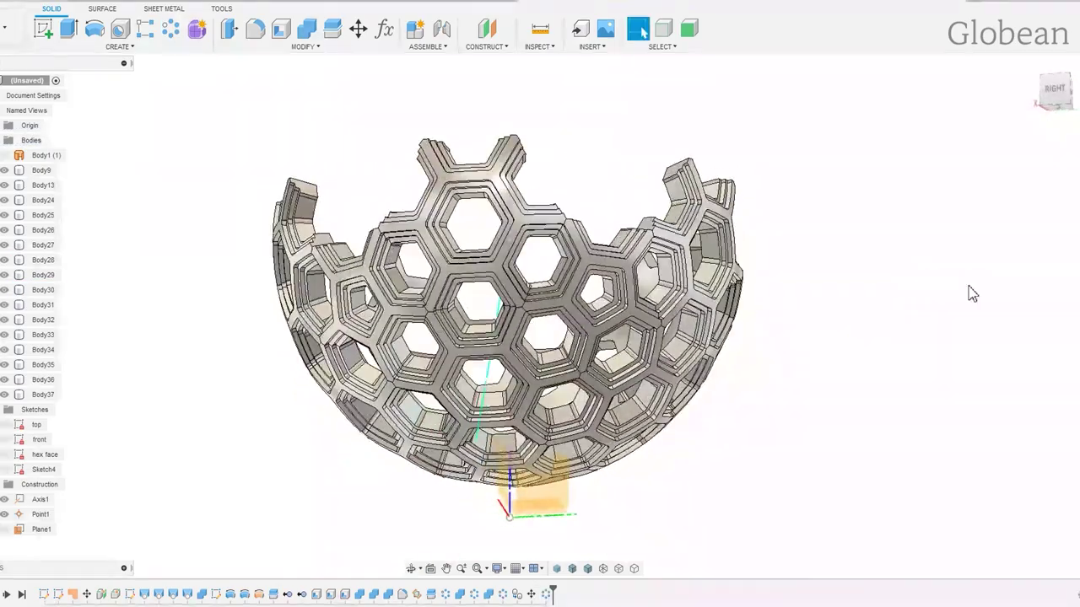
Join Body13 through Body37 into Body9 with Combine.
left_click(1032, 66)
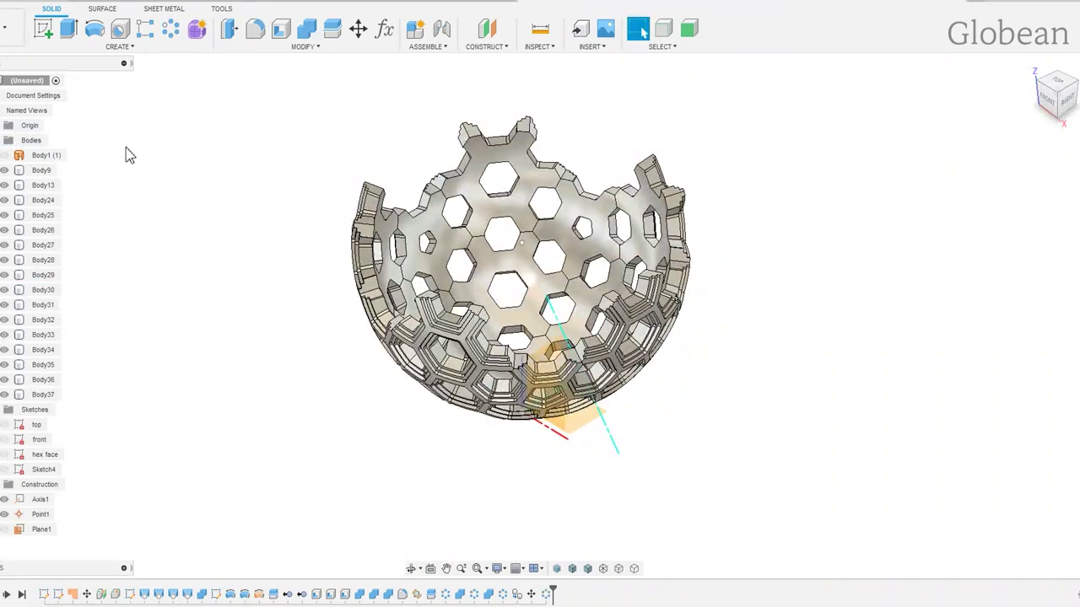
left_click(306, 29)
left_click(43, 171)
left_click(44, 394, "shift")
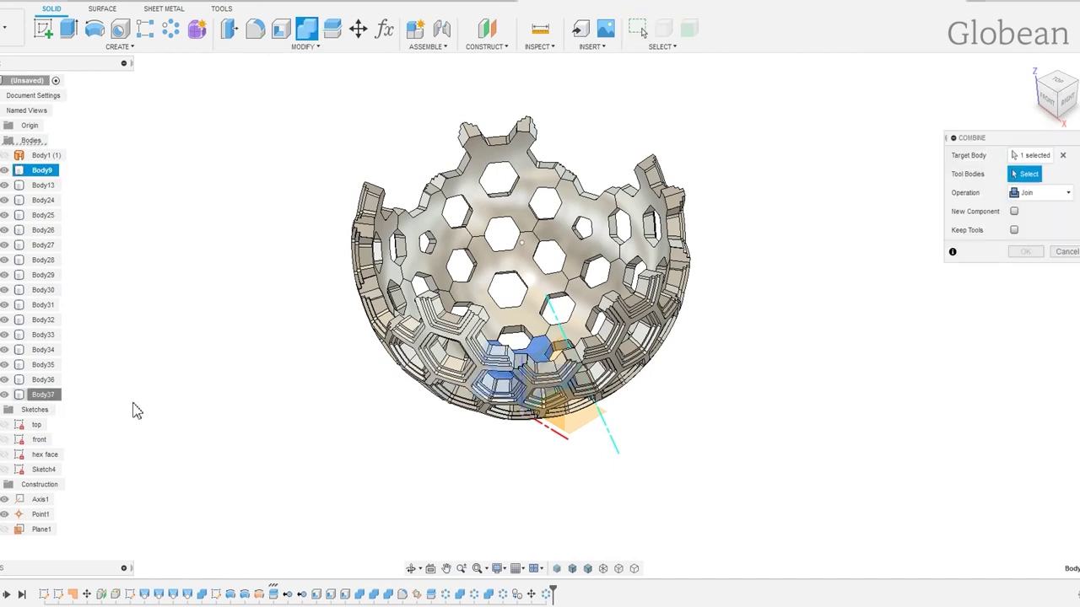
key("Return")
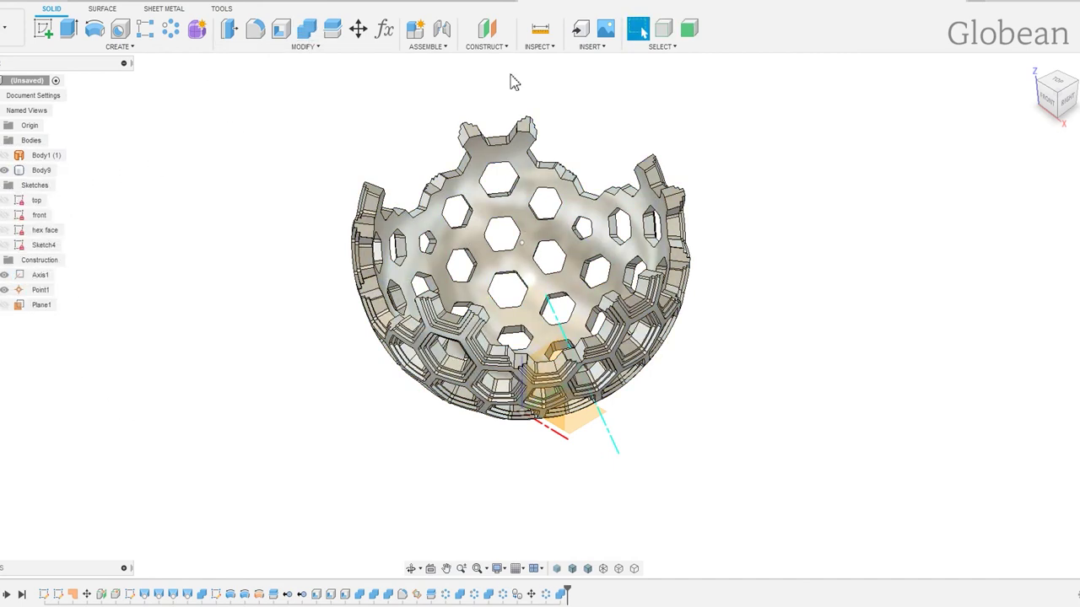
left_click(662, 47)
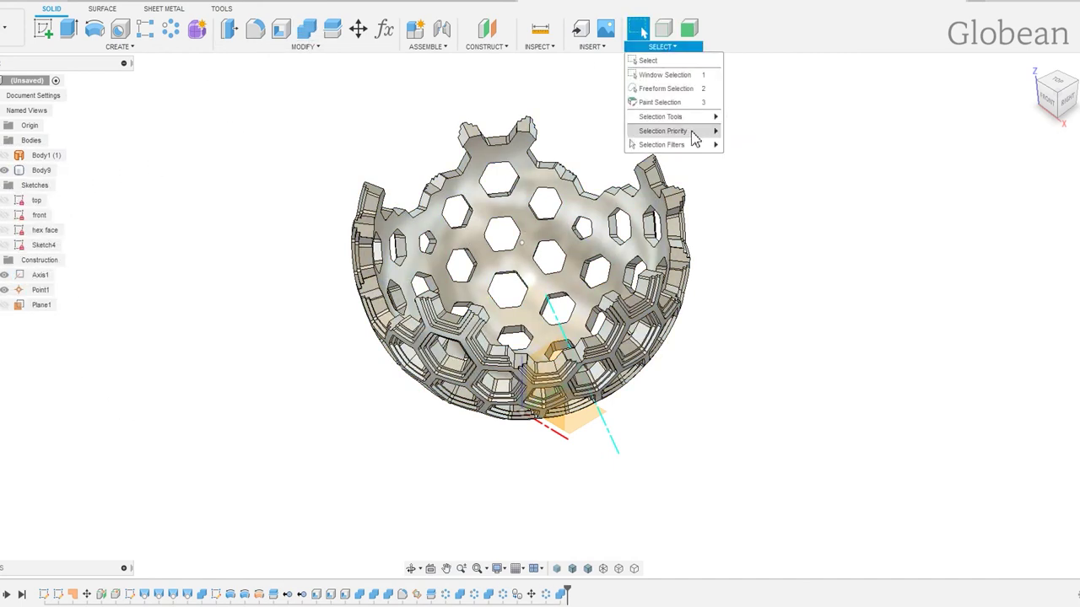
Create an offset construction plane 116.37 mm from the base plane.
left_click(487, 30)
left_click(591, 417)
left_click_drag(571, 403, 880, 258)
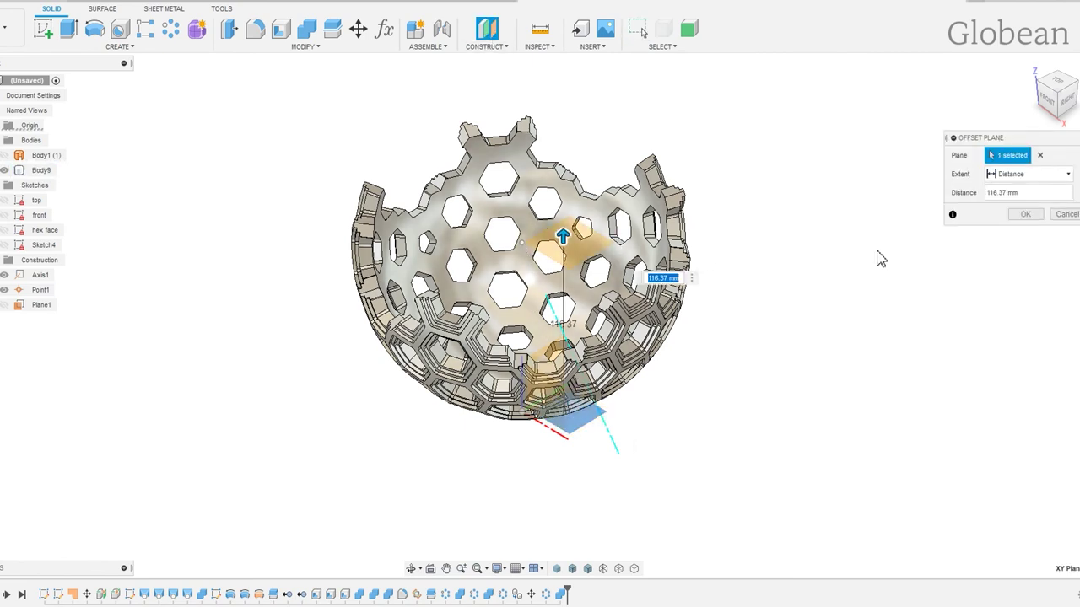
left_click(1036, 216)
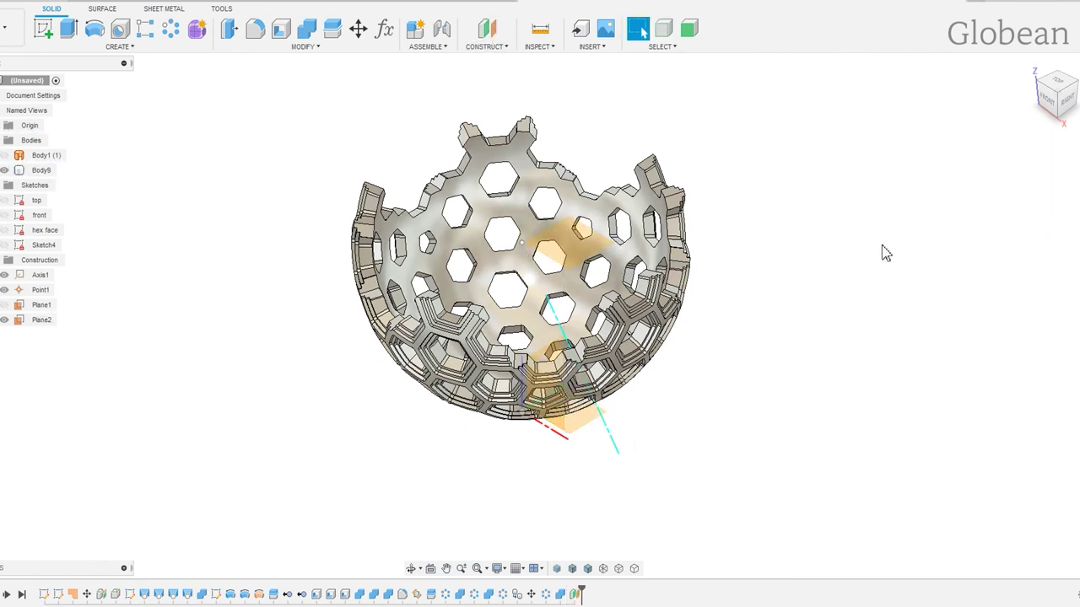
left_click_drag(616, 246, 753, 259)
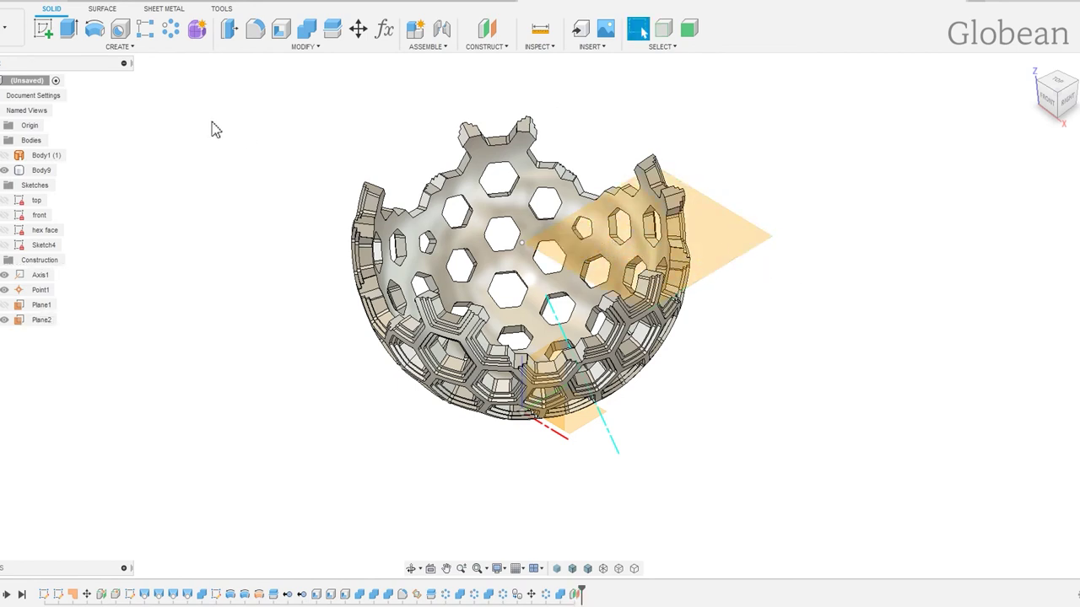
Set up a mirror of the merged hemisphere Body9 across Plane2.
left_click(106, 48)
left_click(83, 337)
left_click(438, 220)
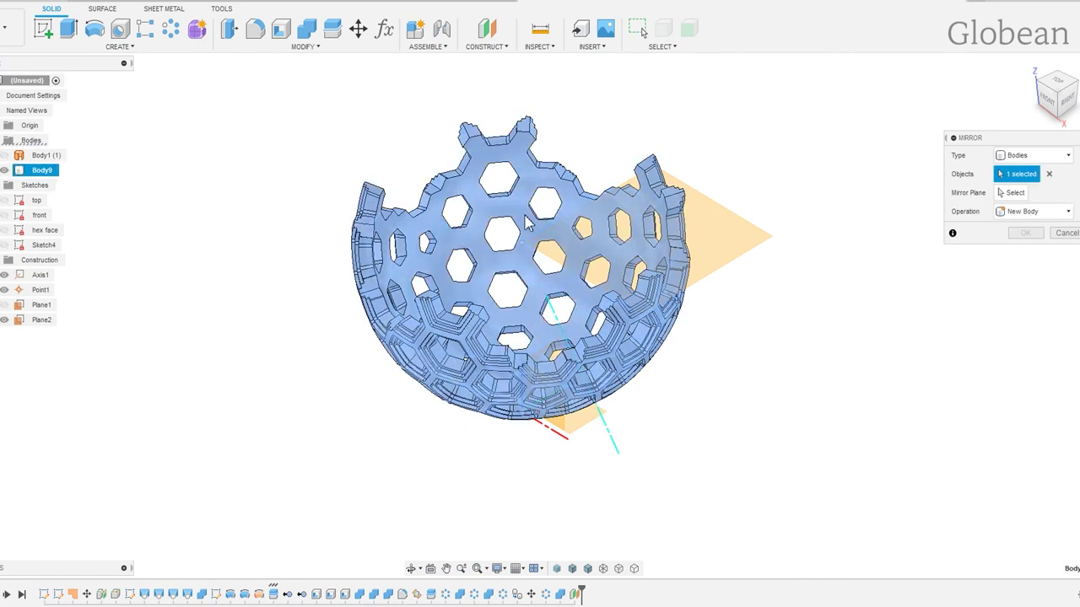
left_click(728, 233)
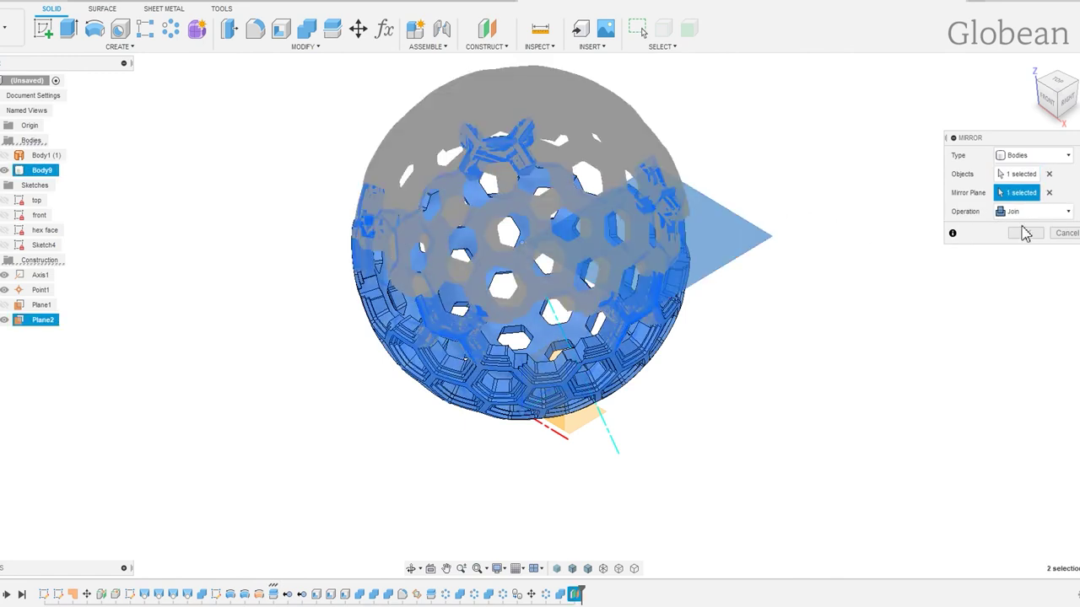
left_click(1029, 212)
Create the mirrored half and rotate it 36° about the vertical Z axis.
key("Return")
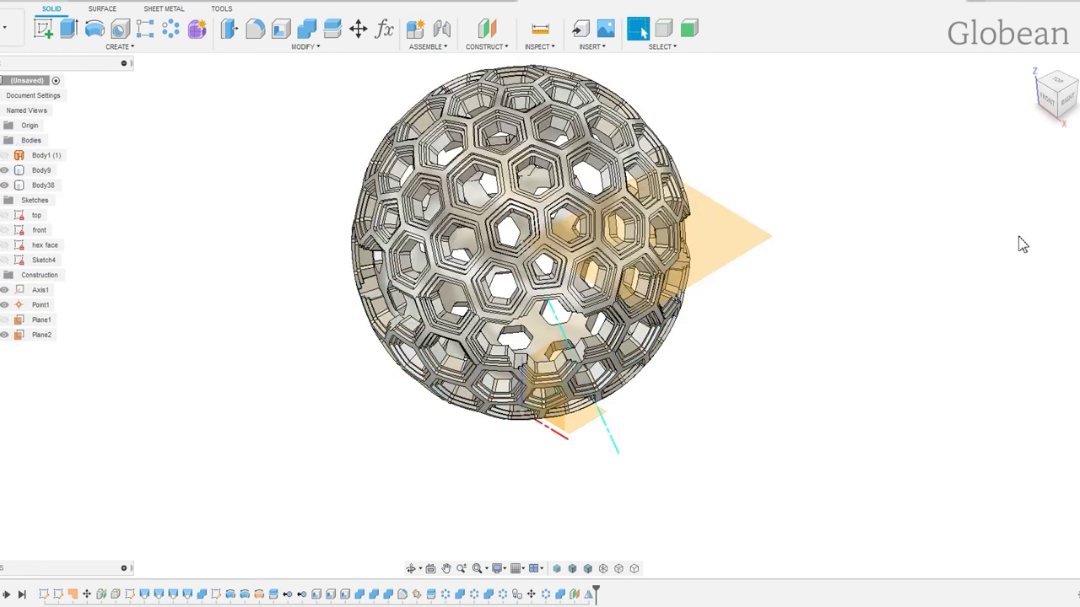
left_click(359, 30)
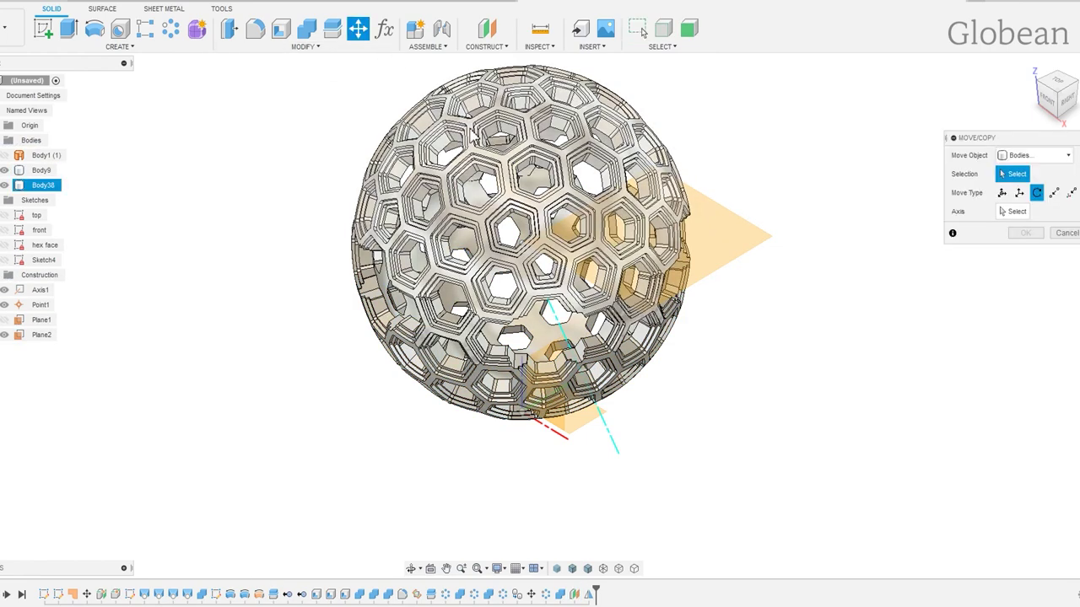
left_click(520, 177)
left_click(1017, 212)
middle_click_drag(844, 321, 844, 253, "shift")
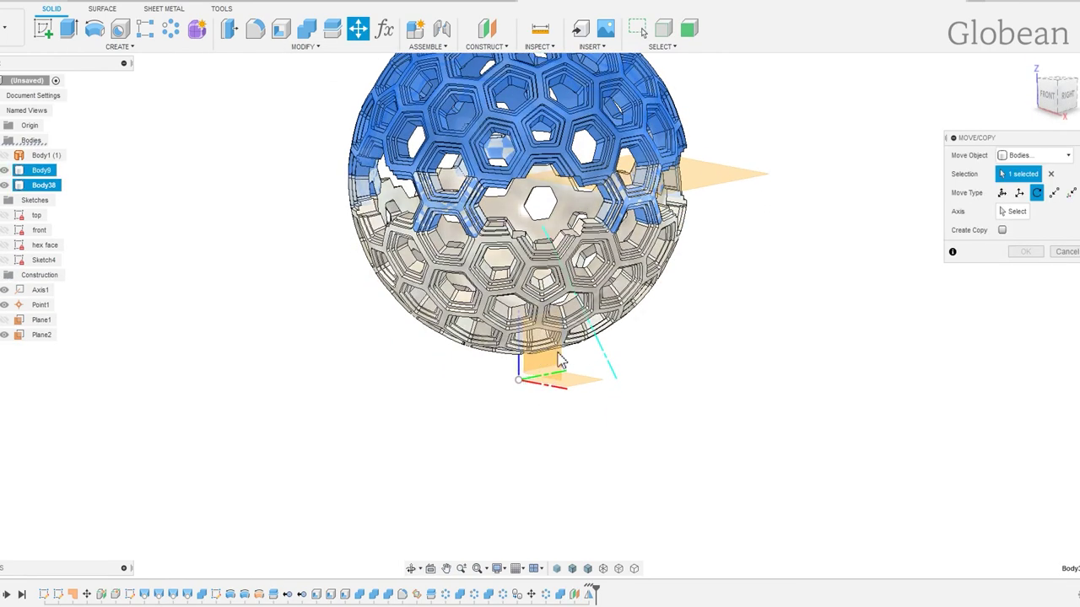
left_click(520, 378)
left_click(1000, 241)
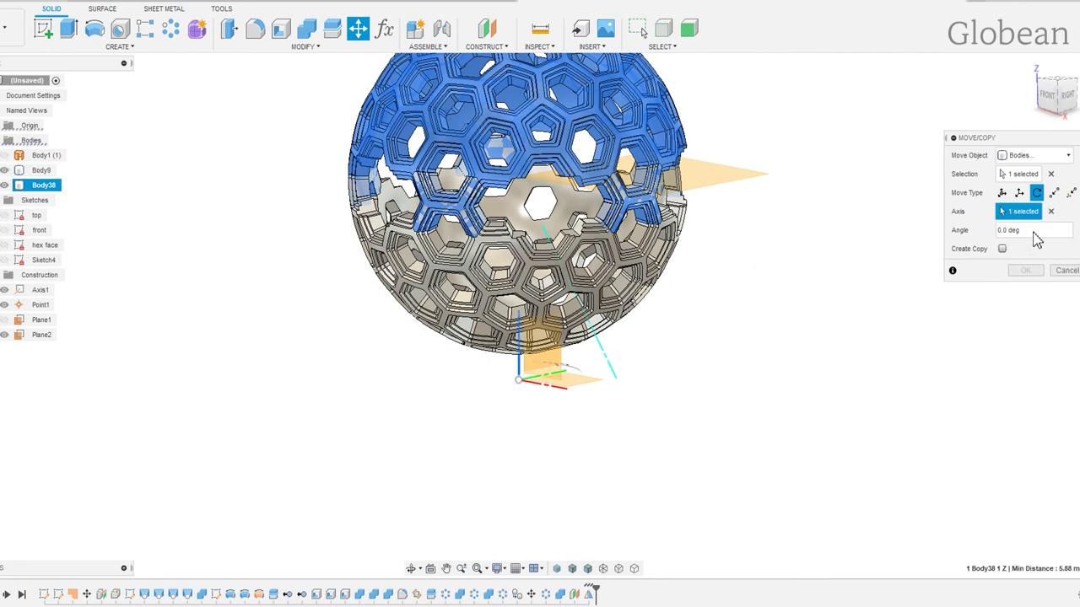
type("36")
key("Return")
left_click(827, 278)
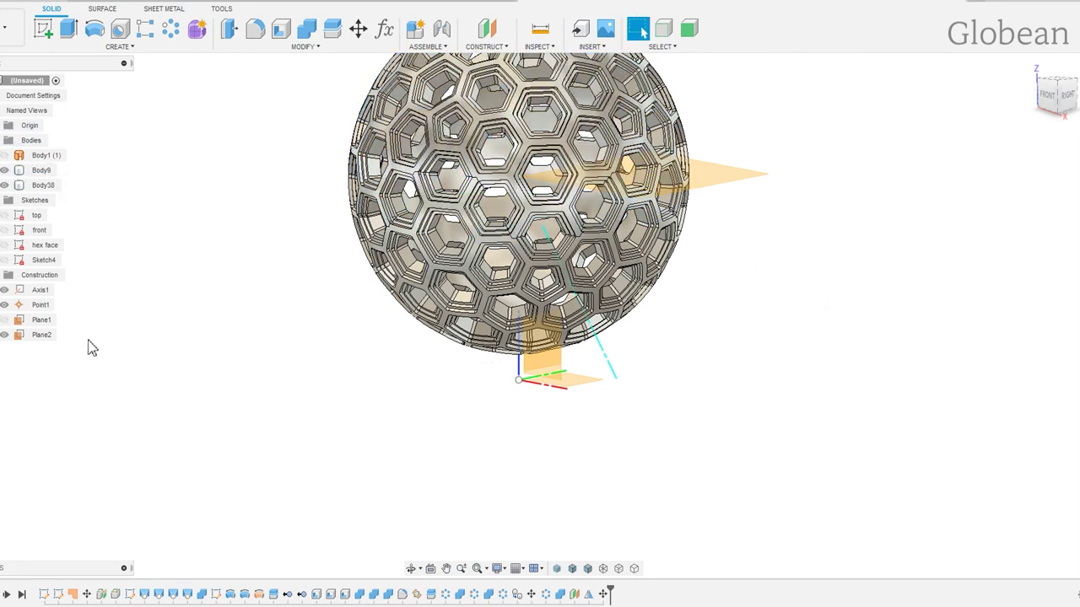
Hide the offset plane Plane2 and the construction axis Axis1.
left_click(4, 335)
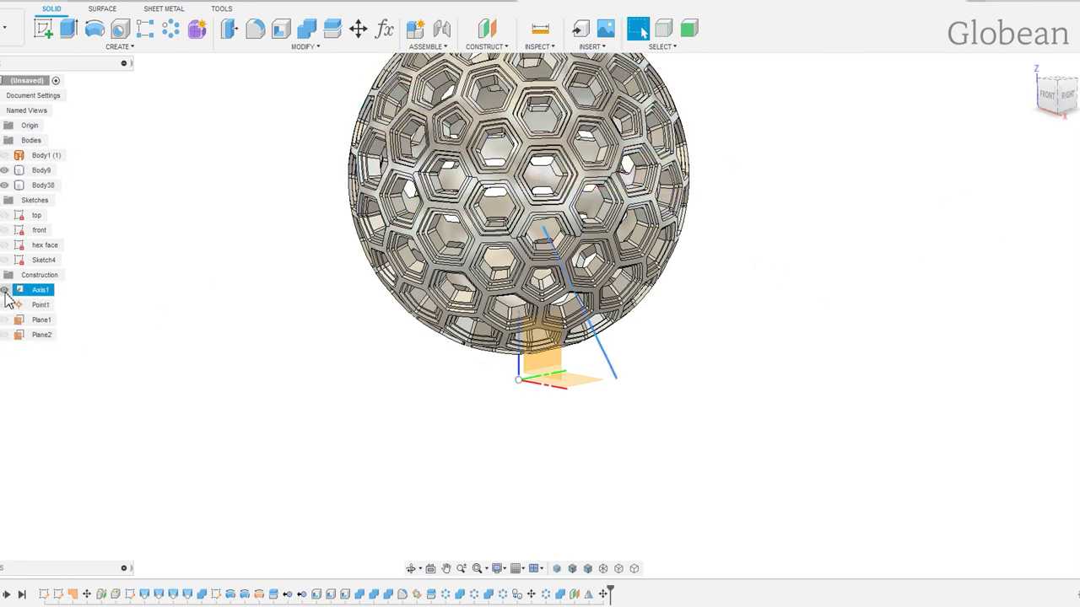
left_click(12, 172)
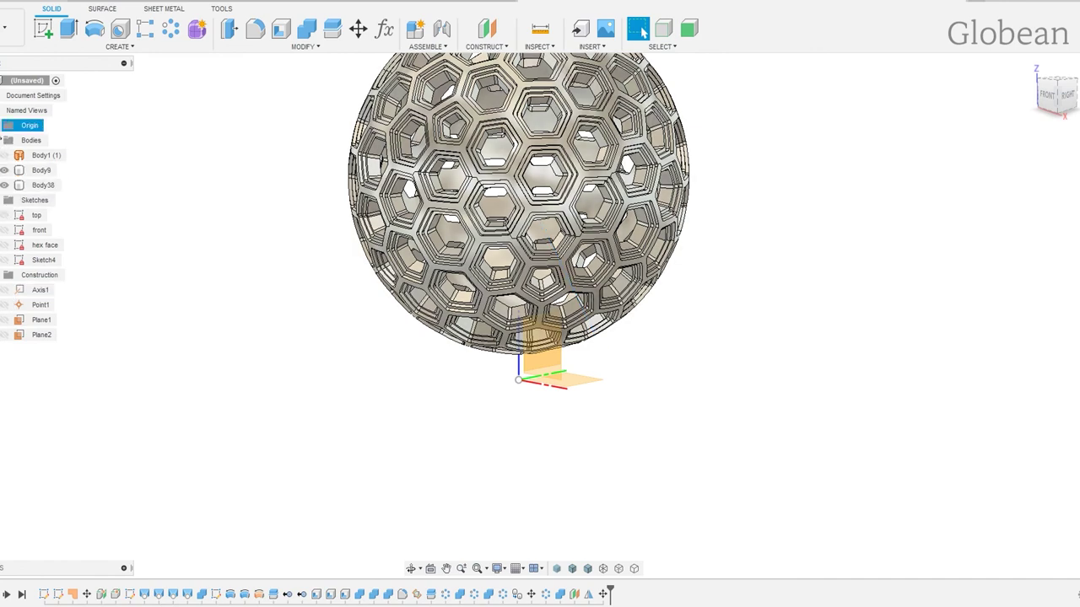
scroll(525, 357, "down", 3)
key("Escape")
Join both sphere halves into one body and orbit to a front view.
left_click_drag(320, 103, 677, 413)
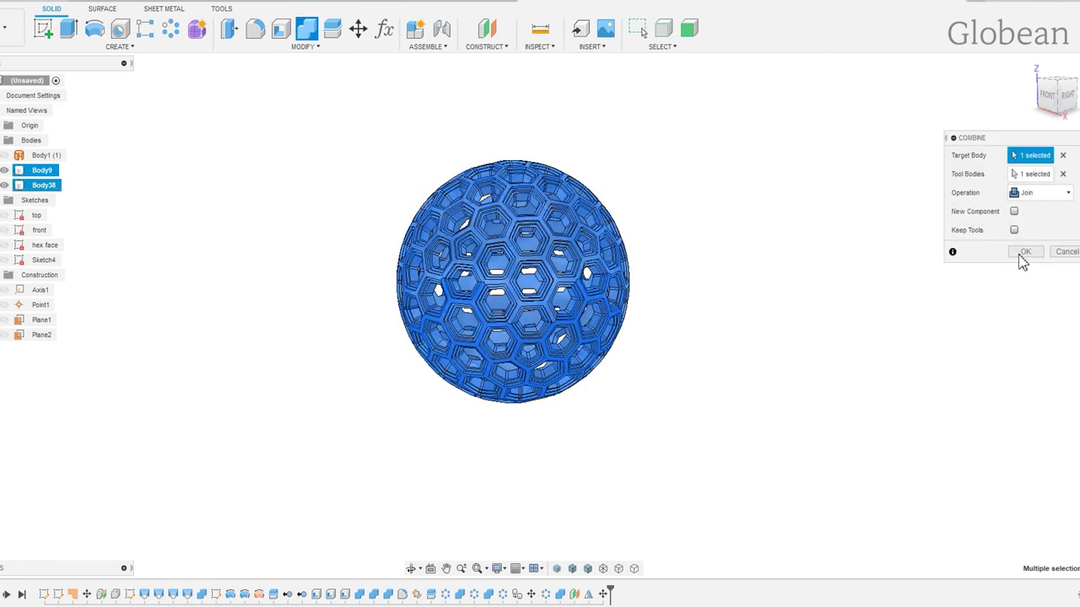
left_click(1013, 253)
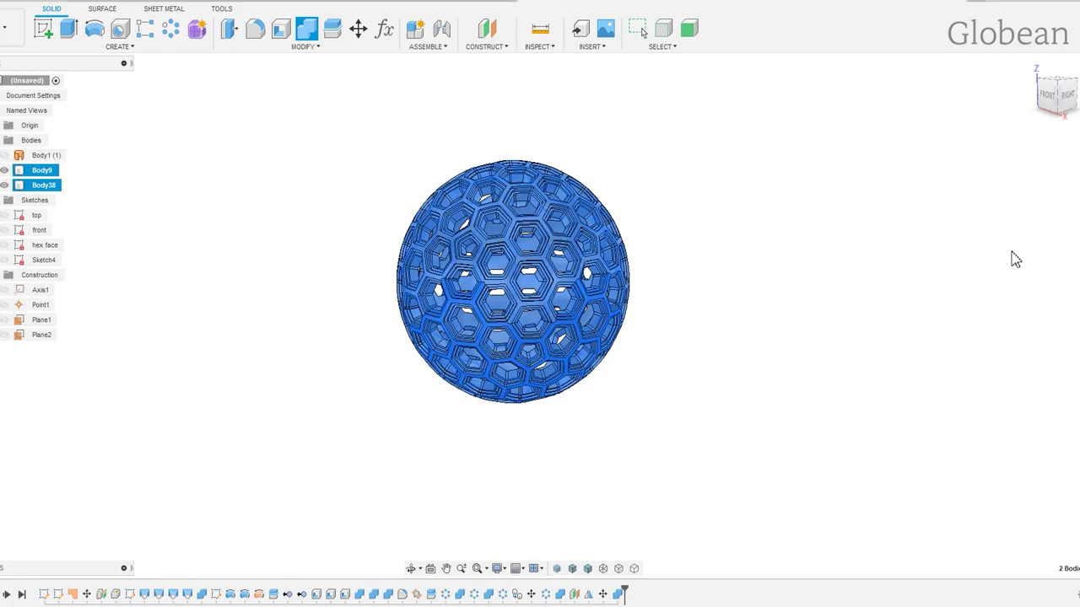
scroll(806, 287, "up", 2)
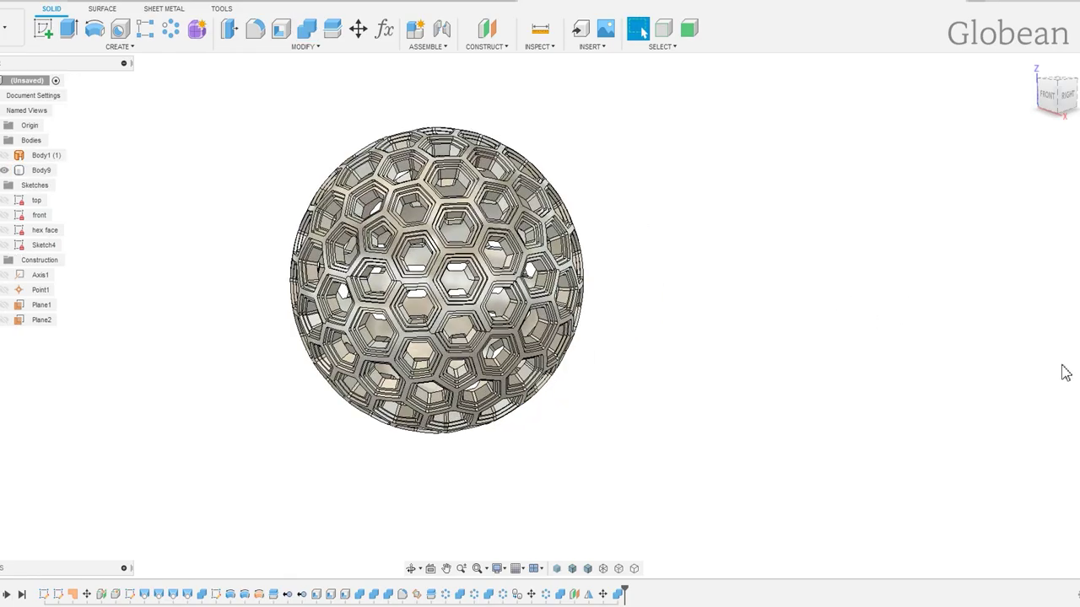
middle_click_drag(1065, 374, 435, 443, "shift")
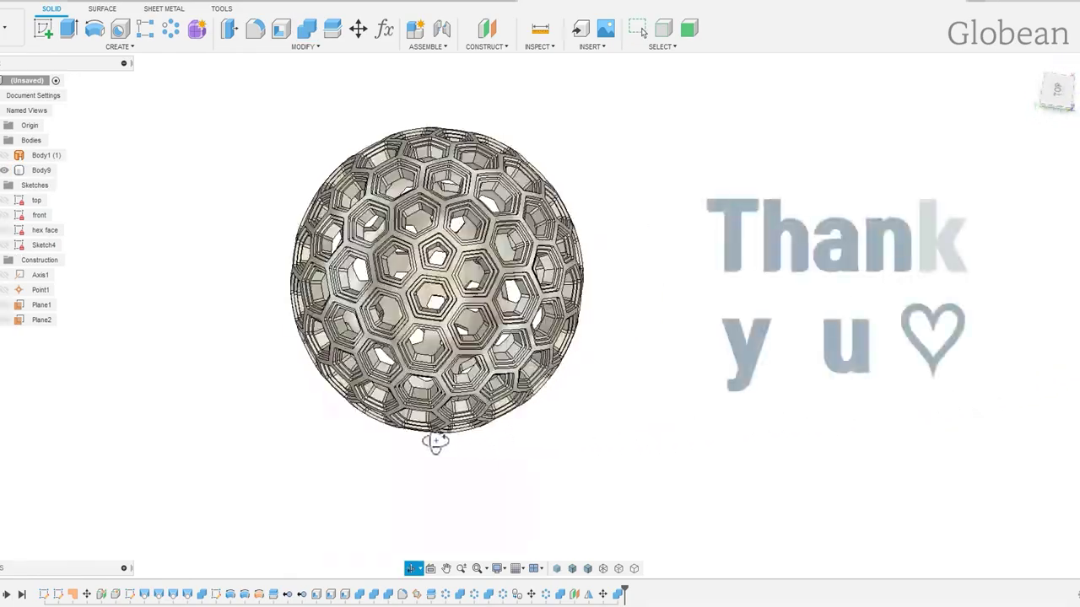
middle_click_drag(435, 443, 4, 401, "shift")
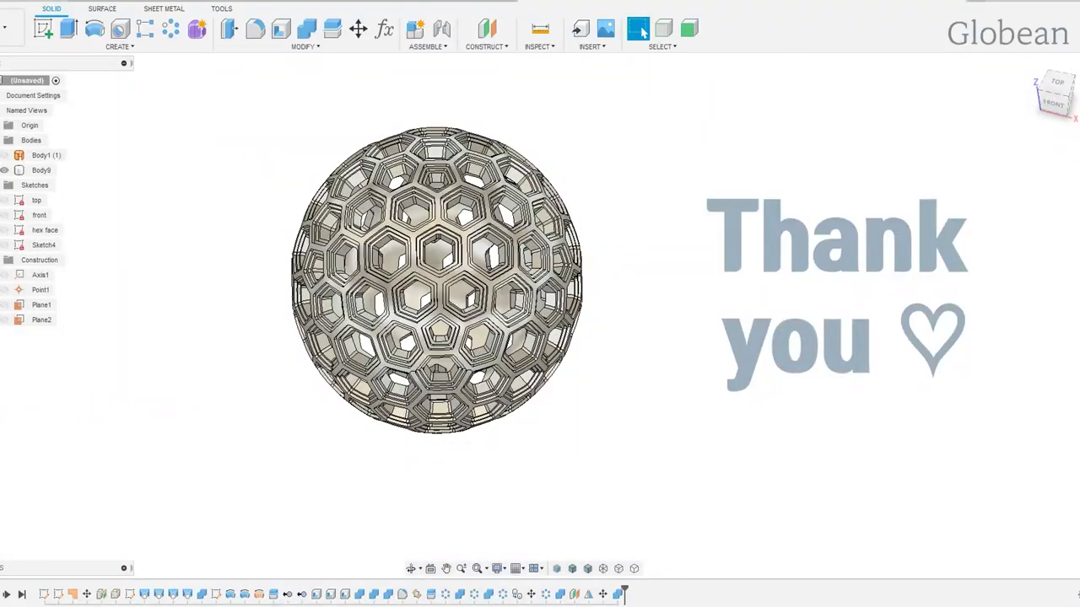